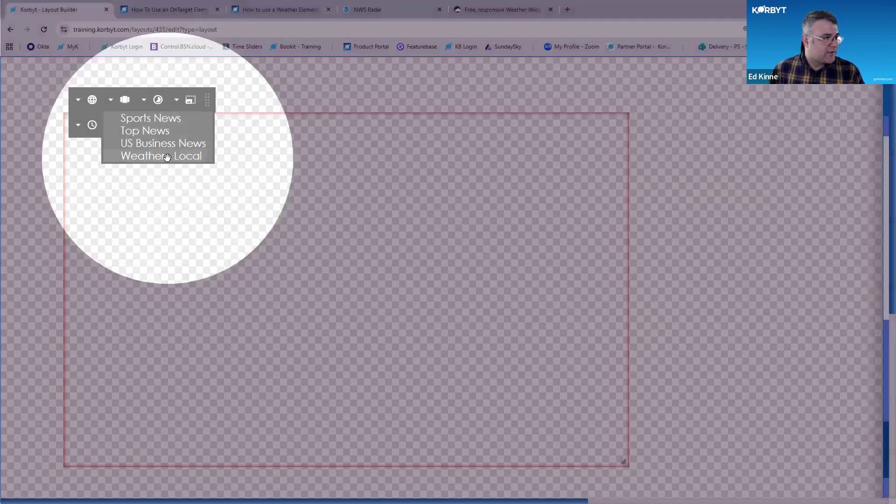
Assign the Weather - Local feed to the weather element
{"action": "left_click", "coordinate": [167, 157]}
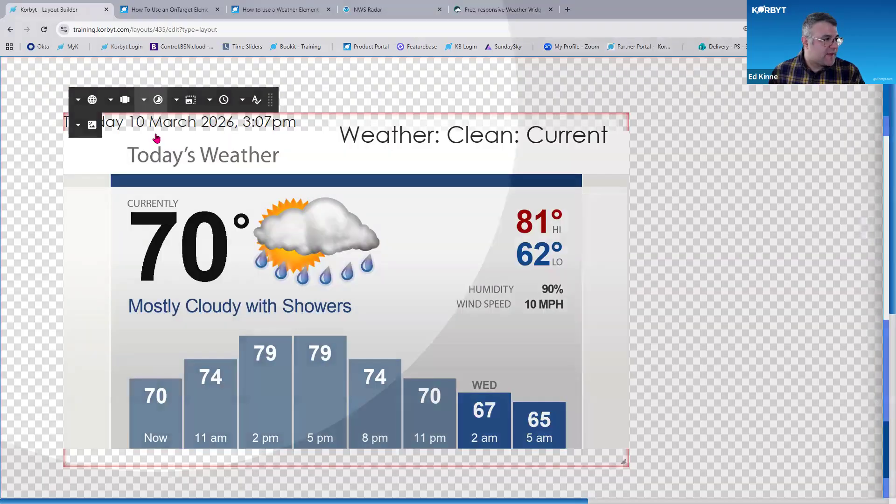
{"action": "left_click", "coordinate": [158, 99]}
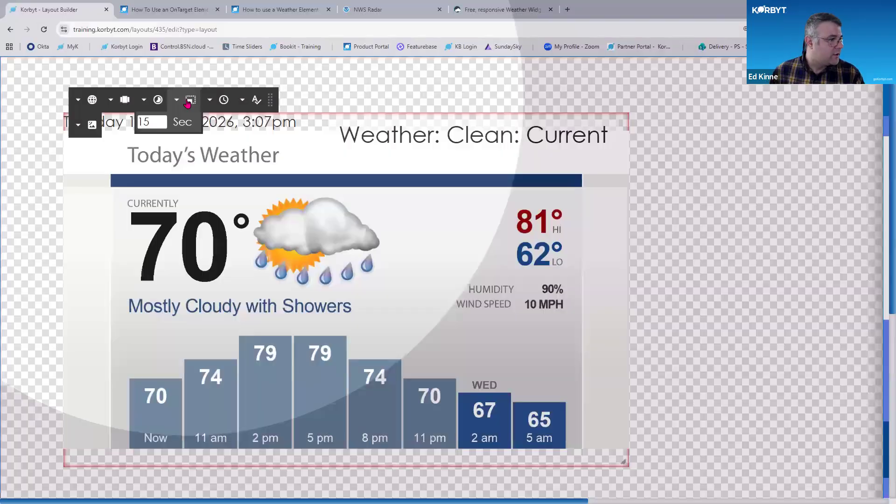
Resize the weather element down to about 445 by 325 px
{"action": "left_click", "coordinate": [189, 101]}
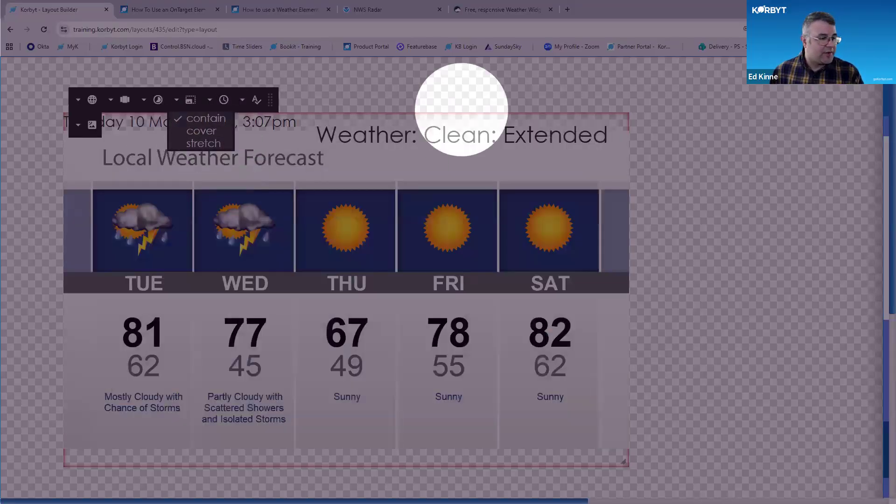
{"action": "left_click_drag", "start_coordinate": [625, 463], "coordinate": [449, 396]}
Try the cover and stretch scaling options, then return the element to contain
{"action": "left_click", "coordinate": [206, 132]}
{"action": "left_click", "coordinate": [216, 144]}
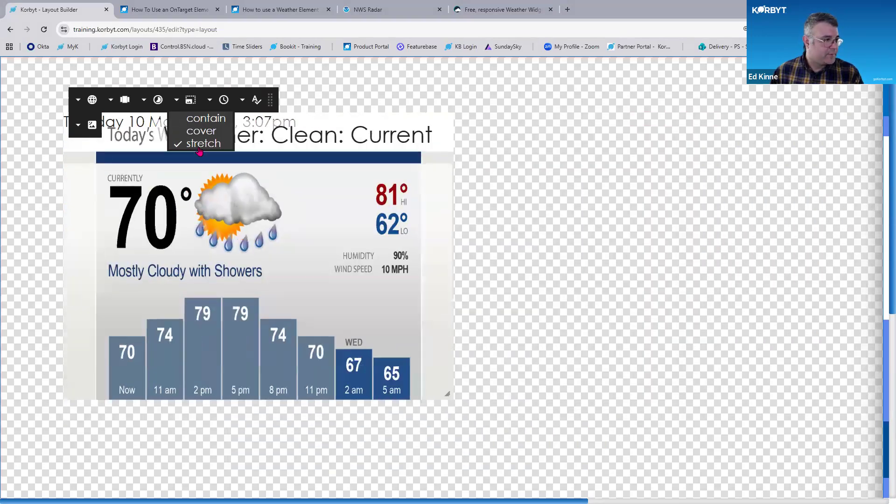
{"action": "left_click", "coordinate": [206, 118]}
Try a title font size of 4.6vmin in the font size settings, then reset it to 0vmin
{"action": "left_click", "coordinate": [210, 99]}
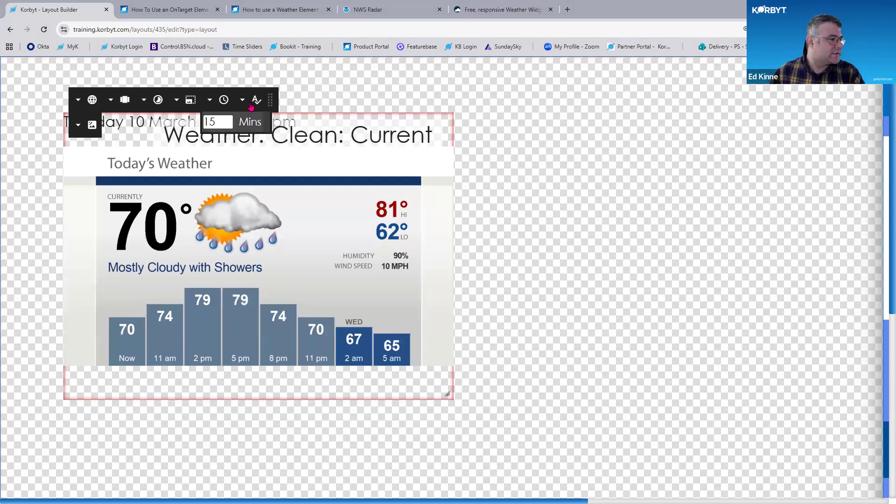
{"action": "mouse_move", "coordinate": [257, 100]}
{"action": "left_click_drag", "start_coordinate": [265, 143], "coordinate": [252, 180]}
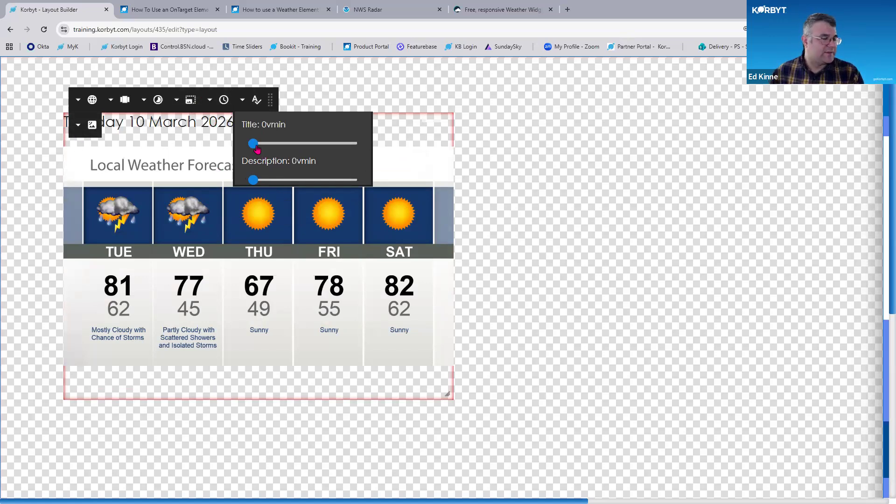
{"action": "left_click_drag", "start_coordinate": [256, 149], "coordinate": [271, 144]}
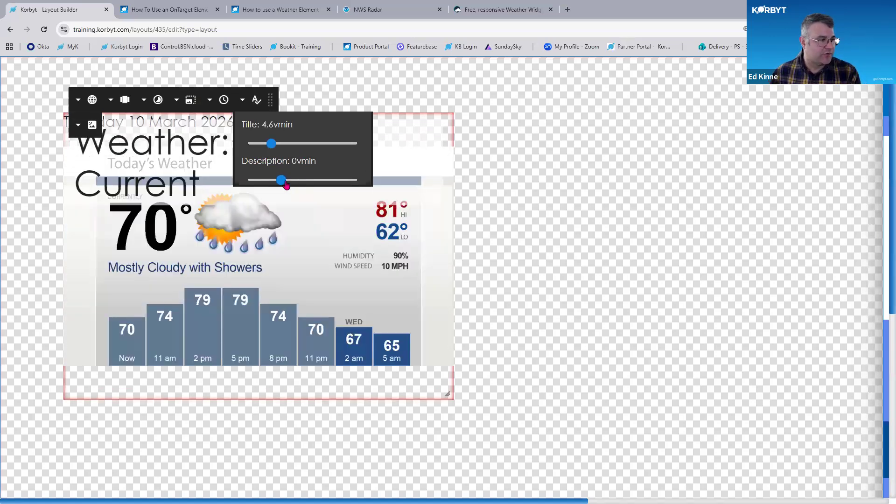
{"action": "left_click_drag", "start_coordinate": [279, 146], "coordinate": [252, 145]}
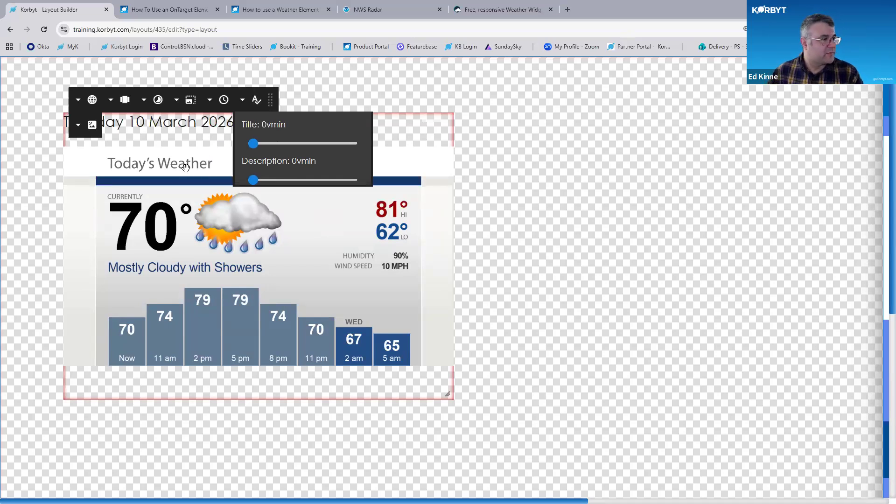
Move the element toolbar aside and toggle the Weather: Clean: Current template off and back on
{"action": "left_click_drag", "start_coordinate": [264, 106], "coordinate": [705, 87]}
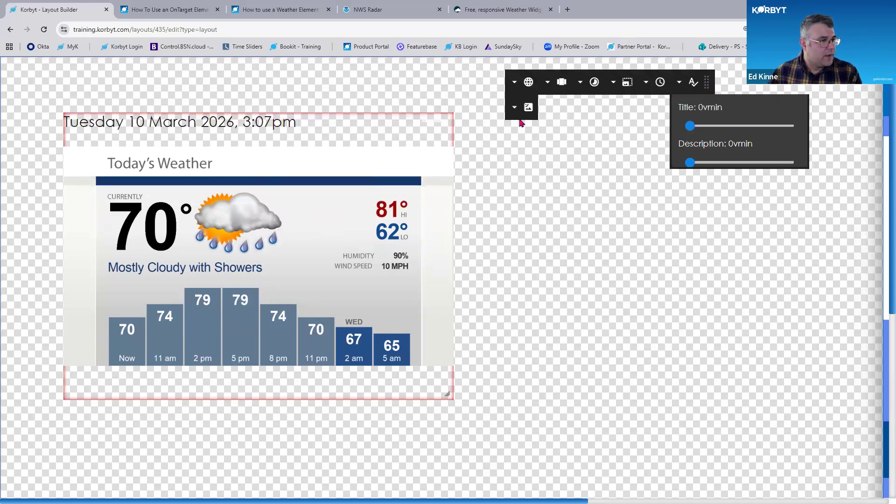
{"action": "mouse_move", "coordinate": [522, 119]}
{"action": "key", "text": "ctrl"}
{"action": "key", "text": "ctrl"}
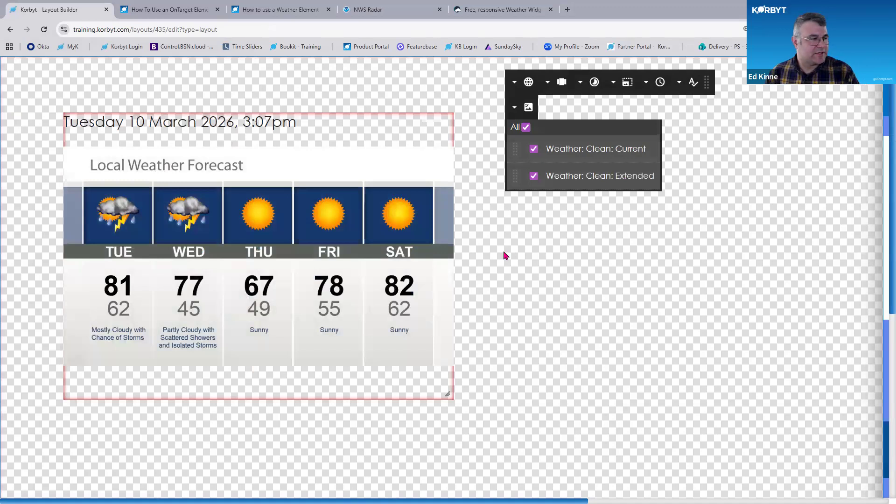
{"action": "left_click", "coordinate": [534, 150]}
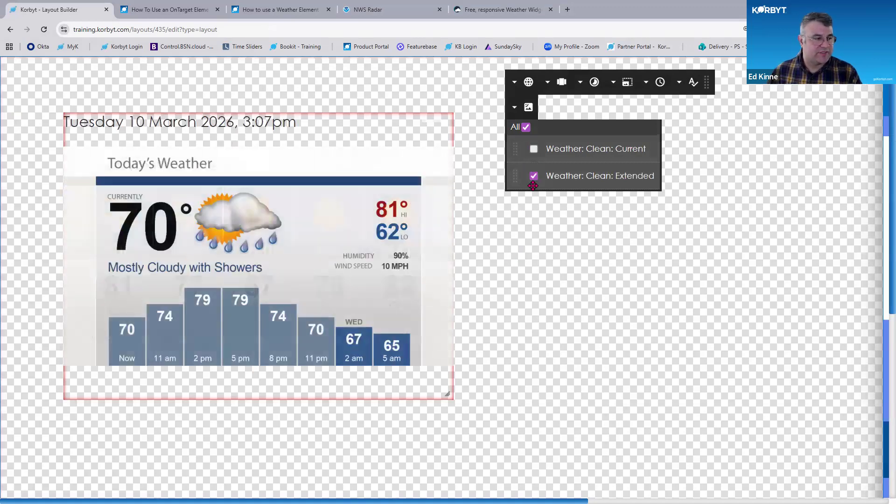
{"action": "left_click", "coordinate": [534, 178]}
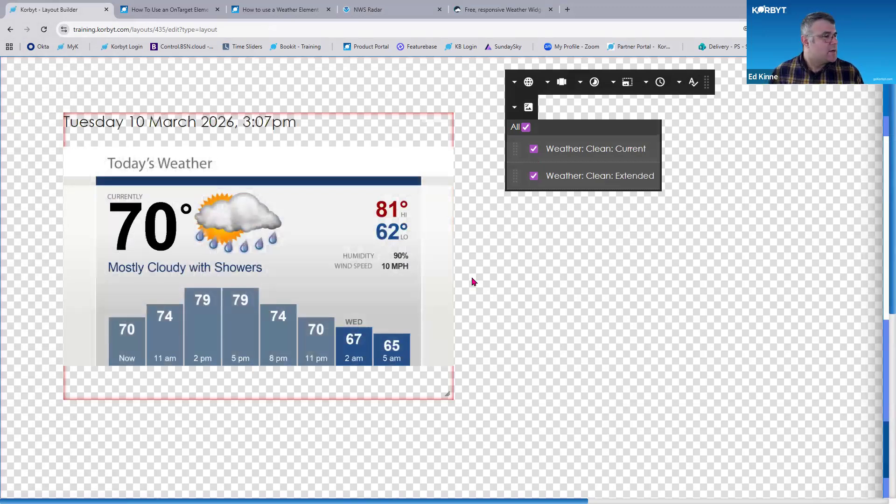
Switch the element to the data widget and assign it the Weather - Local feed
{"action": "left_click", "coordinate": [529, 105]}
{"action": "left_click", "coordinate": [533, 115]}
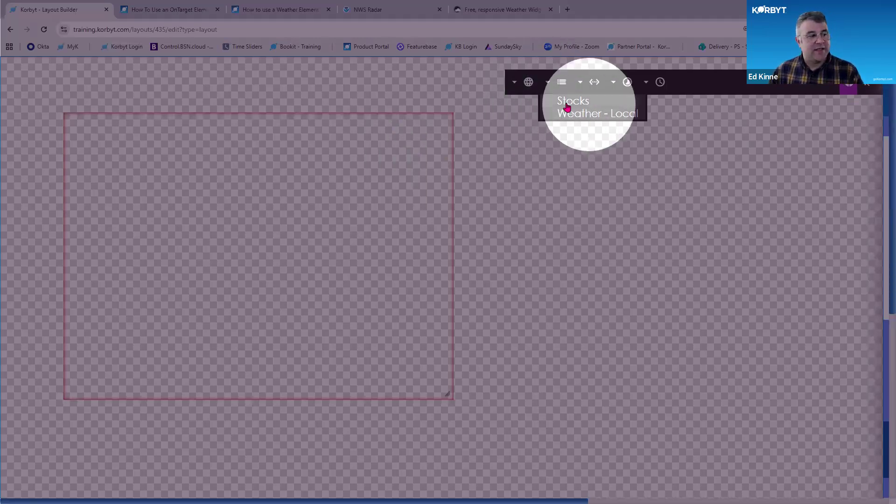
{"action": "left_click", "coordinate": [592, 118]}
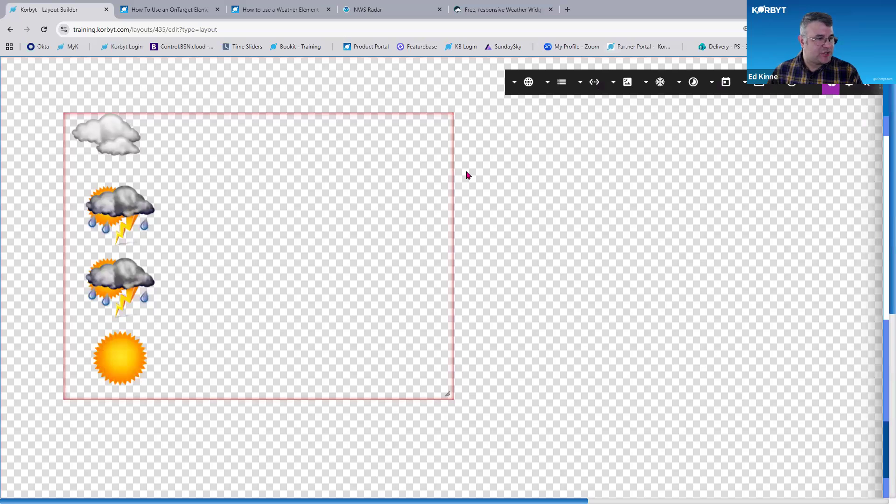
Set the element's display mode to Ticker
{"action": "key", "text": "ctrl+minus"}
{"action": "key", "text": "ctrl+plus"}
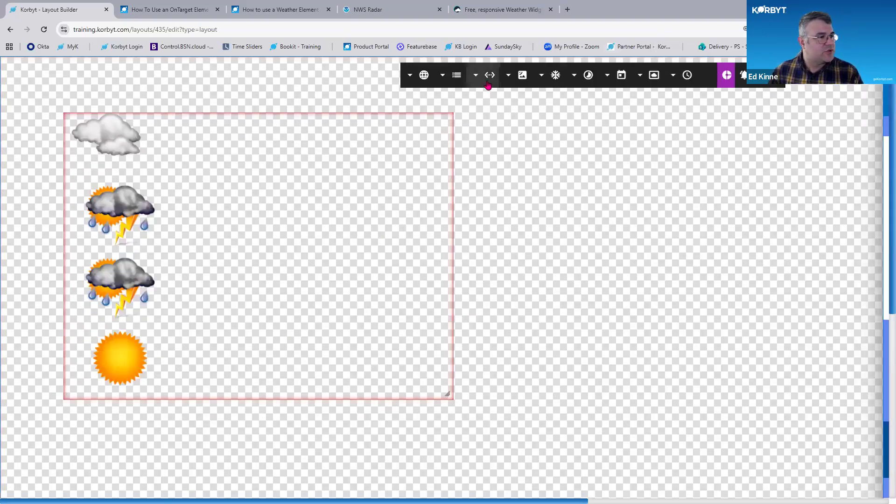
{"action": "left_click", "coordinate": [488, 85]}
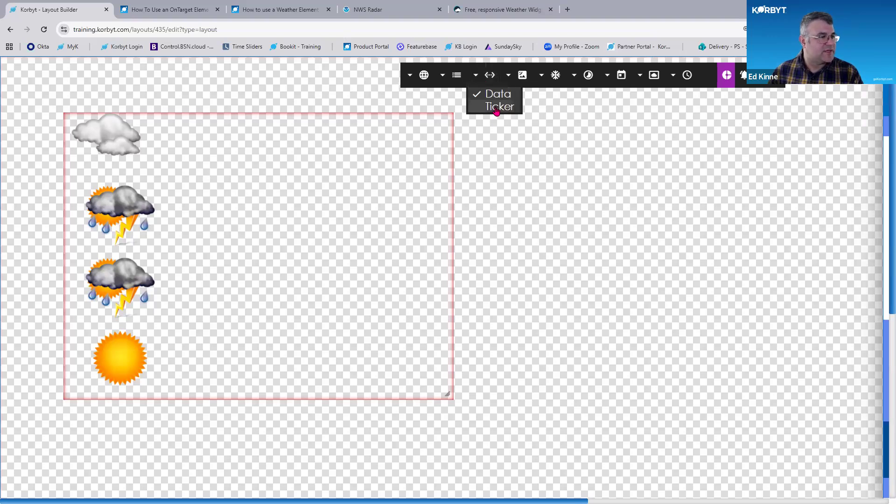
{"action": "left_click", "coordinate": [497, 109]}
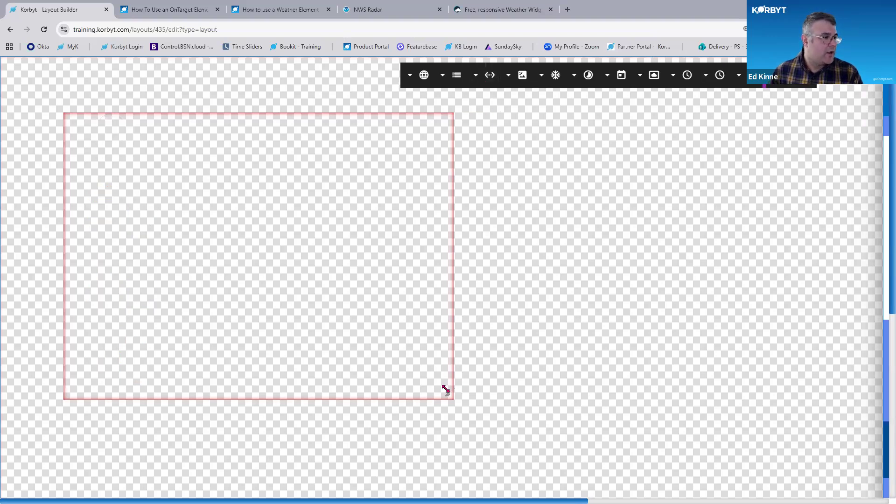
Resize the ticker element into a wide banner about 720 by 150 px
{"action": "left_click_drag", "start_coordinate": [594, 295], "coordinate": [690, 236]}
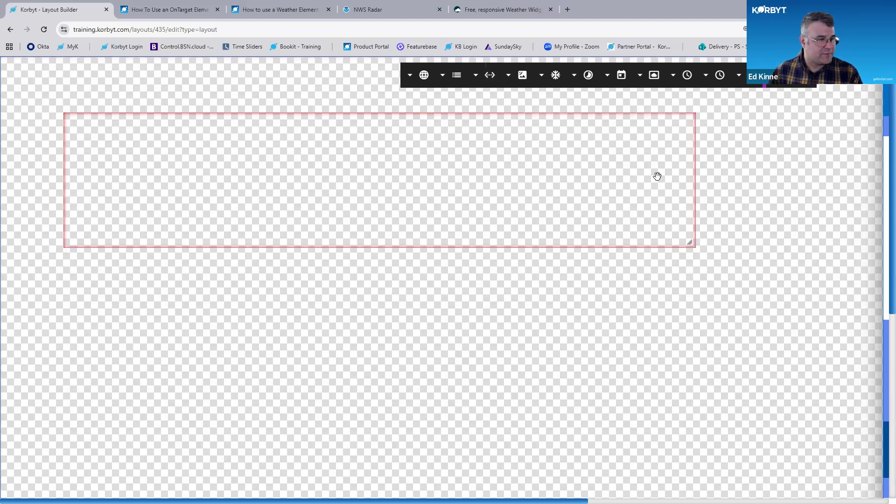
{"action": "left_click", "coordinate": [547, 76]}
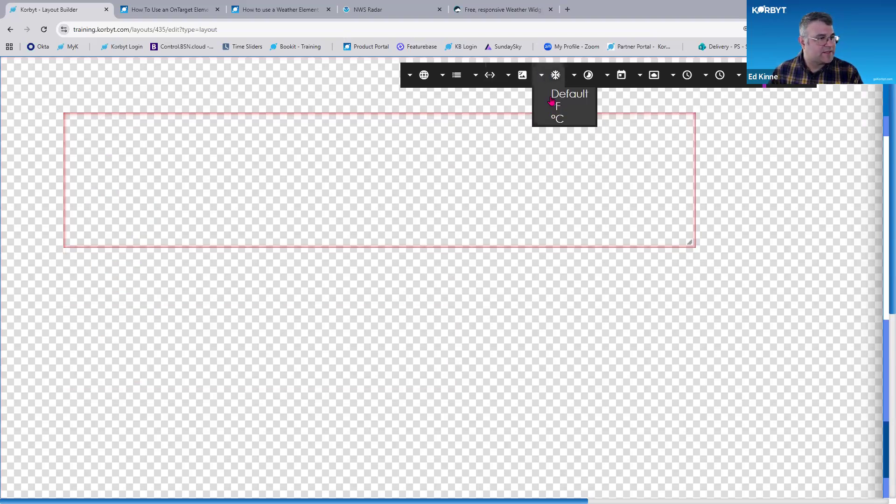
{"action": "left_click", "coordinate": [574, 75]}
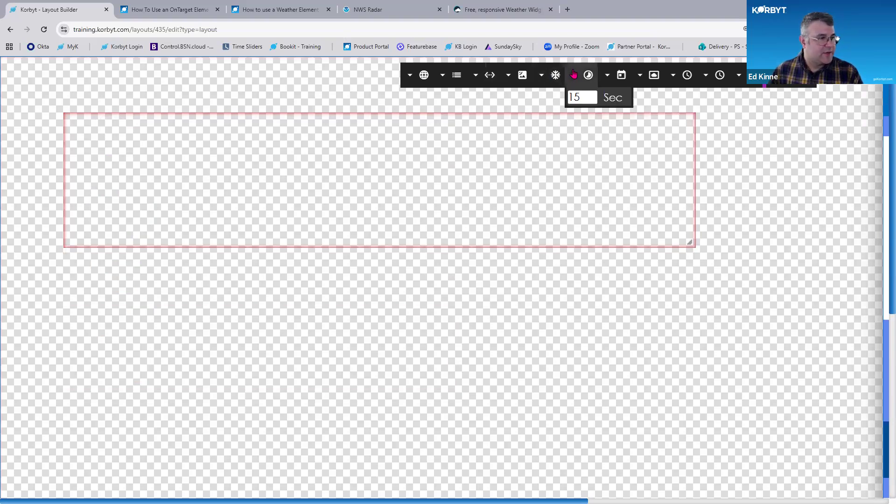
Set the day name format to Abbreviated
{"action": "left_click", "coordinate": [608, 76]}
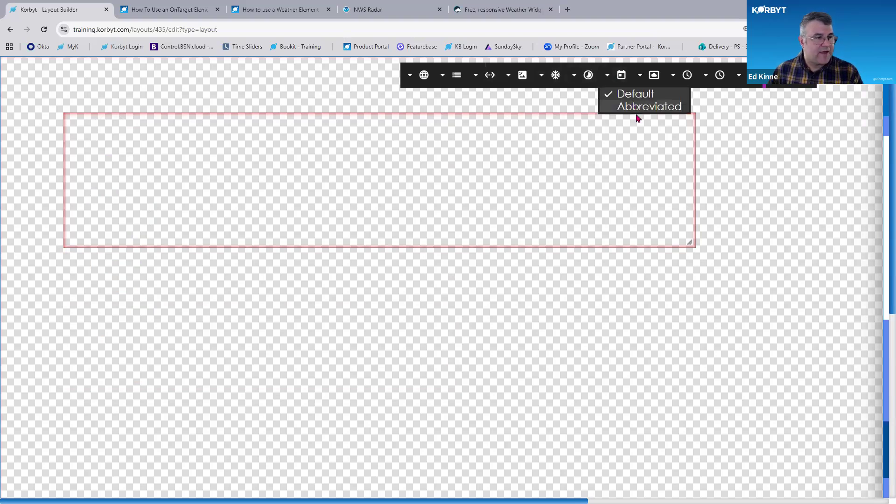
{"action": "left_click", "coordinate": [638, 110]}
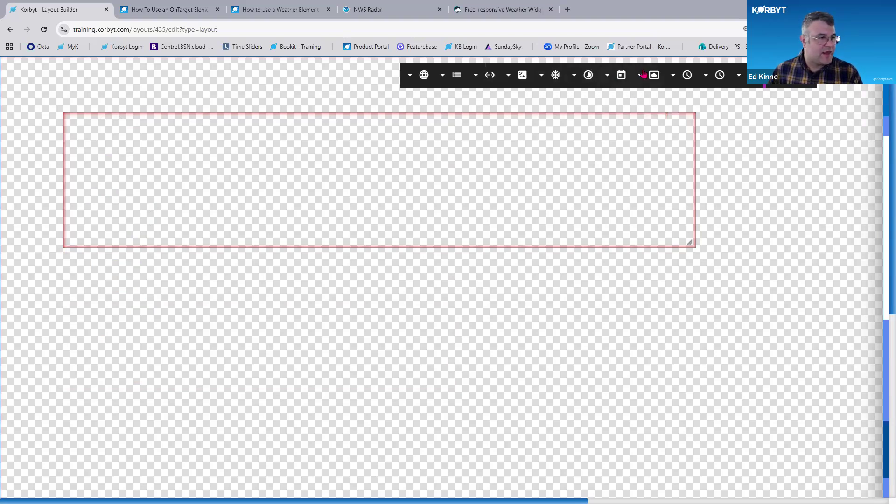
{"action": "left_click", "coordinate": [641, 75]}
{"action": "left_click", "coordinate": [673, 76]}
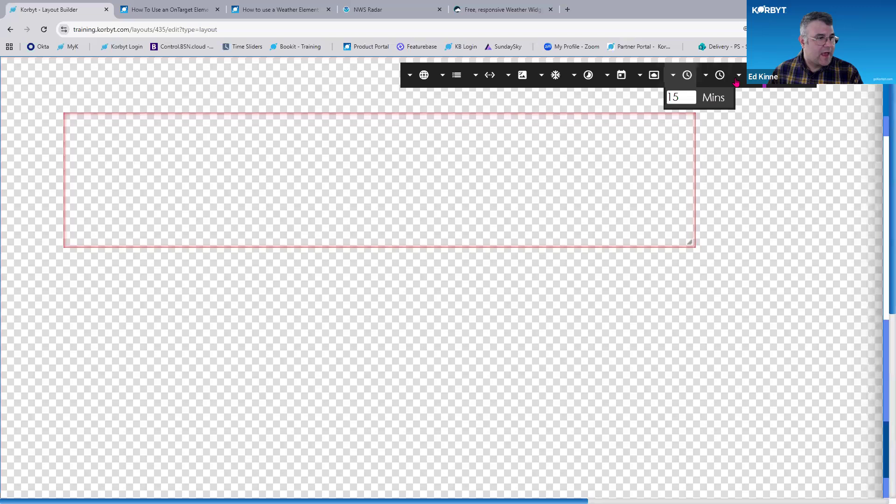
Draw a new element about 250 by 100 px on the canvas
{"action": "left_click", "coordinate": [774, 76]}
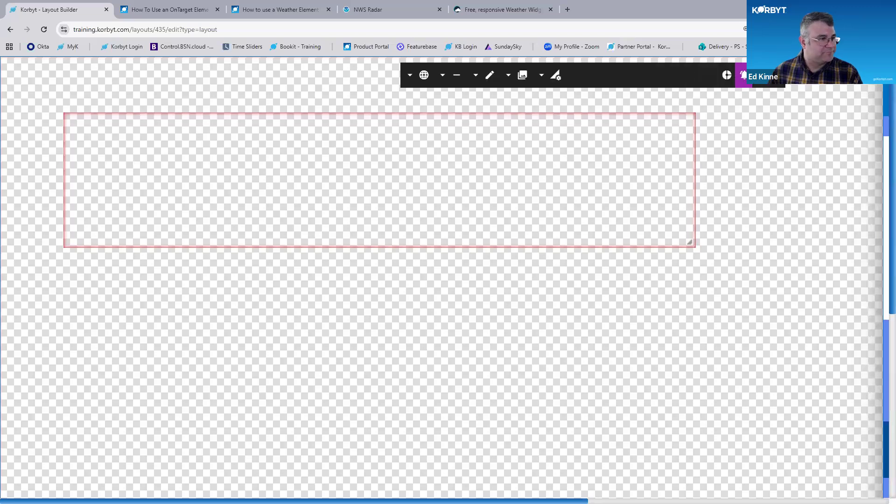
{"action": "left_click", "coordinate": [684, 124]}
{"action": "left_click", "coordinate": [653, 220]}
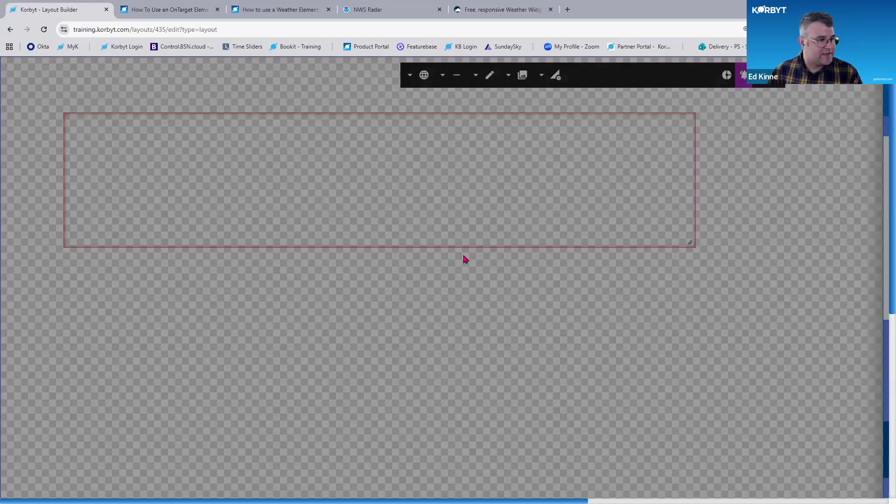
{"action": "left_click", "coordinate": [715, 304]}
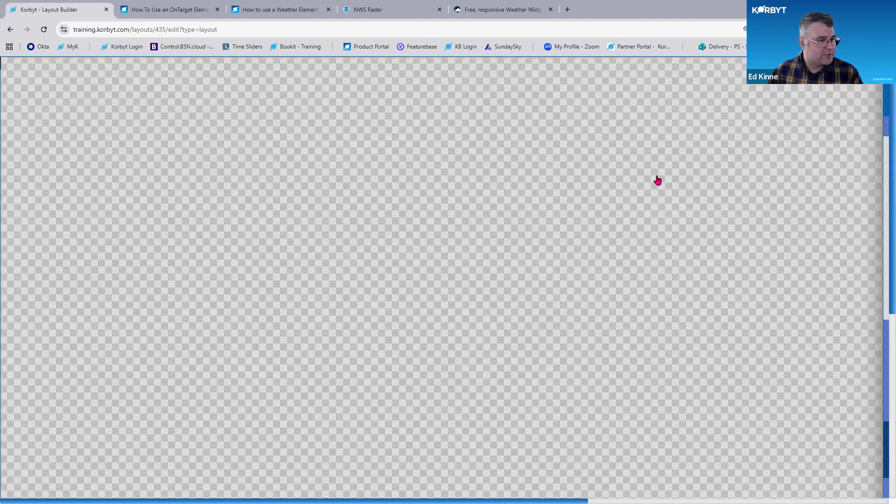
{"action": "left_click_drag", "start_coordinate": [136, 128], "coordinate": [354, 219]}
Switch the new element's display mode to Ticker
{"action": "left_click", "coordinate": [346, 135]}
{"action": "left_click", "coordinate": [338, 168]}
{"action": "left_click", "coordinate": [151, 159]}
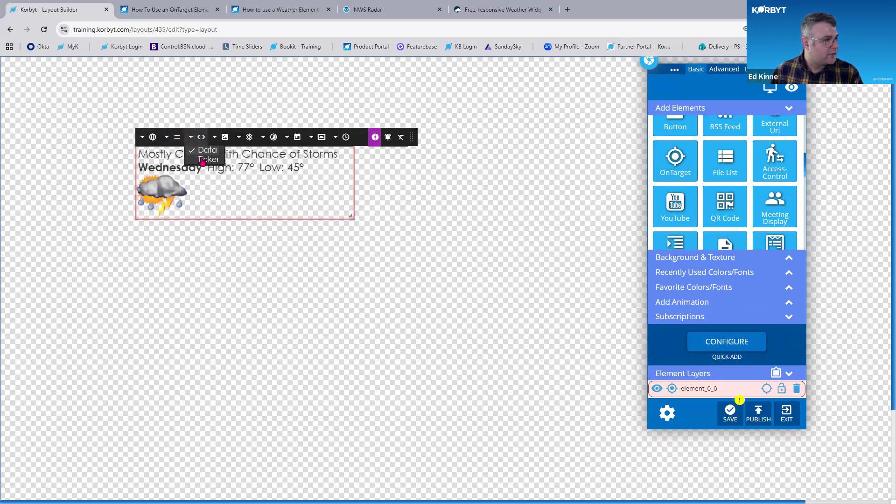
{"action": "left_click", "coordinate": [201, 160]}
Widen the ticker element to about 510 by 125 px
{"action": "left_click_drag", "start_coordinate": [512, 219], "coordinate": [581, 240]}
{"action": "left_click_drag", "start_coordinate": [437, 143], "coordinate": [436, 103]}
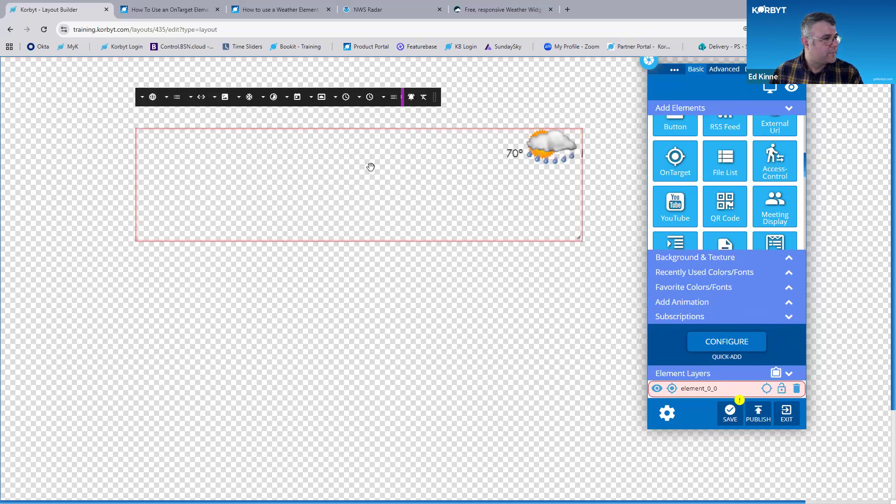
{"action": "key", "text": "ctrl+plus"}
{"action": "key", "text": "ctrl+plus"}
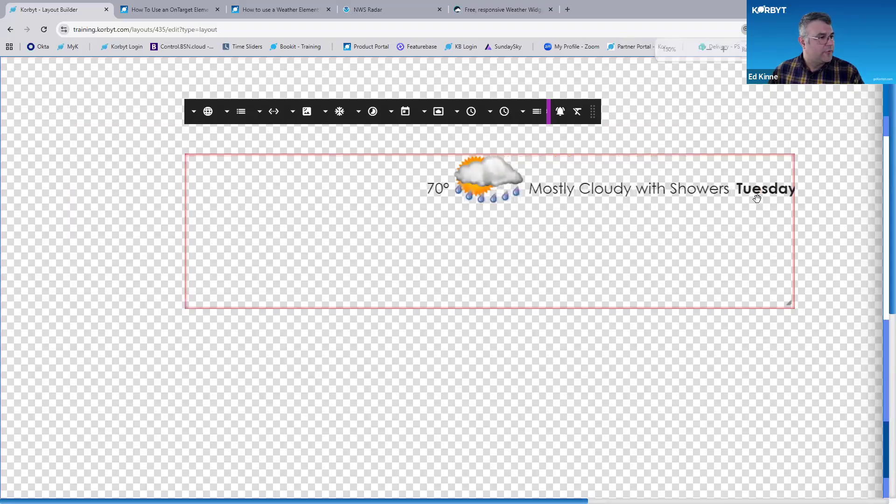
Set the ticker's scroll speed to 0.75
{"action": "key", "text": "ctrl"}
{"action": "key", "text": "ctrl"}
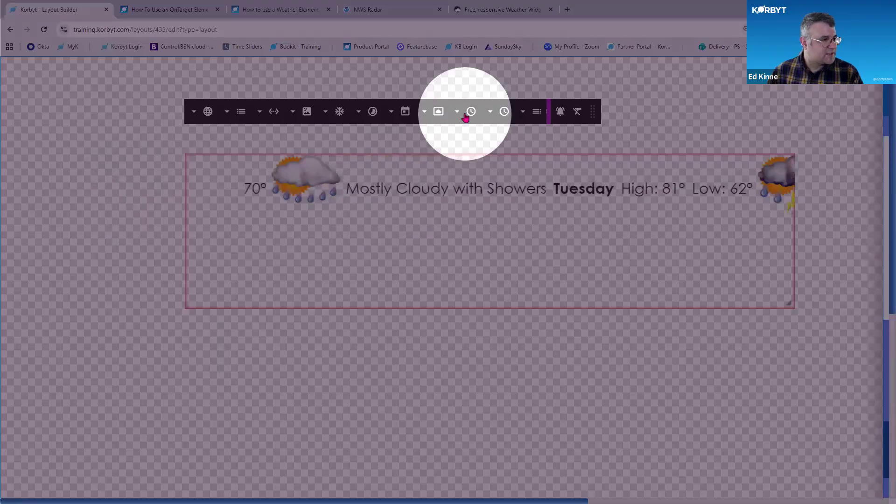
{"action": "left_click", "coordinate": [495, 111]}
{"action": "left_click", "coordinate": [496, 111]}
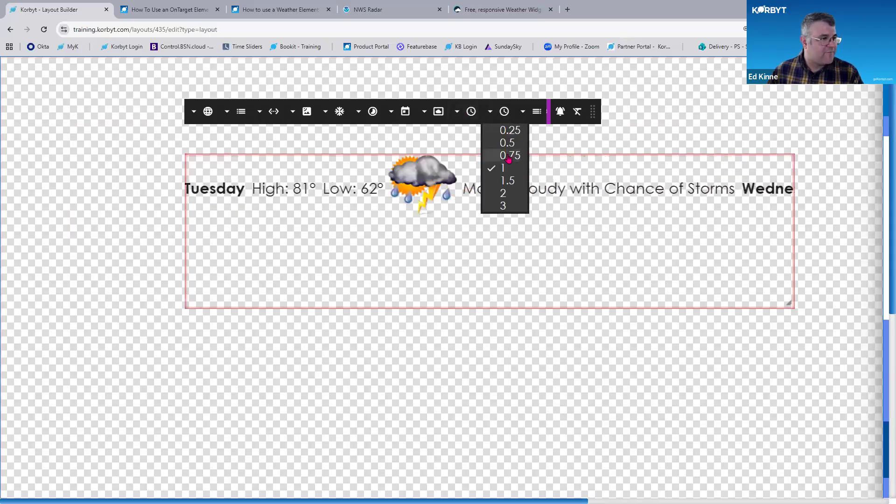
{"action": "left_click", "coordinate": [508, 156]}
Review the ticker's scroll speed, separator, data field, image template and display options
{"action": "left_click", "coordinate": [501, 115]}
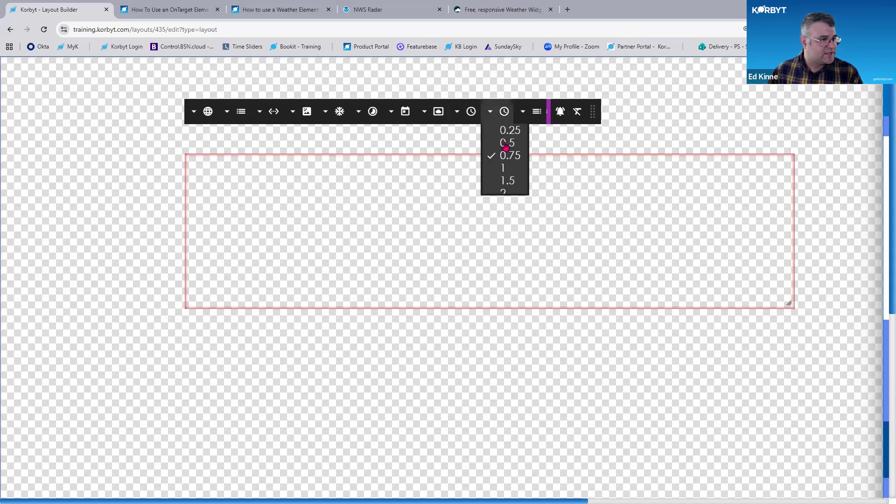
{"action": "left_click", "coordinate": [522, 112]}
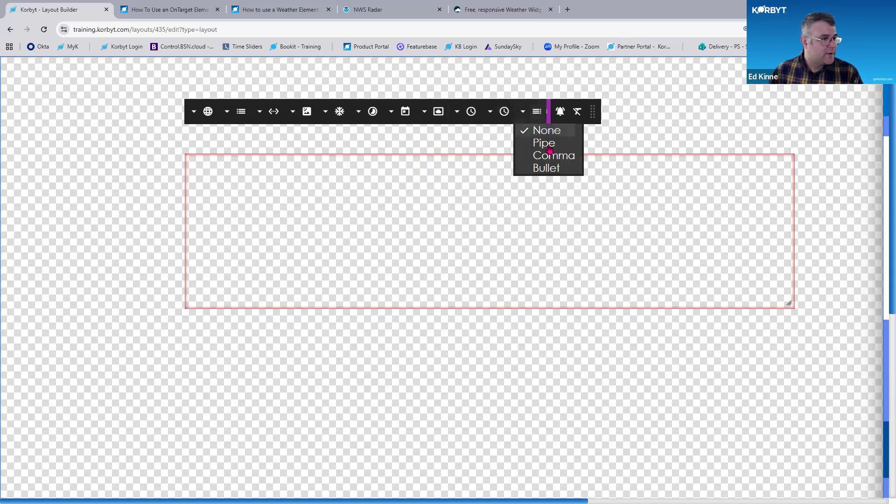
{"action": "key", "text": "ctrl"}
{"action": "key", "text": "ctrl"}
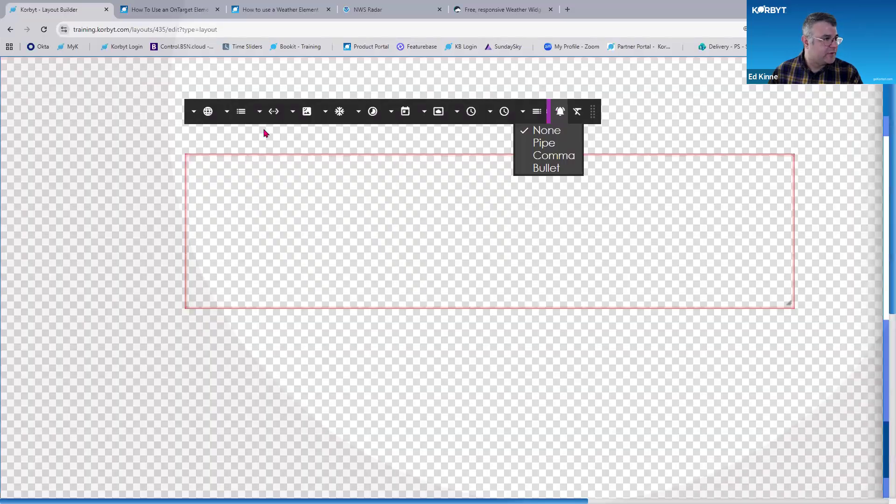
{"action": "left_click", "coordinate": [263, 133]}
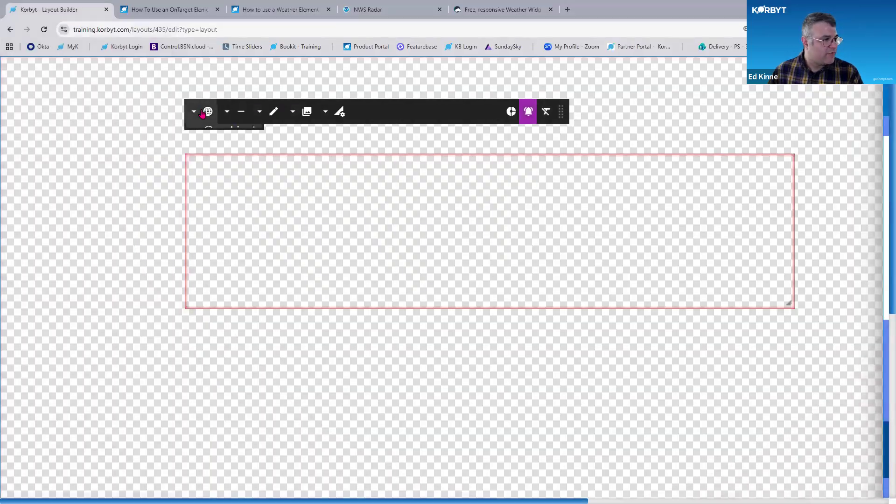
{"action": "left_click", "coordinate": [234, 112]}
{"action": "scroll", "coordinate": [257, 255], "scroll_direction": "down", "scroll_amount": 1}
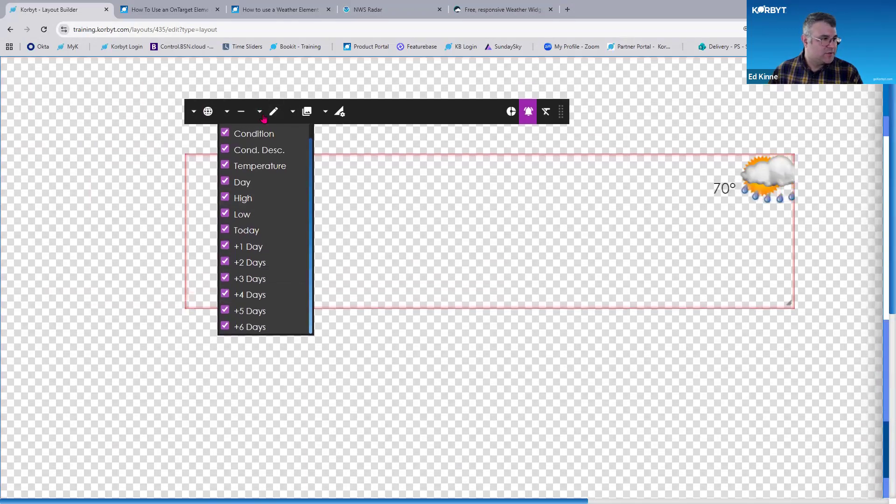
{"action": "left_click", "coordinate": [260, 112]}
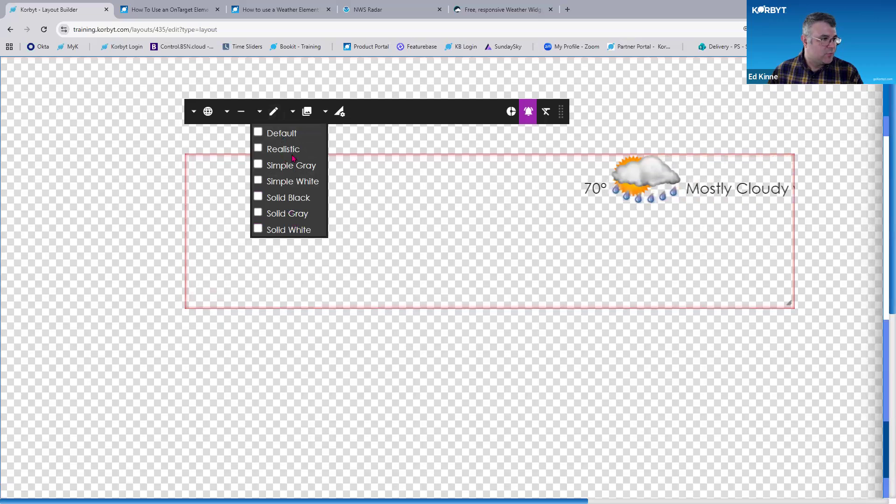
{"action": "left_click", "coordinate": [305, 114]}
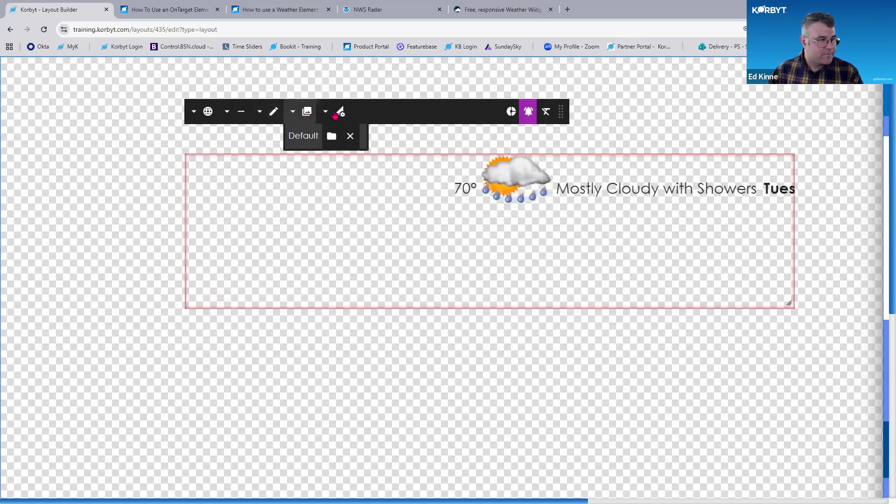
{"action": "left_click", "coordinate": [326, 112]}
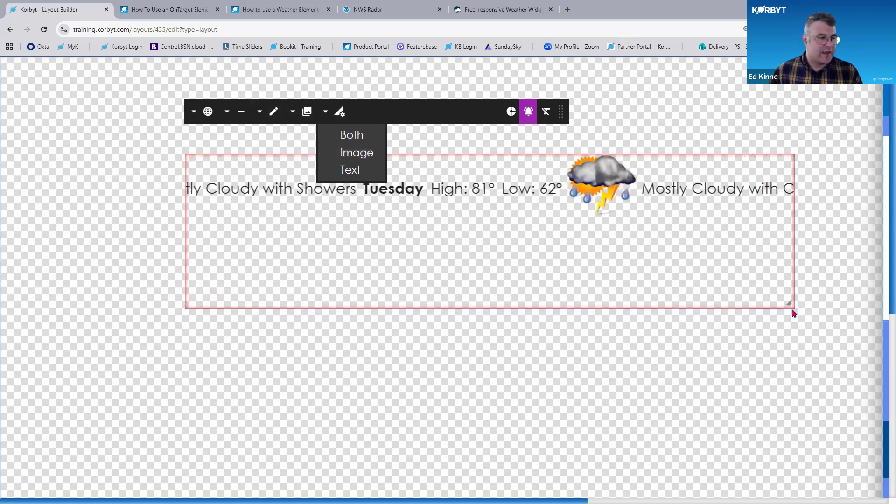
Adjust the ticker element's placement on the canvas and save the element
{"action": "left_click_drag", "start_coordinate": [792, 304], "coordinate": [845, 216]}
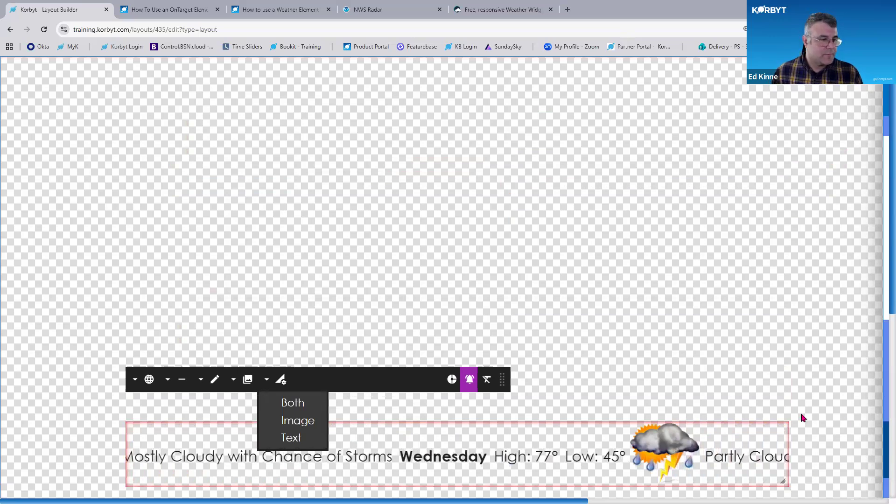
{"action": "left_click", "coordinate": [778, 434]}
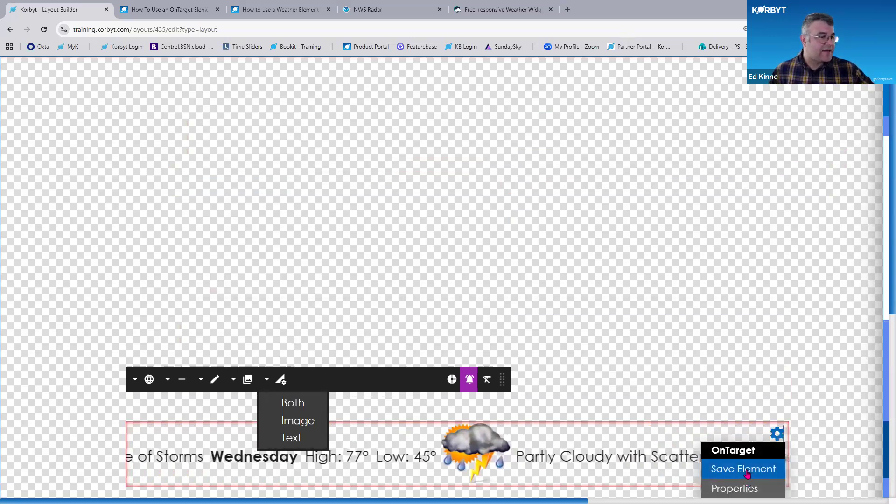
{"action": "left_click", "coordinate": [745, 467]}
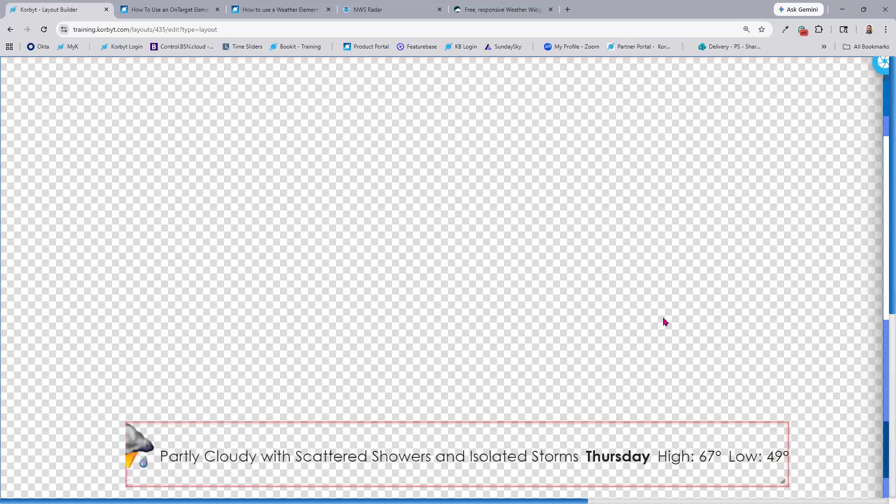
Move the weather element higher on the canvas and open it for editing
{"action": "key", "text": "ctrl+minus"}
{"action": "key", "text": "ctrl+minus"}
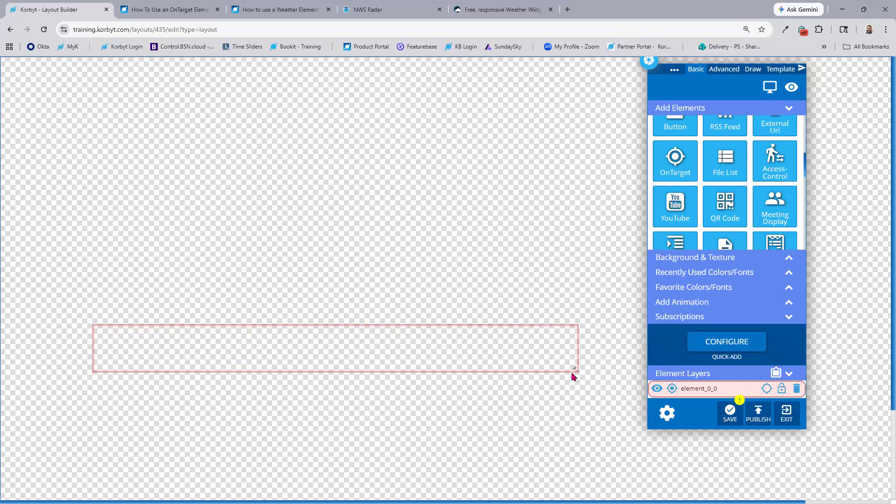
{"action": "left_click_drag", "start_coordinate": [567, 343], "coordinate": [542, 223]}
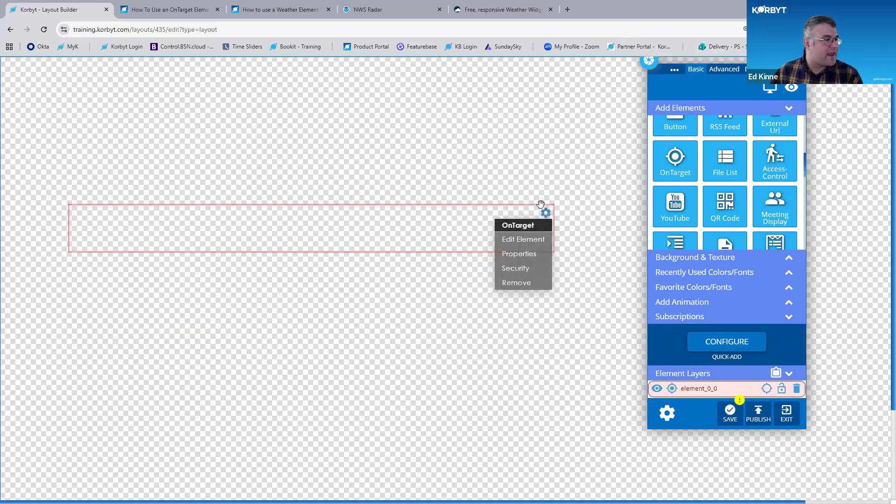
{"action": "mouse_move", "coordinate": [545, 215]}
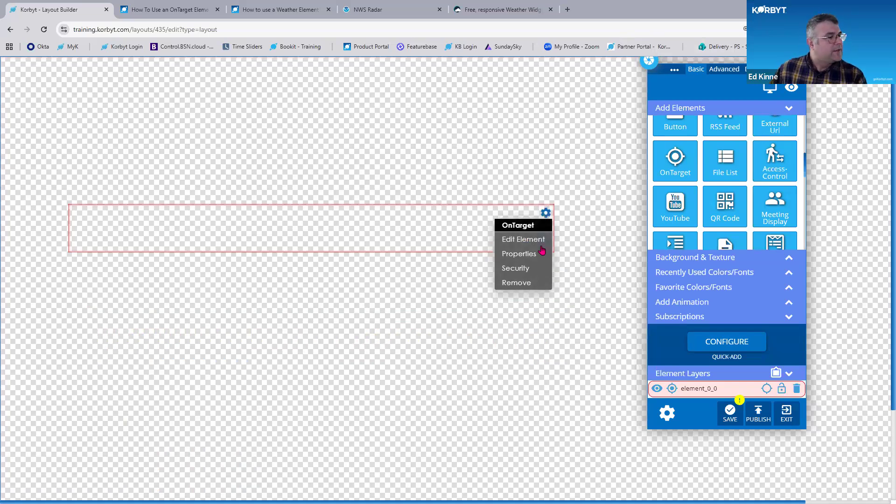
{"action": "left_click", "coordinate": [523, 239]}
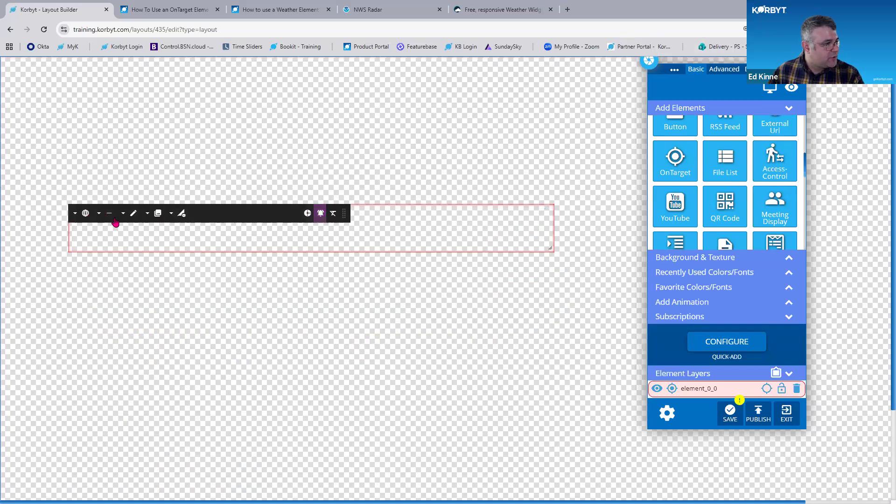
Enlarge the weather element to about 370 by 385 px
{"action": "left_click", "coordinate": [134, 213]}
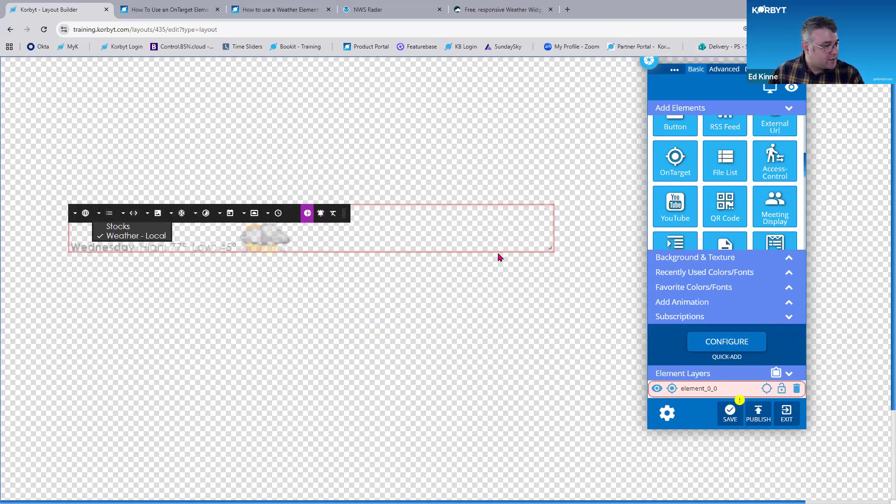
{"action": "left_click_drag", "start_coordinate": [541, 248], "coordinate": [472, 372]}
{"action": "left_click_drag", "start_coordinate": [468, 364], "coordinate": [434, 447]}
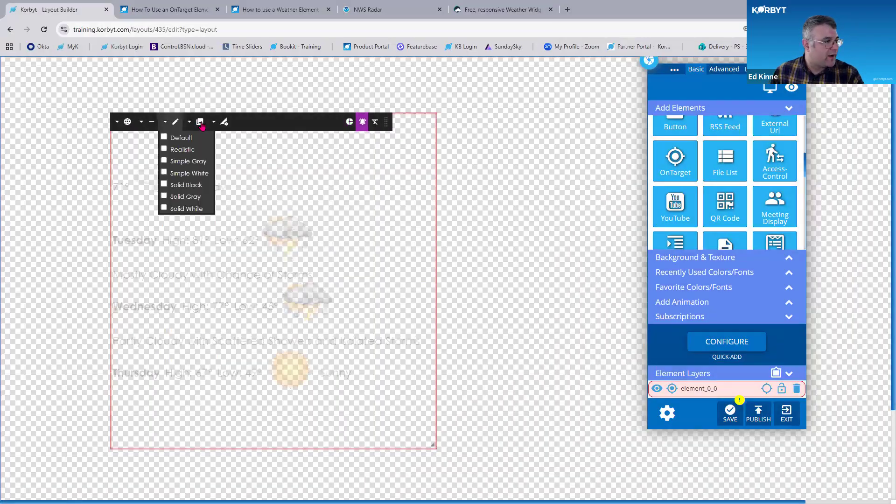
Hide the Day, High, Low, Today and +1 through +5 Days fields, keeping only the current weather fields
{"action": "mouse_move", "coordinate": [150, 127]}
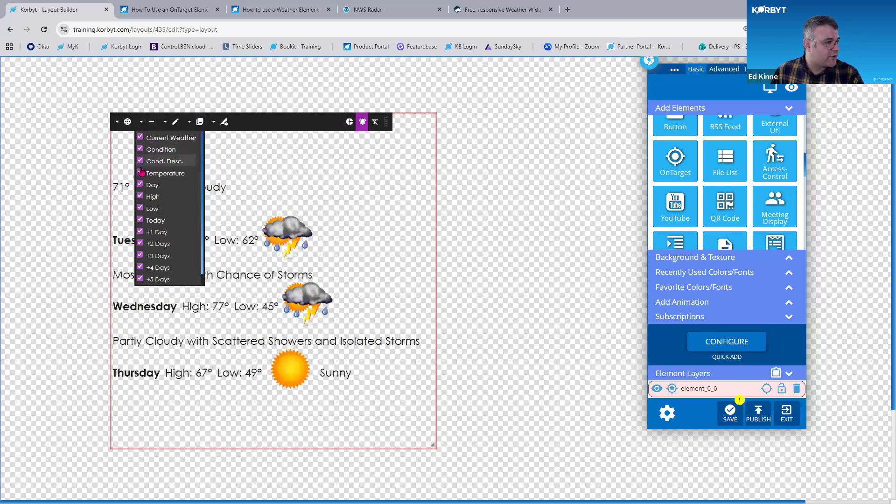
{"action": "left_click", "coordinate": [139, 184]}
{"action": "left_click", "coordinate": [140, 196]}
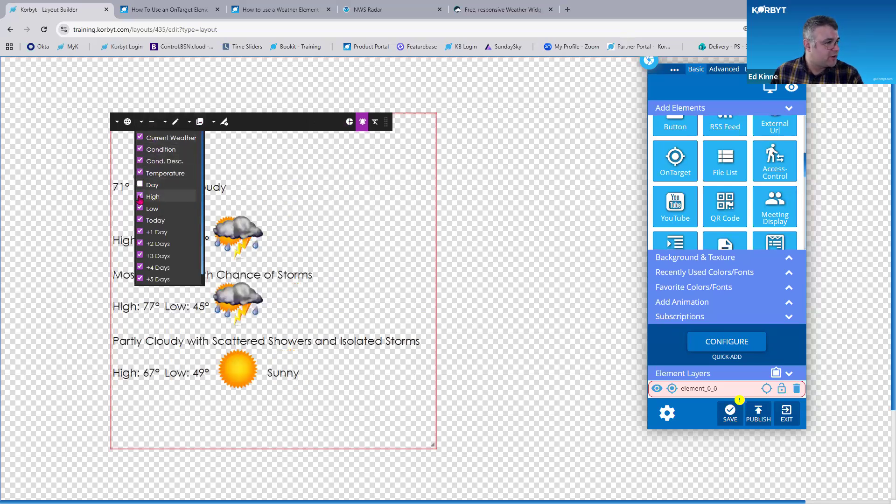
{"action": "left_click", "coordinate": [139, 207]}
{"action": "left_click", "coordinate": [140, 220]}
{"action": "left_click", "coordinate": [139, 232]}
{"action": "left_click", "coordinate": [140, 243]}
{"action": "left_click", "coordinate": [139, 255]}
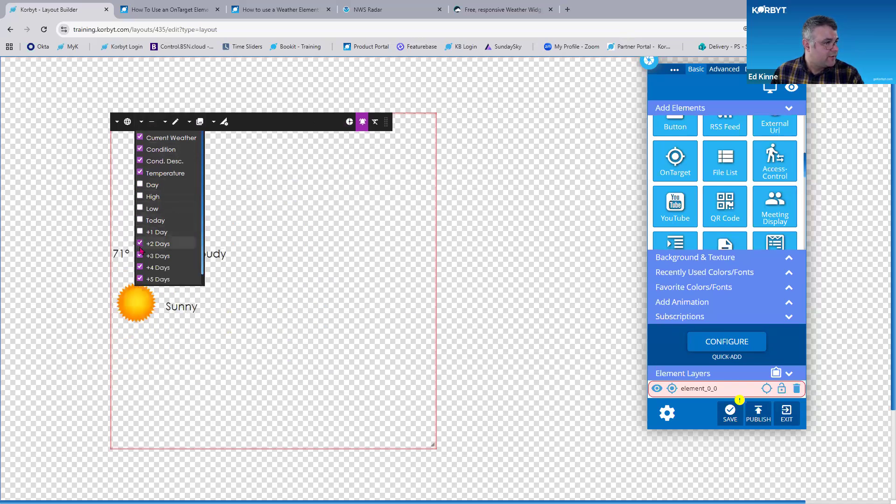
{"action": "left_click", "coordinate": [140, 267]}
{"action": "left_click", "coordinate": [140, 279]}
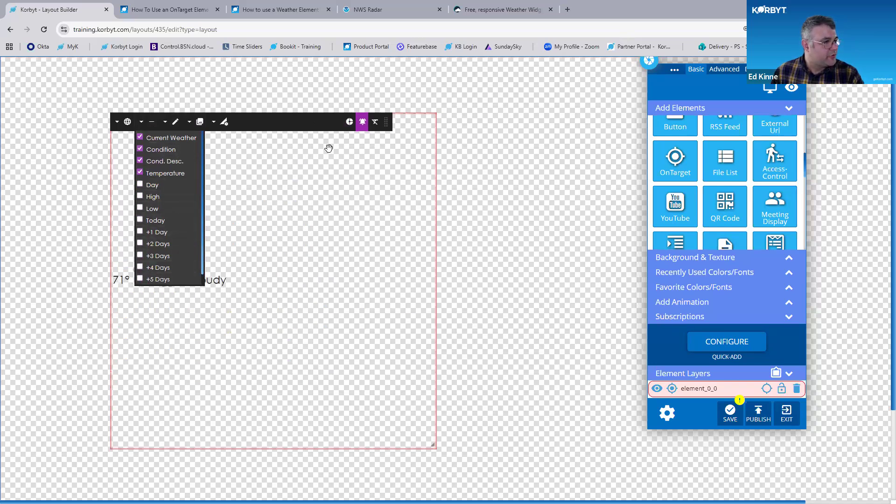
Shrink the weather element to about 195 by 120 px and move it toward the top-left corner
{"action": "left_click_drag", "start_coordinate": [388, 131], "coordinate": [684, 200]}
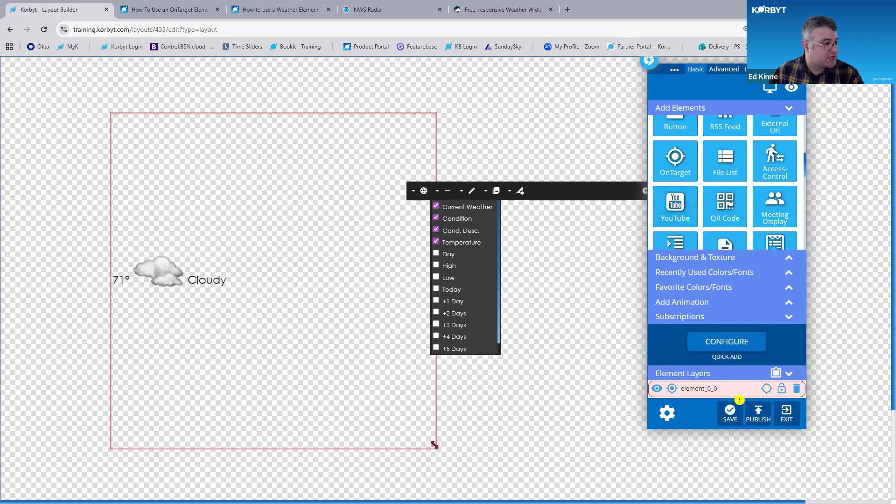
{"action": "left_click_drag", "start_coordinate": [305, 246], "coordinate": [278, 214]}
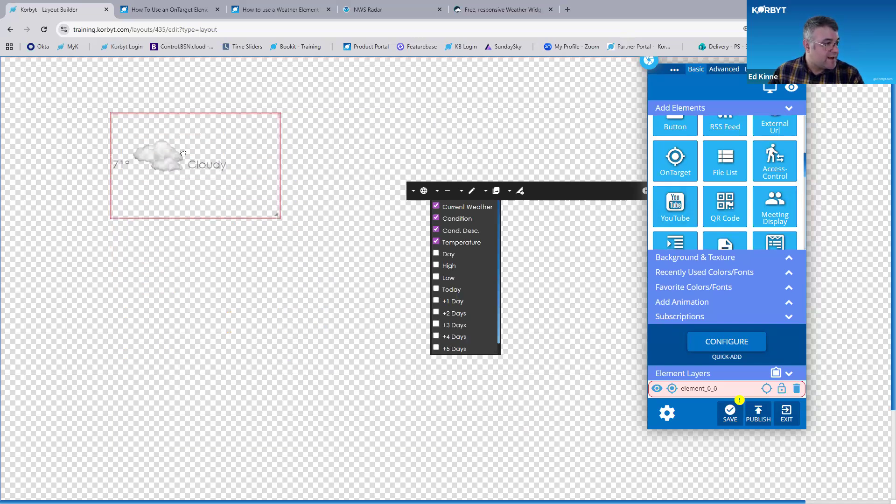
{"action": "left_click_drag", "start_coordinate": [145, 136], "coordinate": [103, 131]}
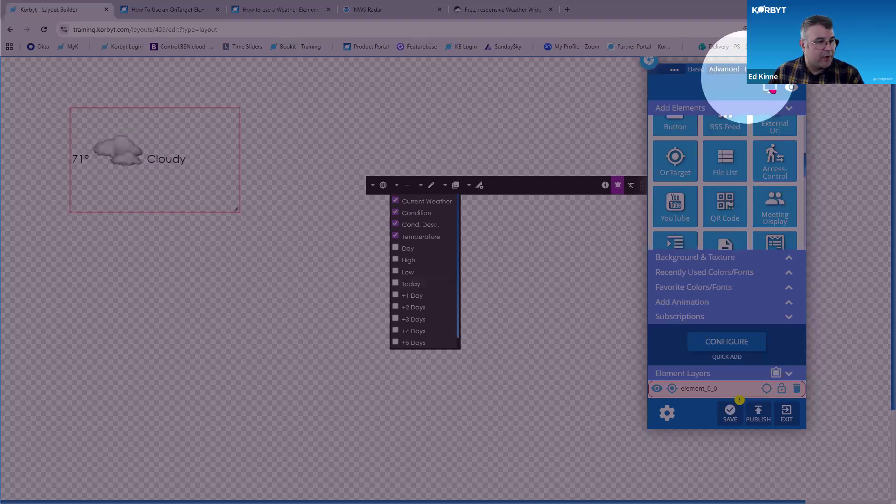
Switch the layout preview to portrait orientation and resize the weather element to about 190 by 110 px
{"action": "left_click", "coordinate": [769, 89]}
{"action": "left_click", "coordinate": [575, 130]}
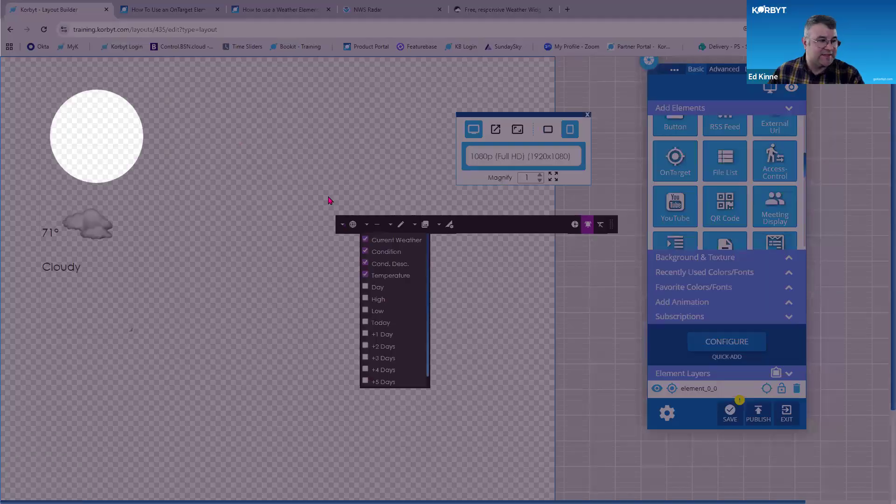
{"action": "scroll", "coordinate": [329, 236], "scroll_direction": "down", "scroll_amount": 4}
{"action": "scroll", "coordinate": [327, 237], "scroll_direction": "up", "scroll_amount": 4}
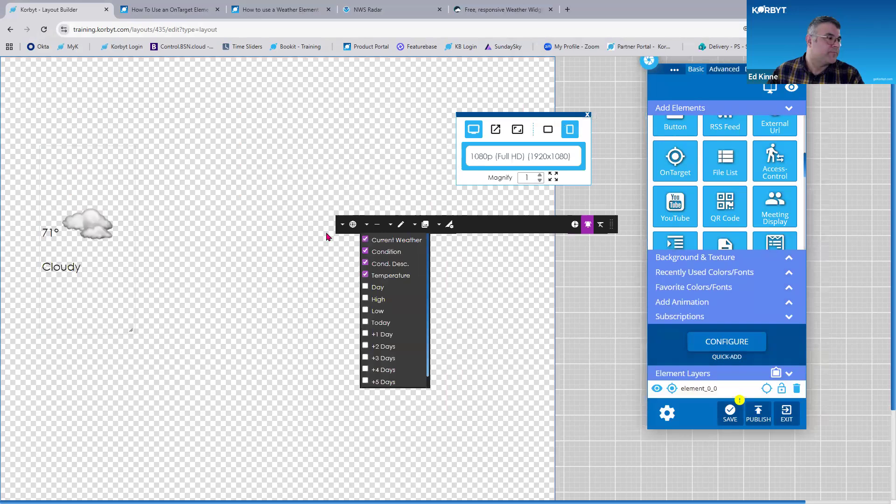
{"action": "left_click_drag", "start_coordinate": [131, 330], "coordinate": [208, 268]}
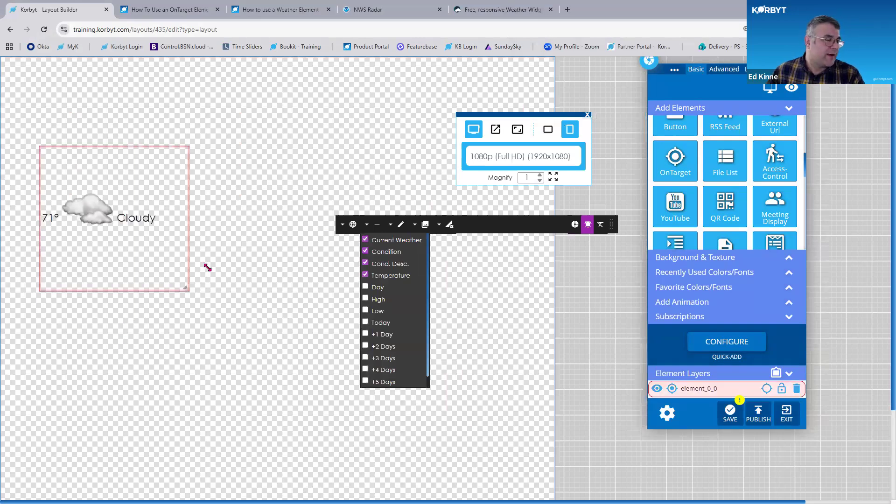
{"action": "left_click_drag", "start_coordinate": [171, 232], "coordinate": [154, 179]}
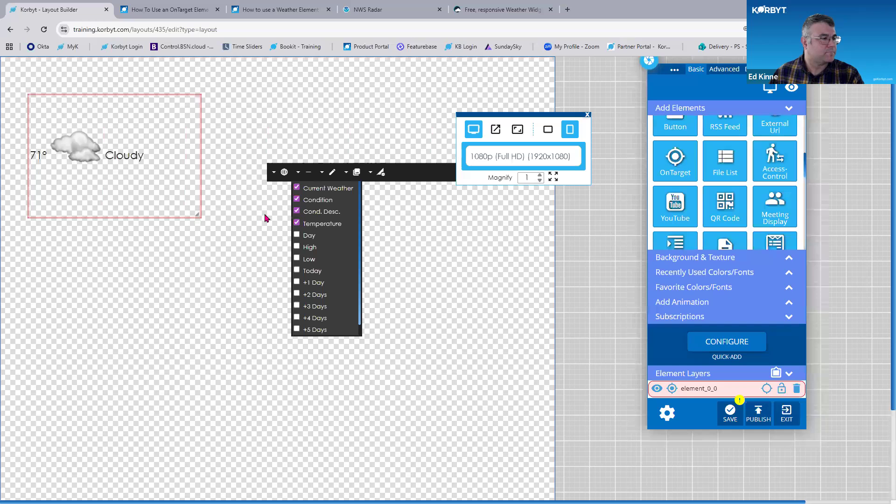
{"action": "left_click_drag", "start_coordinate": [197, 214], "coordinate": [186, 188]}
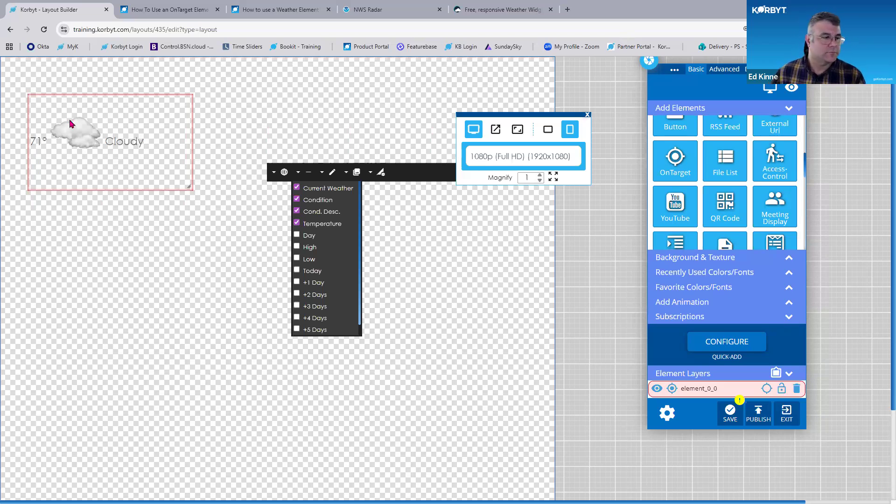
Return the preview to landscape orientation and delete the weather element
{"action": "left_click", "coordinate": [549, 131]}
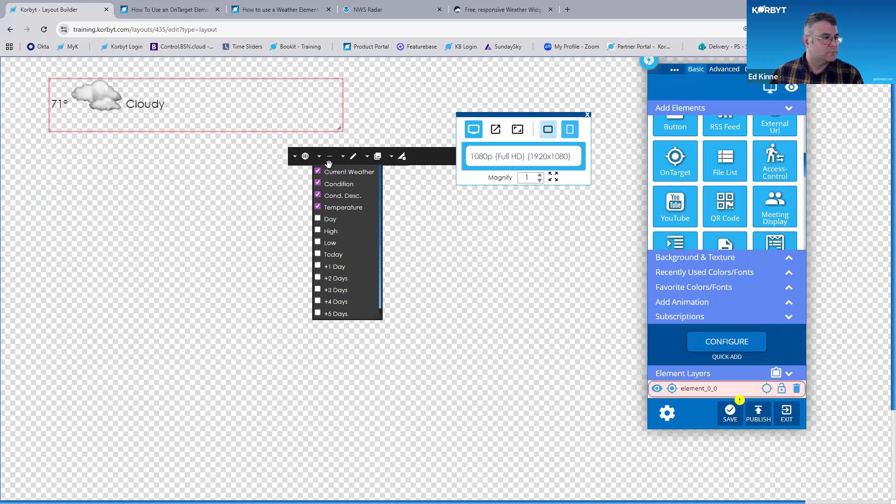
{"action": "left_click", "coordinate": [334, 86]}
{"action": "left_click", "coordinate": [284, 160]}
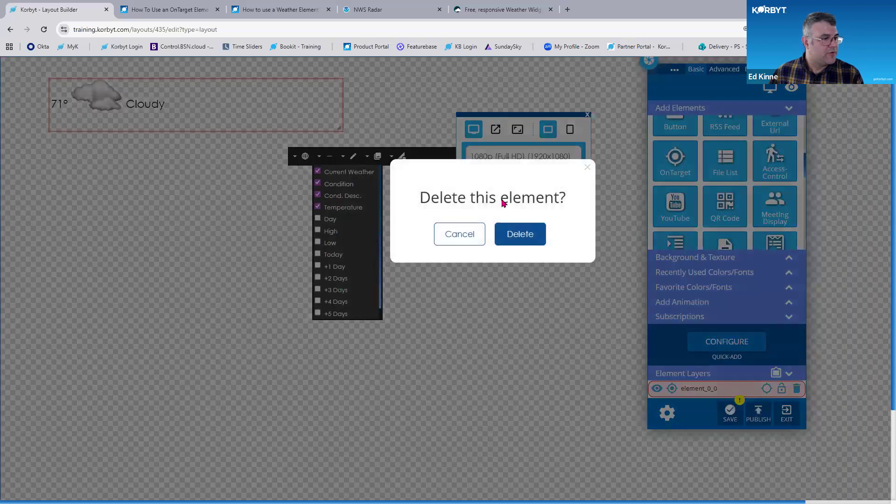
{"action": "left_click", "coordinate": [540, 232]}
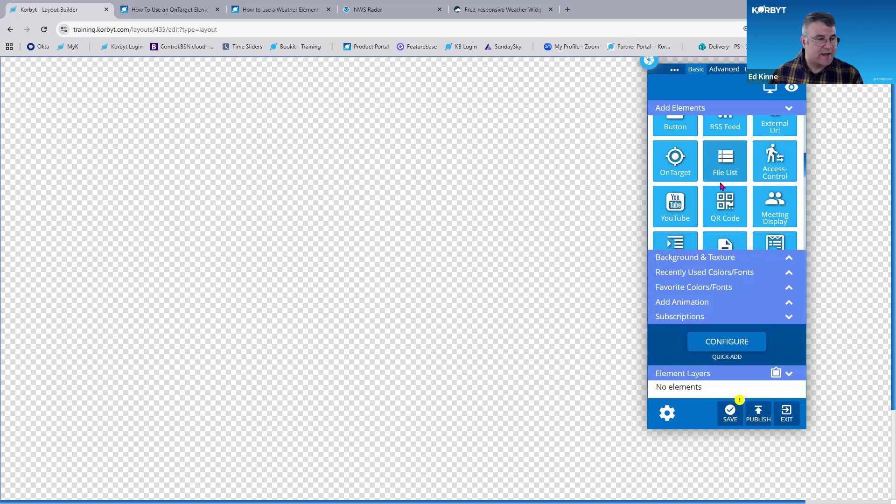
{"action": "scroll", "coordinate": [732, 182], "scroll_direction": "up", "scroll_amount": 4}
{"action": "scroll", "coordinate": [733, 182], "scroll_direction": "down", "scroll_amount": 5}
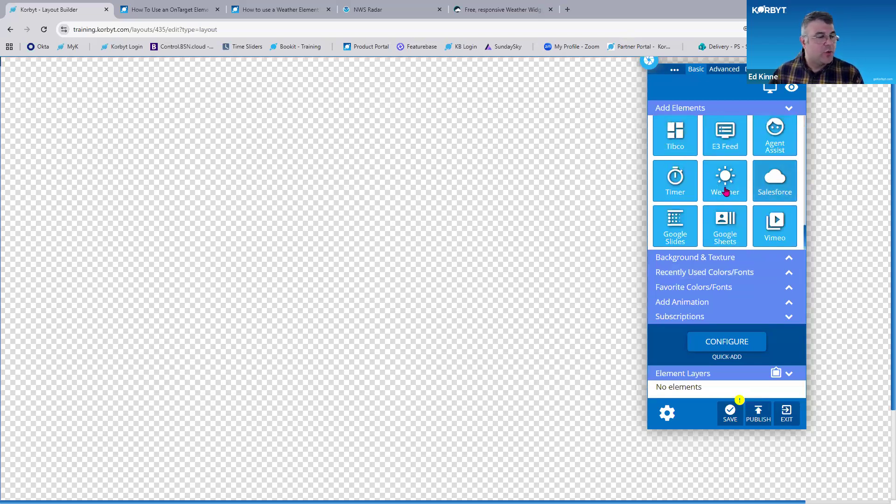
{"action": "key", "text": "ctrl"}
{"action": "key", "text": "ctrl"}
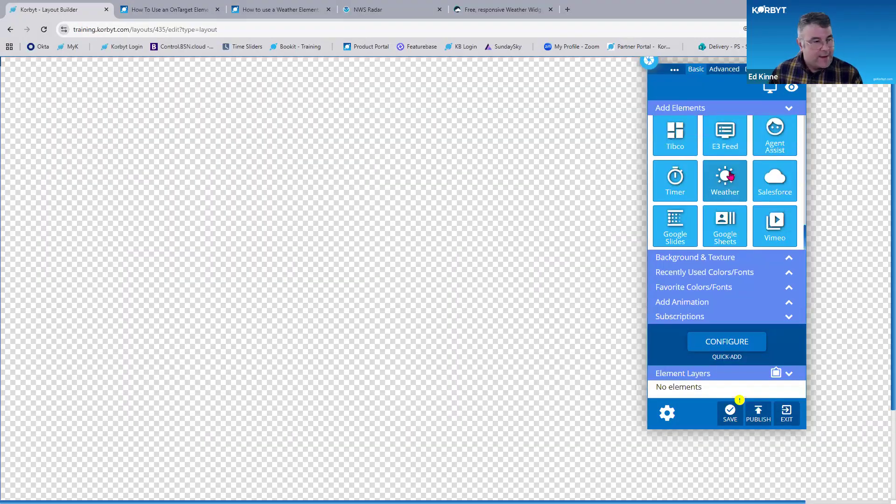
{"action": "key", "text": "ctrl"}
{"action": "key", "text": "ctrl"}
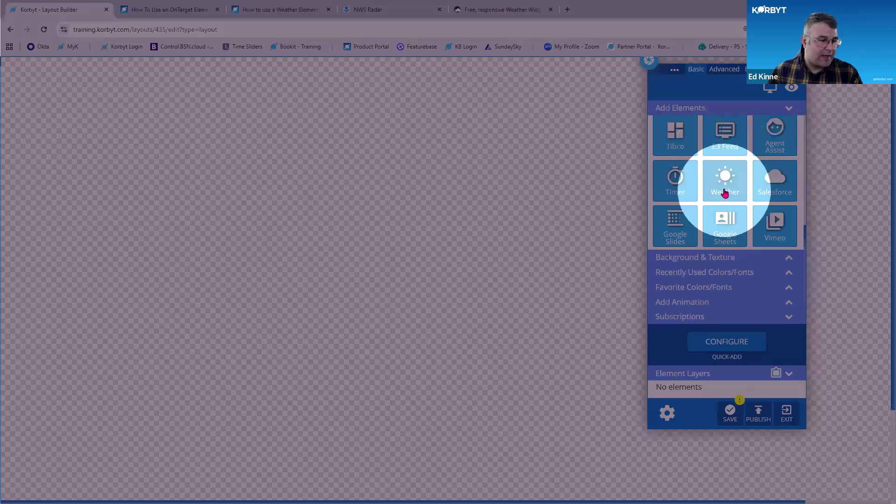
Add a new Weather element to the layout canvas and allow the site to access your location
{"action": "left_click_drag", "start_coordinate": [727, 186], "coordinate": [93, 148]}
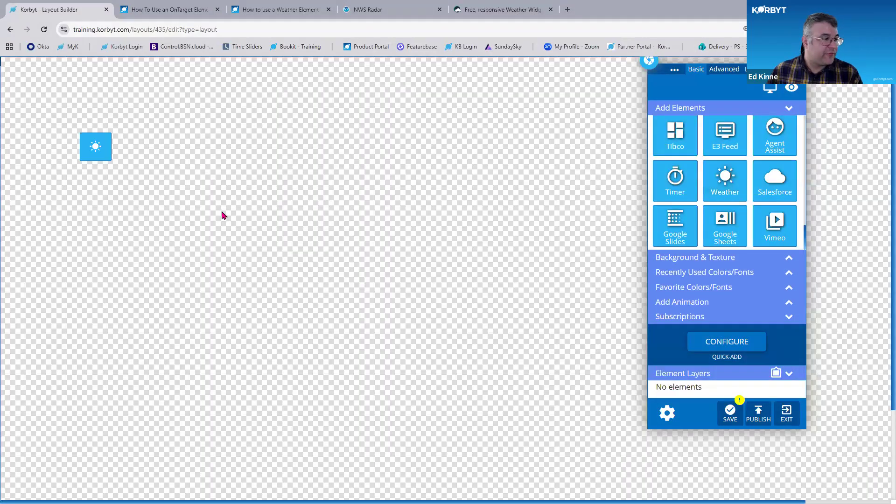
{"action": "left_click_drag", "start_coordinate": [181, 197], "coordinate": [563, 411]}
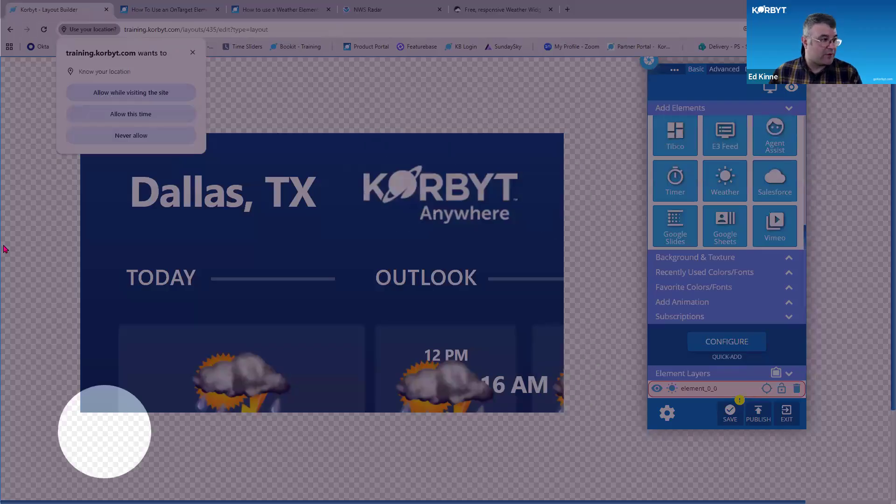
{"action": "left_click", "coordinate": [117, 94]}
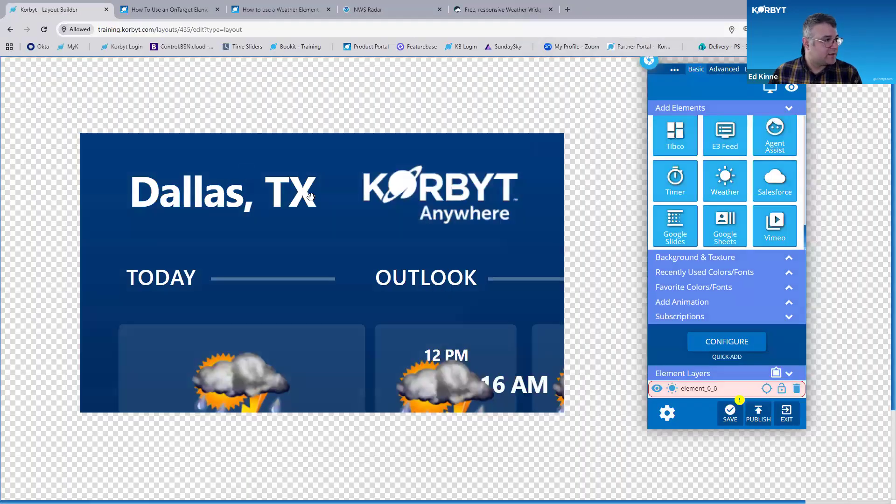
Enlarge the weather element so it fills the entire layout area
{"action": "key", "text": "ctrl+minus"}
{"action": "left_click_drag", "start_coordinate": [428, 133], "coordinate": [397, 99]}
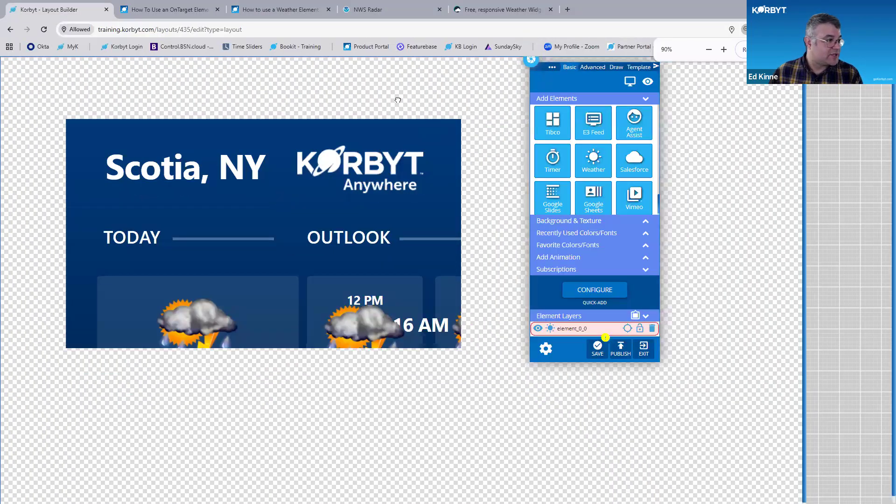
{"action": "left_click_drag", "start_coordinate": [426, 310], "coordinate": [786, 495]}
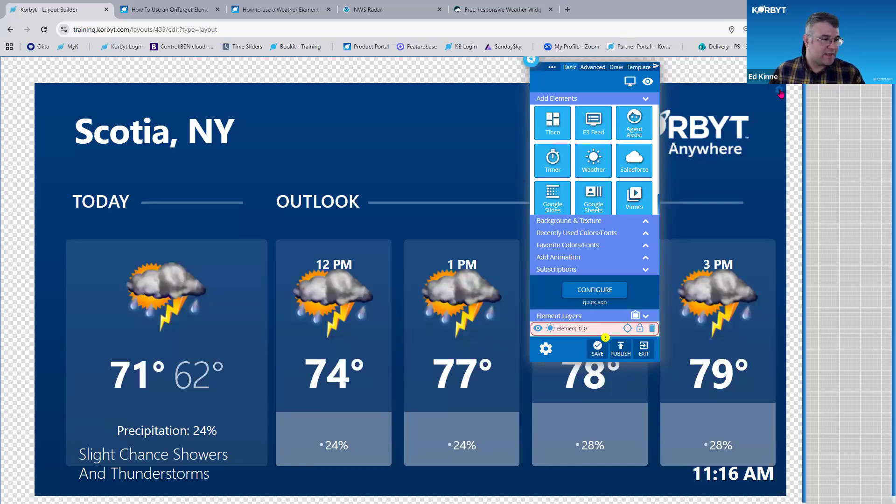
Open the weather element for editing and move the builder panel out of the way
{"action": "left_click", "coordinate": [780, 92]}
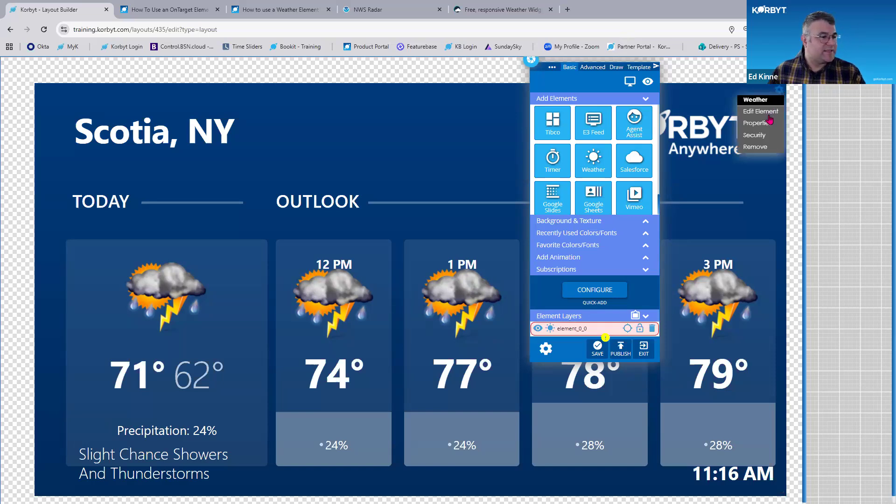
{"action": "left_click", "coordinate": [768, 112]}
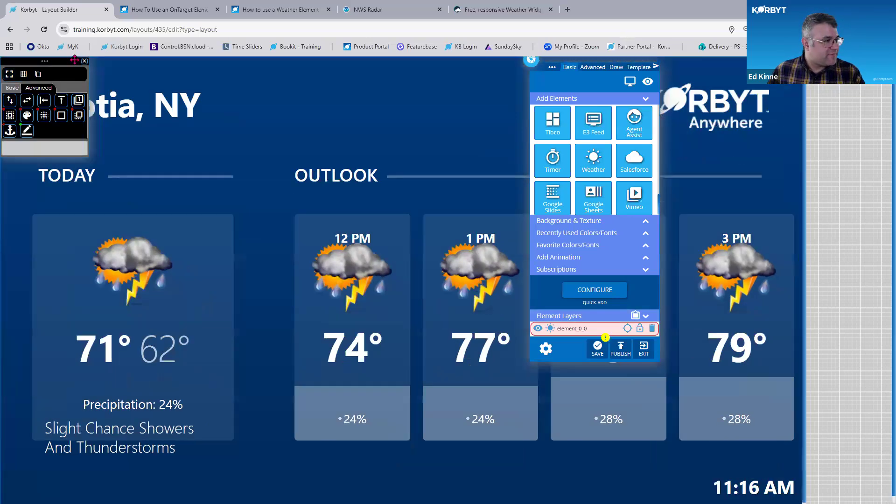
{"action": "left_click", "coordinate": [85, 61]}
{"action": "left_click_drag", "start_coordinate": [552, 69], "coordinate": [669, 135]}
{"action": "key", "text": "ctrl+minus"}
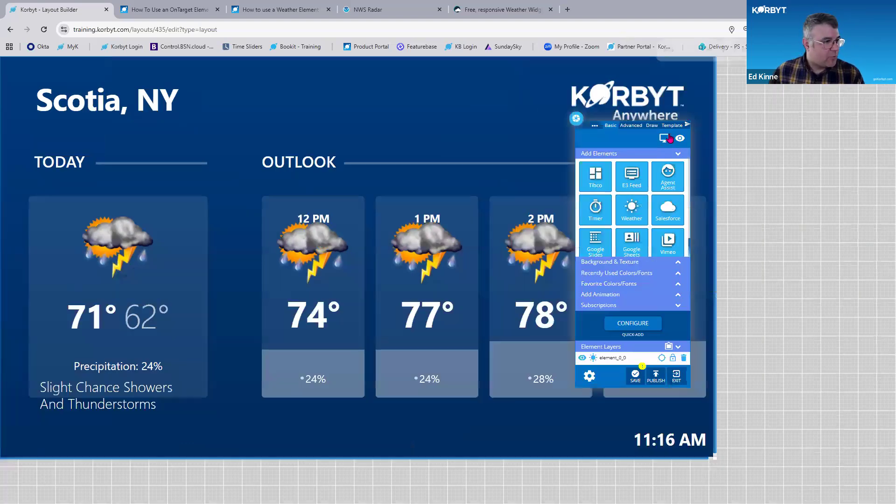
{"action": "left_click_drag", "start_coordinate": [593, 126], "coordinate": [558, 111]}
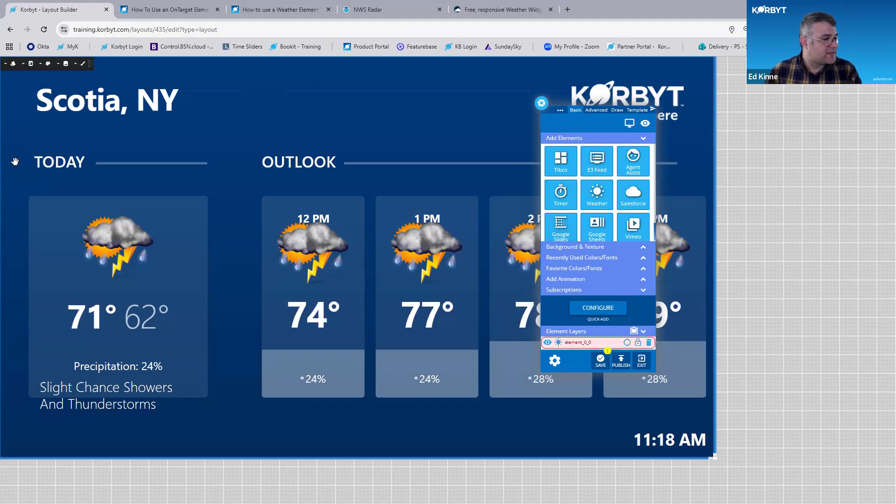
{"action": "key", "text": "ctrl+0"}
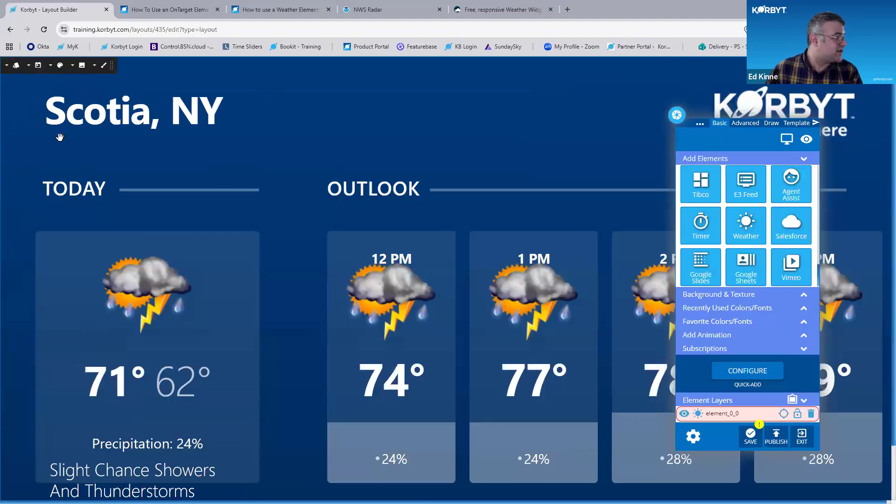
Switch the weather element's template to Template 2
{"action": "left_click", "coordinate": [17, 70]}
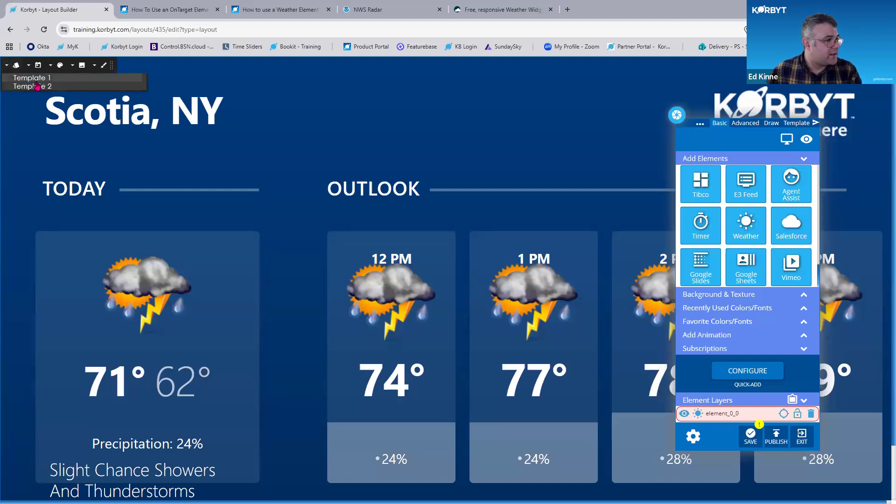
{"action": "left_click", "coordinate": [37, 85]}
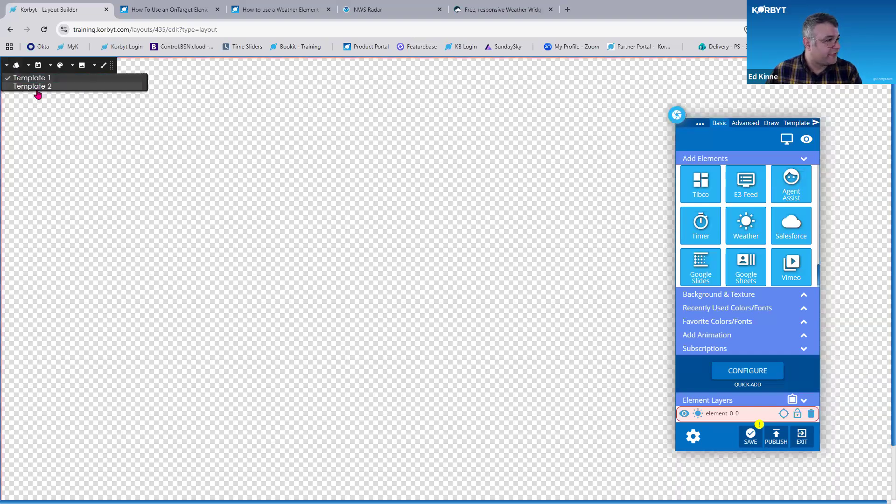
{"action": "left_click", "coordinate": [38, 87]}
{"action": "key", "text": "ctrl+minus"}
{"action": "key", "text": "ctrl+minus"}
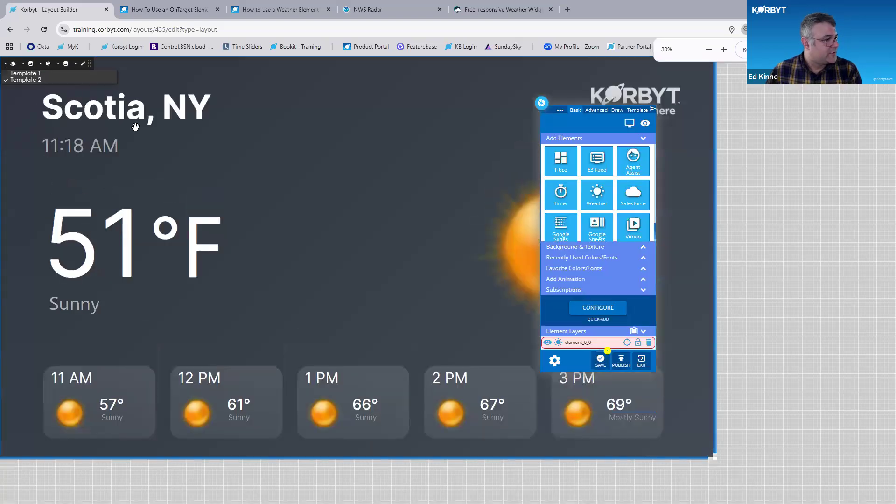
Change the forecast display from Hourly to Daily
{"action": "key", "text": "ctrl"}
{"action": "key", "text": "ctrl"}
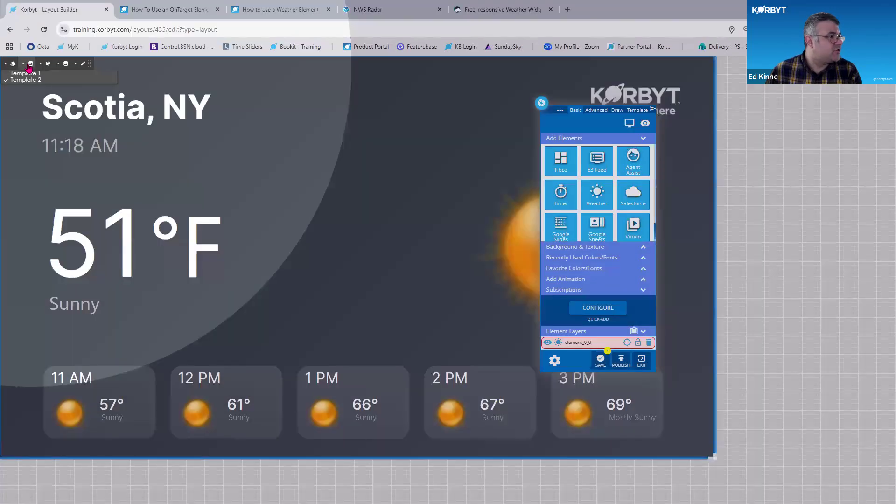
{"action": "left_click", "coordinate": [28, 67]}
{"action": "key", "text": "ctrl+plus"}
{"action": "key", "text": "ctrl+plus"}
{"action": "key", "text": "ctrl+plus"}
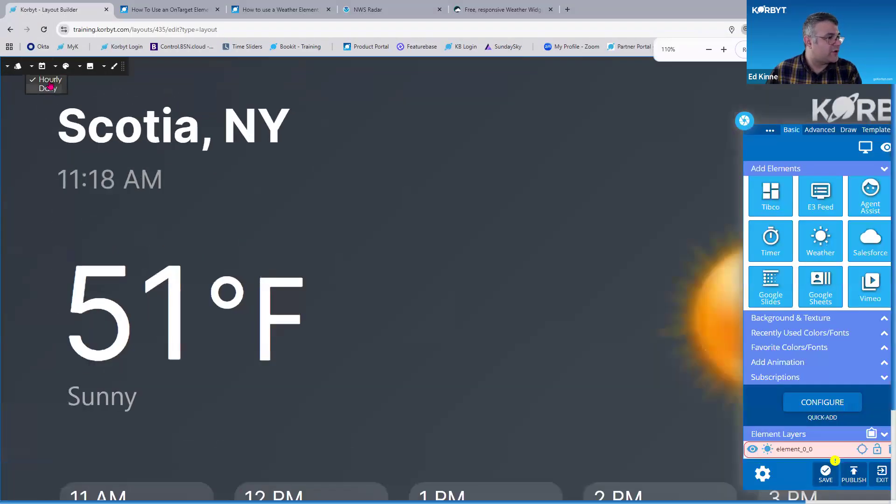
{"action": "key", "text": "ctrl"}
{"action": "key", "text": "ctrl"}
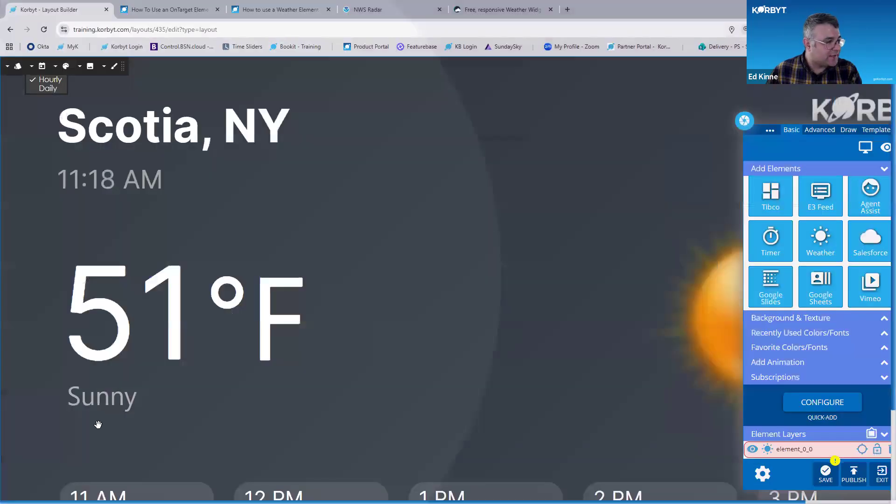
{"action": "key", "text": "ctrl+minus"}
{"action": "key", "text": "ctrl+minus"}
{"action": "key", "text": "ctrl+minus"}
{"action": "key", "text": "ctrl"}
{"action": "key", "text": "ctrl"}
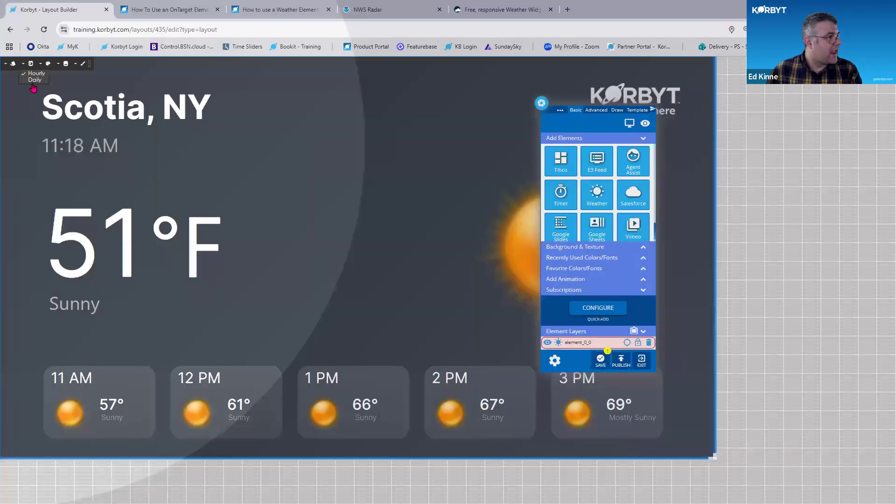
{"action": "key", "text": "ctrl+plus"}
{"action": "key", "text": "ctrl+plus"}
{"action": "key", "text": "ctrl+plus"}
{"action": "left_click", "coordinate": [45, 88]}
{"action": "key", "text": "ctrl+minus"}
{"action": "key", "text": "ctrl+minus"}
{"action": "key", "text": "ctrl+minus"}
{"action": "key", "text": "ctrl+minus"}
{"action": "key", "text": "ctrl+minus"}
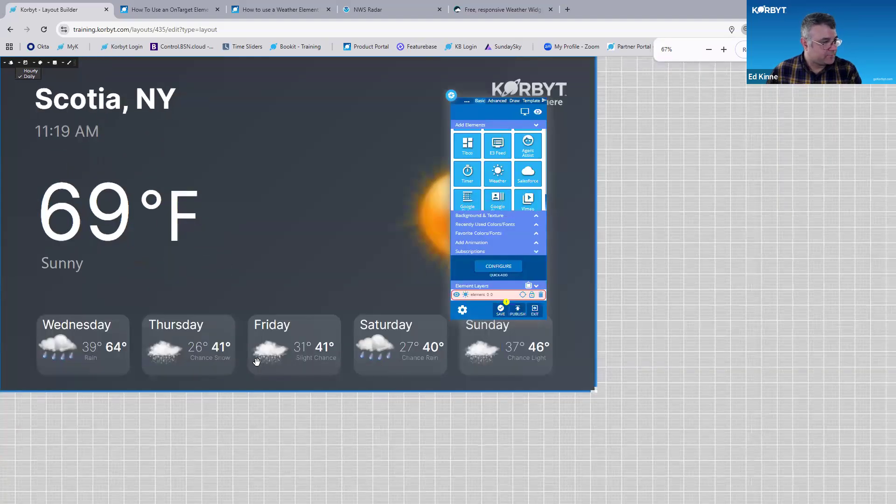
Preview the daily forecast in Template 1, then switch back to Template 2
{"action": "left_click", "coordinate": [16, 72]}
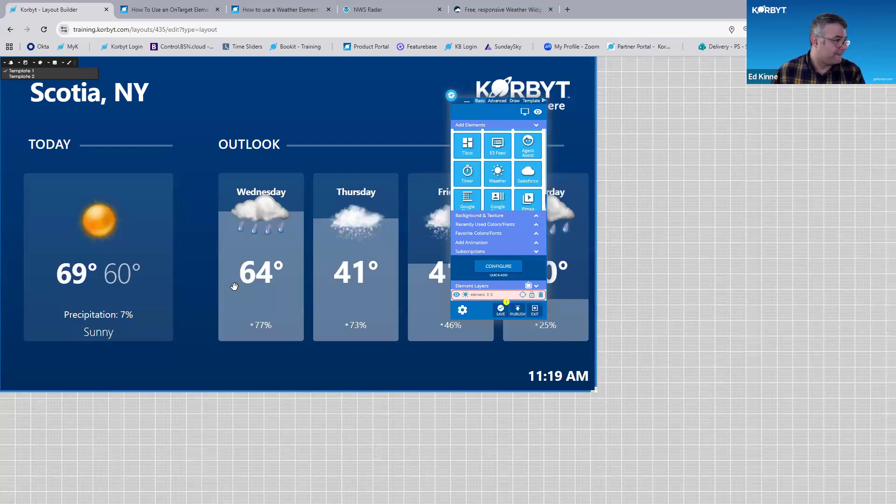
{"action": "scroll", "coordinate": [217, 221], "scroll_direction": "up", "scroll_amount": 5}
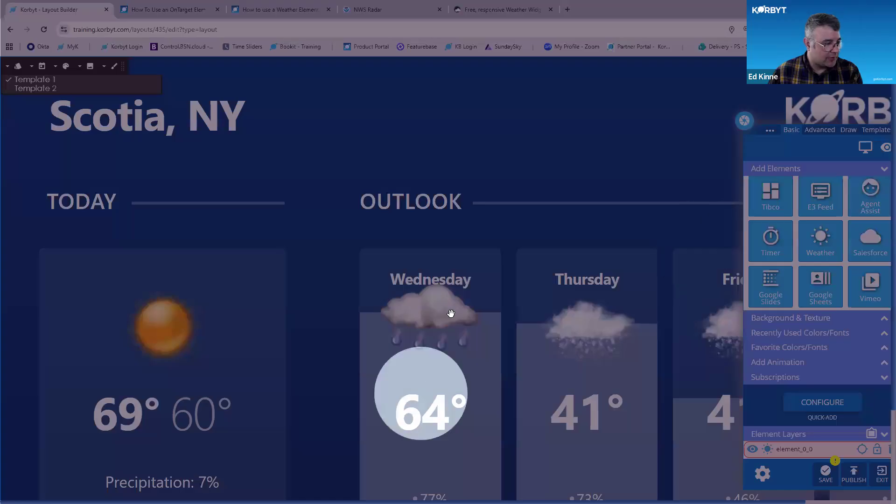
{"action": "scroll", "coordinate": [451, 309], "scroll_direction": "down", "scroll_amount": 1}
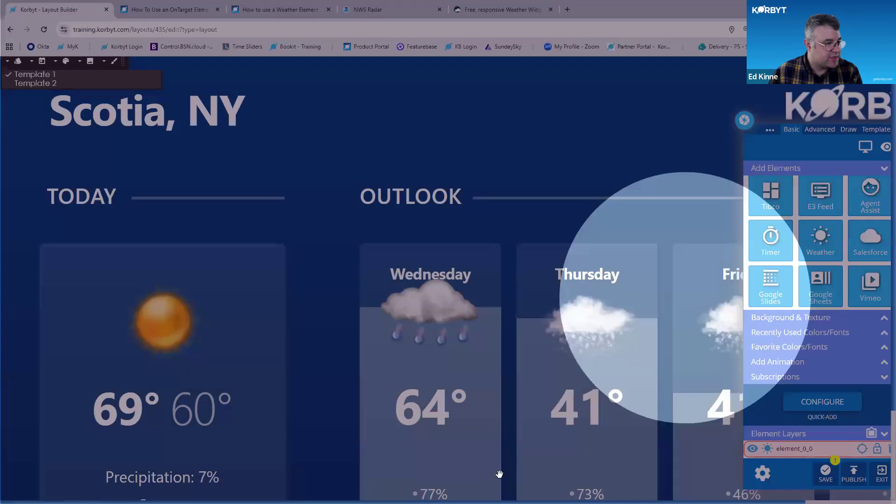
{"action": "scroll", "coordinate": [495, 394], "scroll_direction": "down", "scroll_amount": 2}
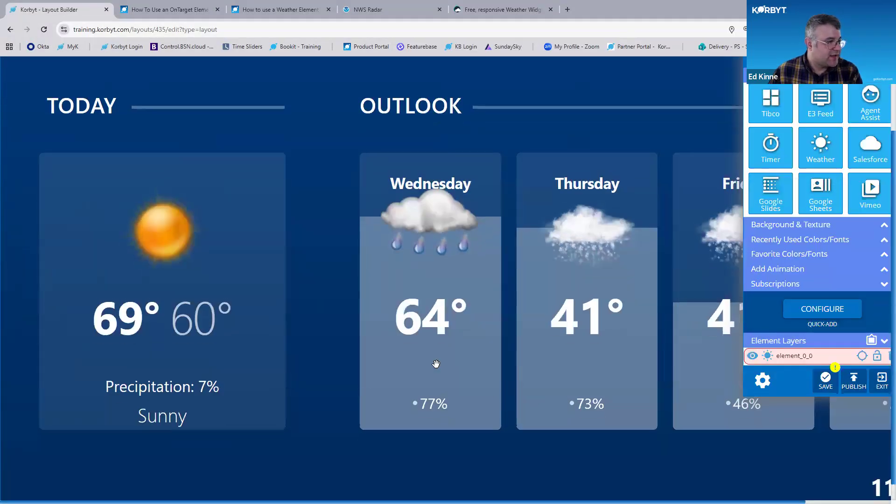
{"action": "scroll", "coordinate": [227, 278], "scroll_direction": "up", "scroll_amount": 2}
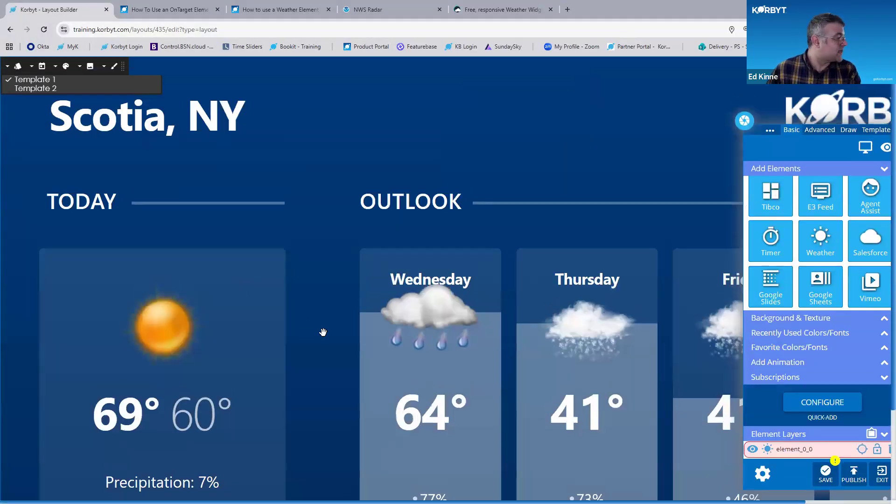
{"action": "scroll", "coordinate": [290, 400], "scroll_direction": "down", "scroll_amount": 3}
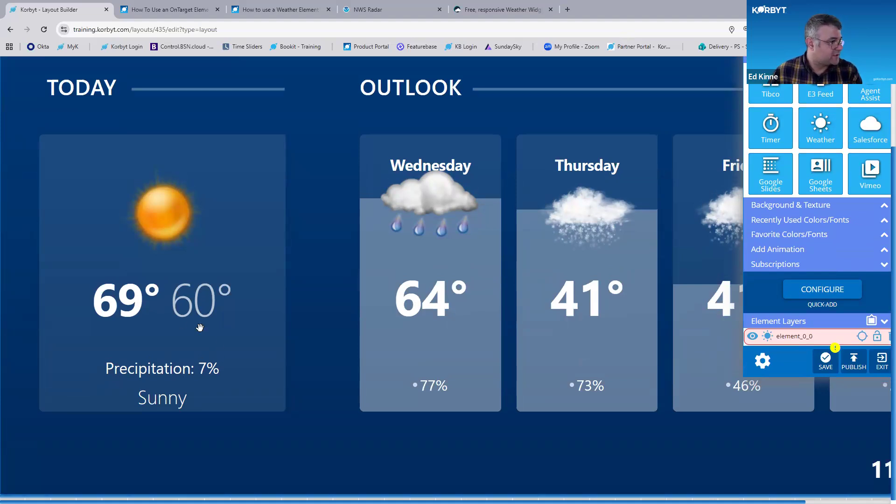
{"action": "scroll", "coordinate": [117, 248], "scroll_direction": "up", "scroll_amount": 2}
{"action": "scroll", "coordinate": [116, 247], "scroll_direction": "up", "scroll_amount": 1}
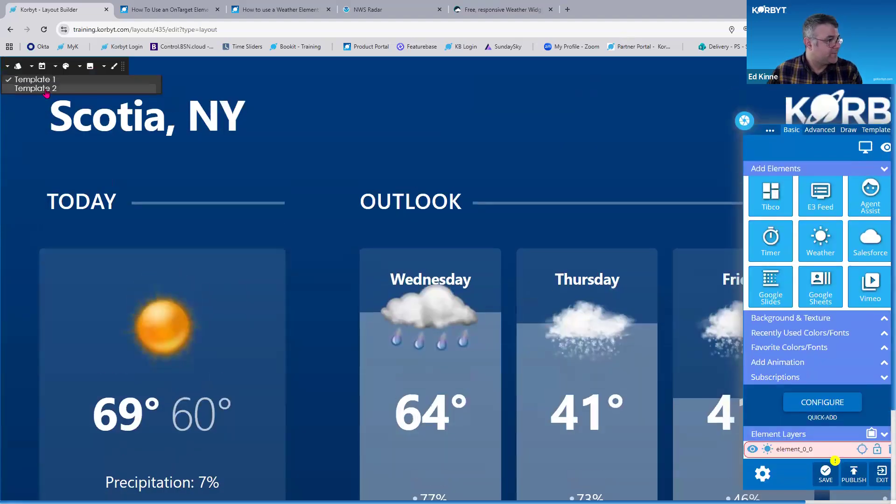
{"action": "left_click", "coordinate": [46, 88]}
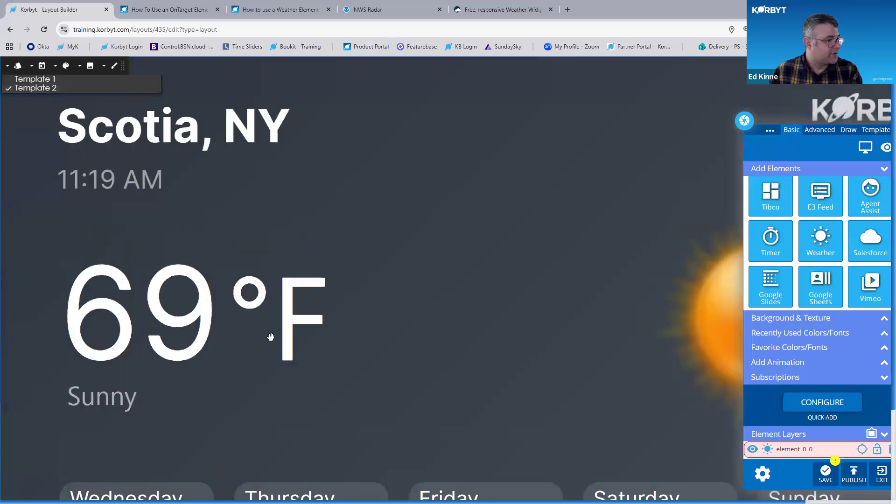
{"action": "key", "text": "ctrl+minus"}
{"action": "key", "text": "ctrl+minus"}
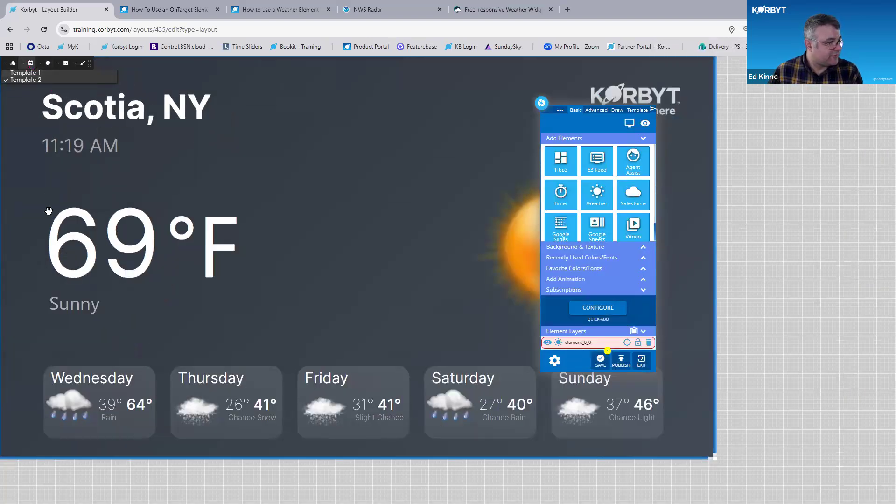
{"action": "key", "text": "ctrl"}
{"action": "key", "text": "ctrl"}
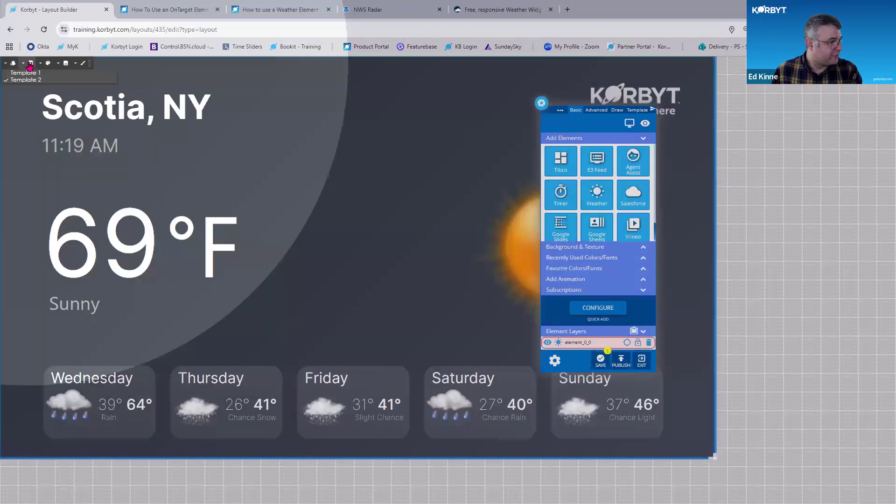
Set the forecast back to Hourly and open the logo upload dialog, closing it without choosing a file
{"action": "left_click", "coordinate": [31, 63]}
{"action": "left_click", "coordinate": [36, 73]}
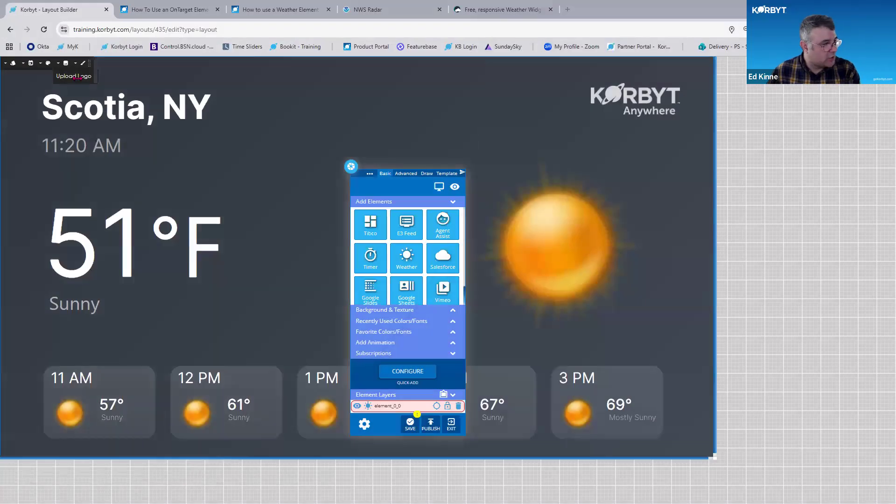
{"action": "left_click", "coordinate": [76, 79]}
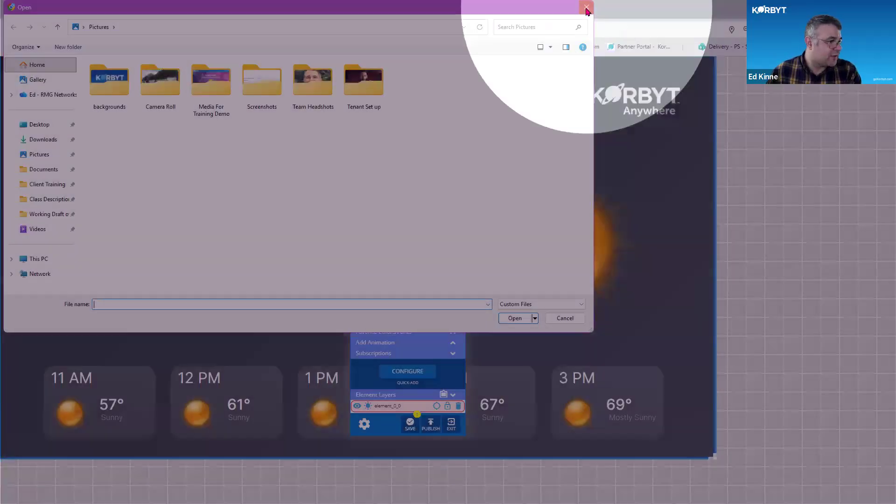
{"action": "left_click", "coordinate": [587, 7]}
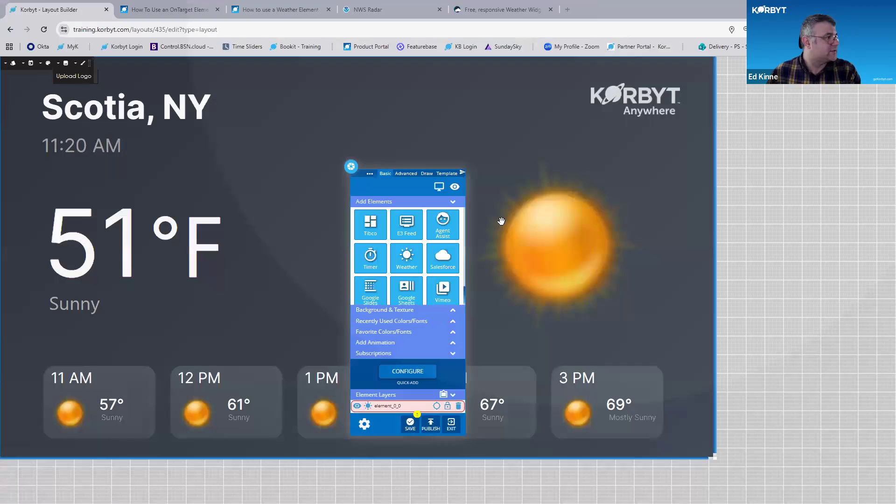
Set the weather icon style to Animated
{"action": "left_click", "coordinate": [81, 66]}
{"action": "left_click", "coordinate": [98, 90]}
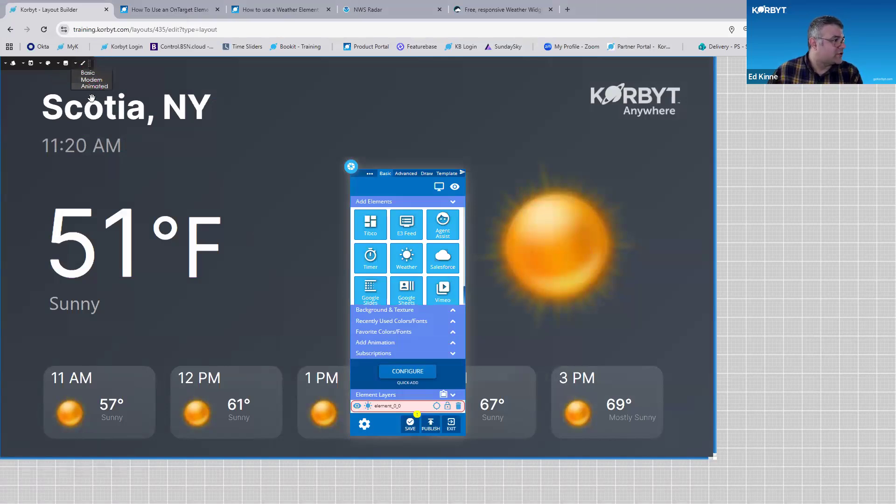
{"action": "key", "text": "ctrl+plus"}
{"action": "key", "text": "ctrl+minus"}
{"action": "key", "text": "ctrl+minus"}
{"action": "key", "text": "ctrl+minus"}
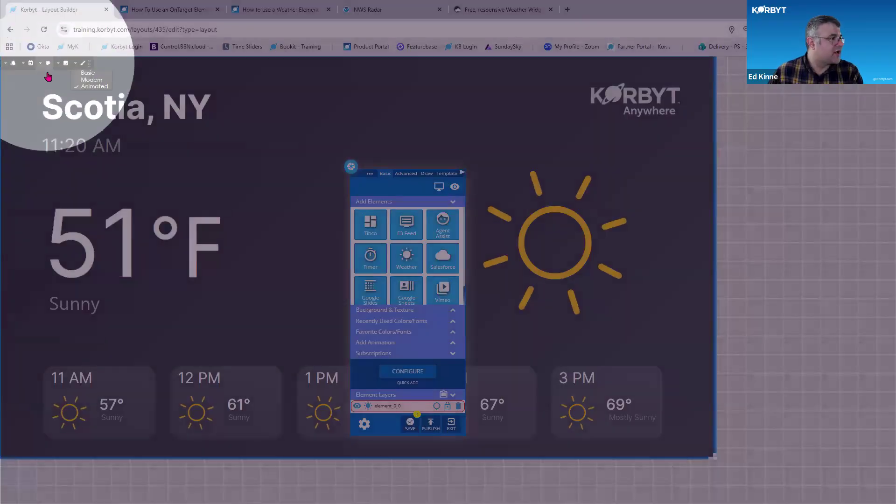
Open the weather element's color picker and review it
{"action": "left_click", "coordinate": [48, 64]}
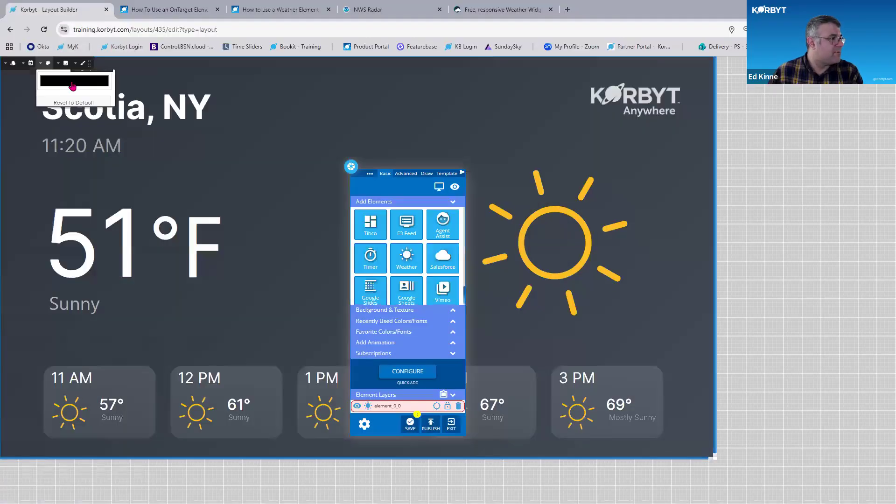
{"action": "key", "text": "ctrl"}
{"action": "key", "text": "ctrl"}
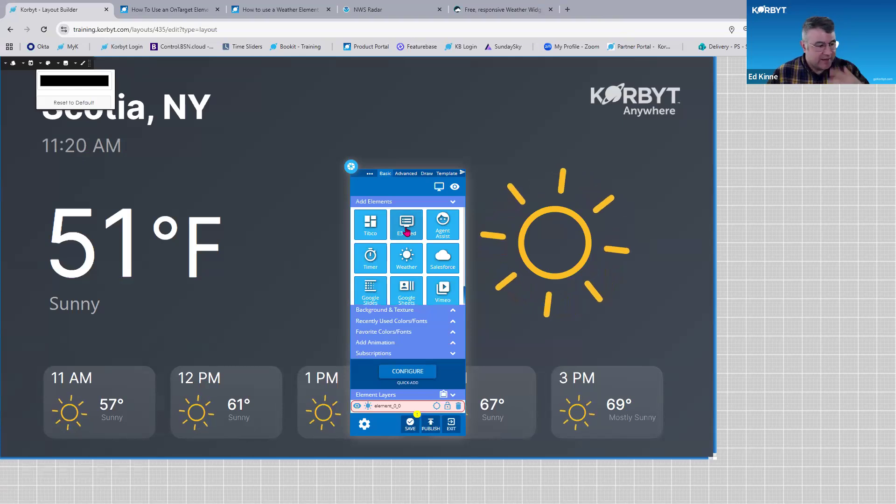
Move the builder panel aside, open the CSS/JavaScript editors from the Advanced panel and close them again
{"action": "left_click_drag", "start_coordinate": [370, 172], "coordinate": [598, 74]}
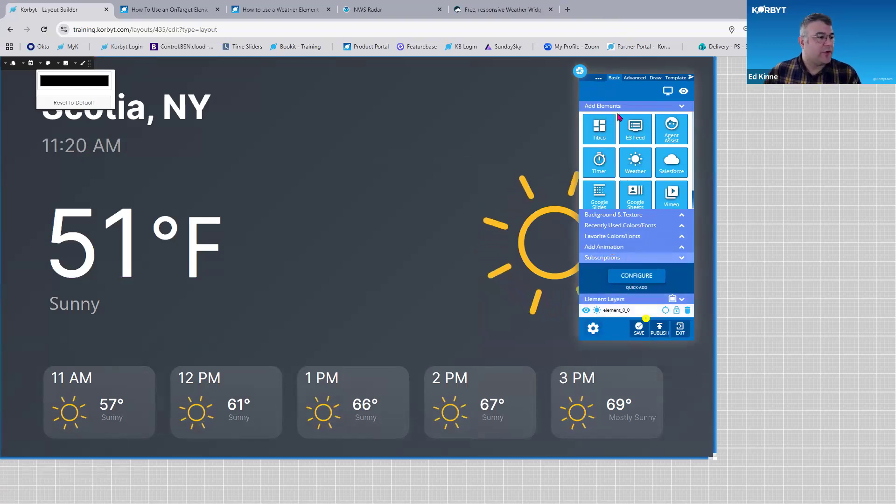
{"action": "left_click", "coordinate": [635, 78]}
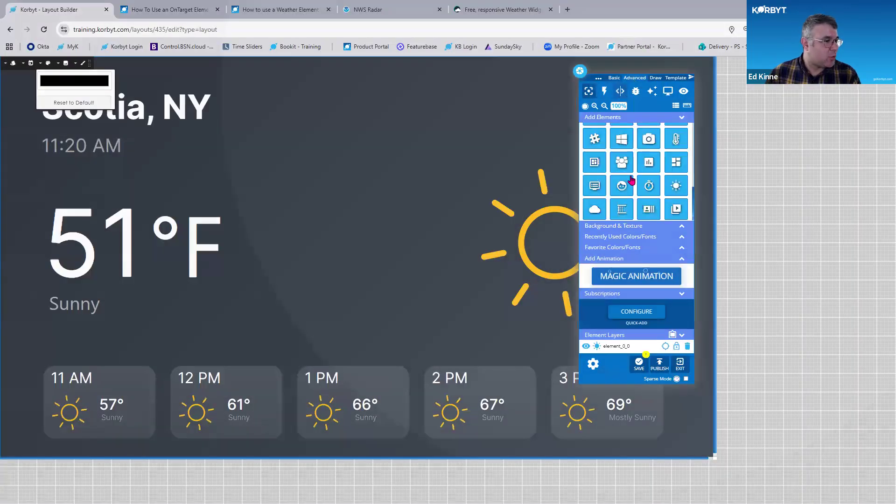
{"action": "left_click", "coordinate": [620, 91]}
{"action": "left_click", "coordinate": [637, 126]}
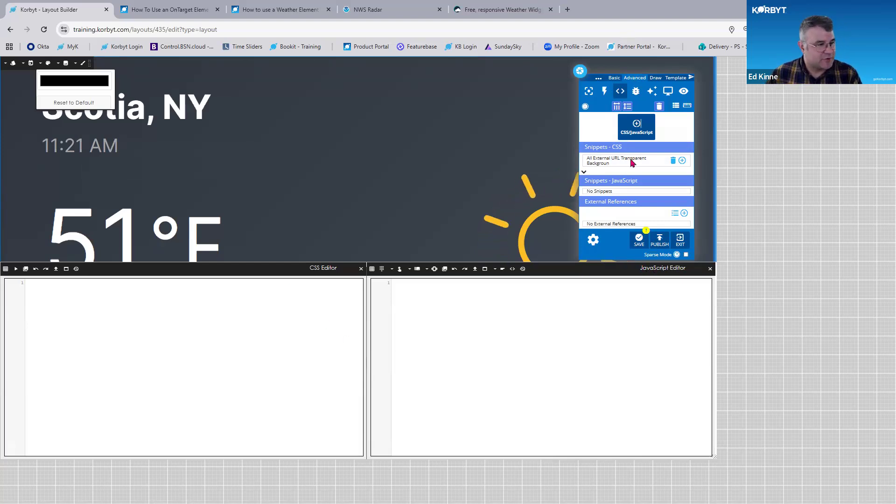
{"action": "left_click", "coordinate": [710, 269]}
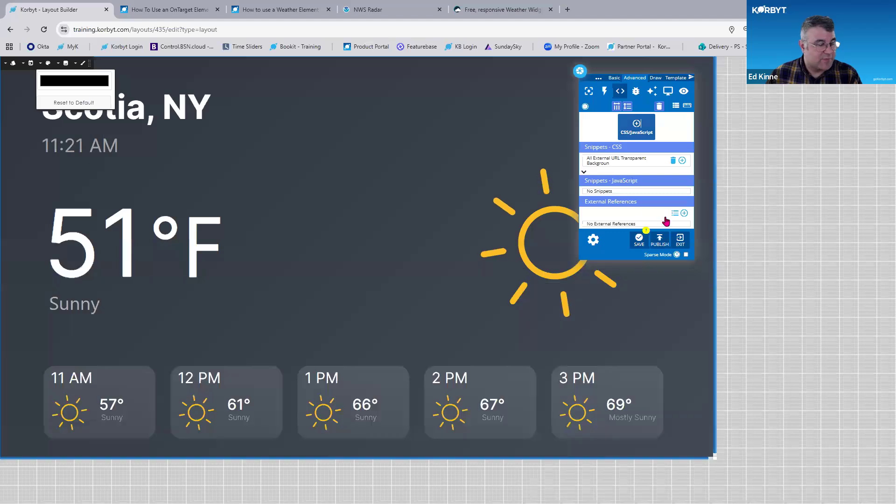
{"action": "left_click", "coordinate": [588, 92]}
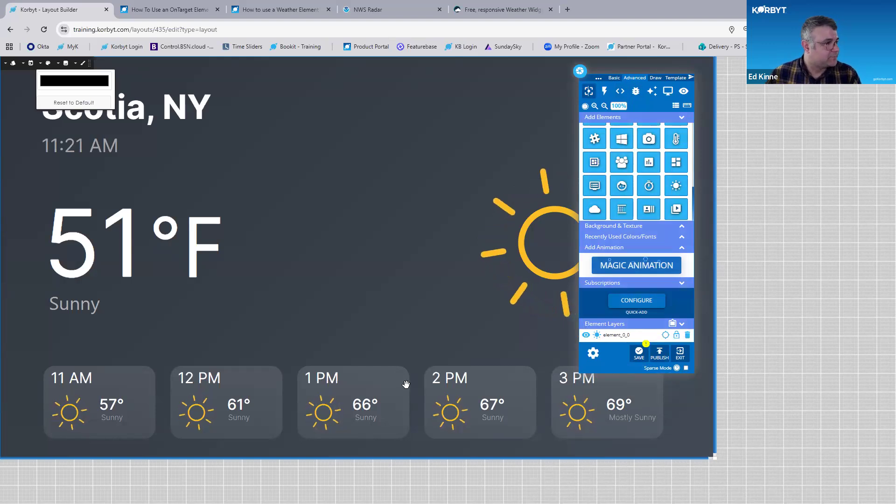
Switch the weather element to Template 1 for comparison and return it to Template 2
{"action": "left_click", "coordinate": [20, 78]}
{"action": "left_click", "coordinate": [19, 75]}
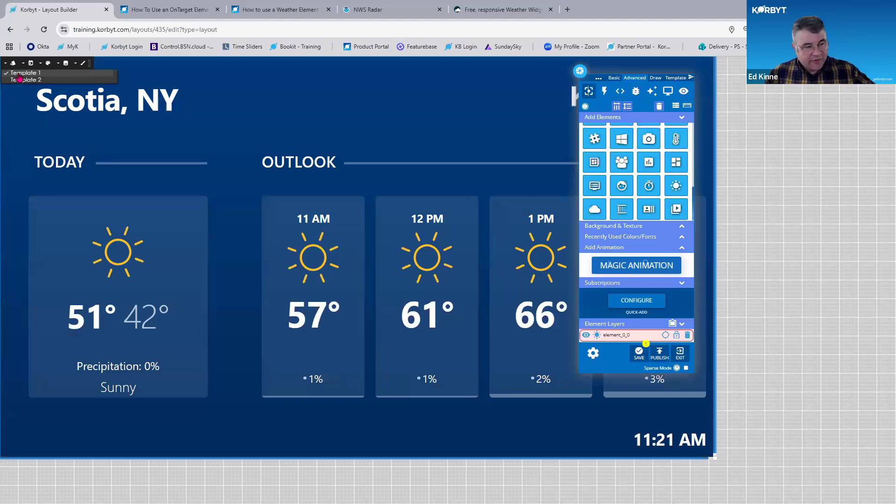
{"action": "left_click", "coordinate": [611, 77]}
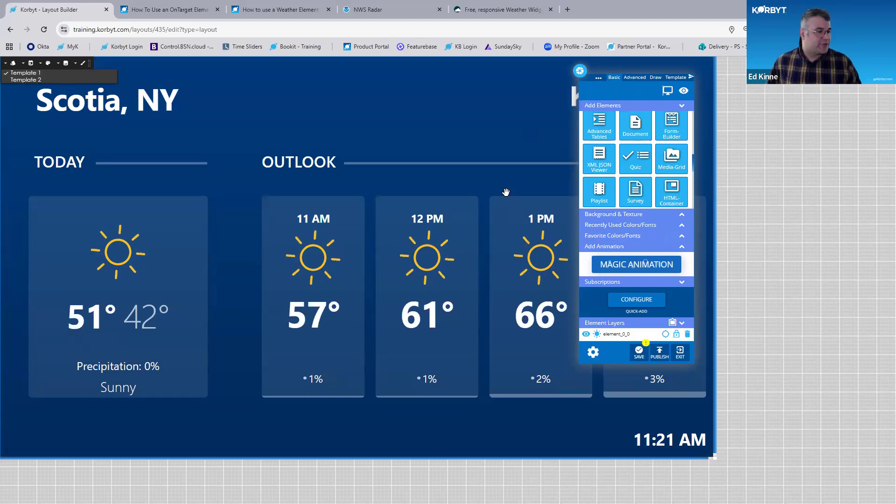
{"action": "scroll", "coordinate": [451, 240], "scroll_direction": "down", "scroll_amount": 1}
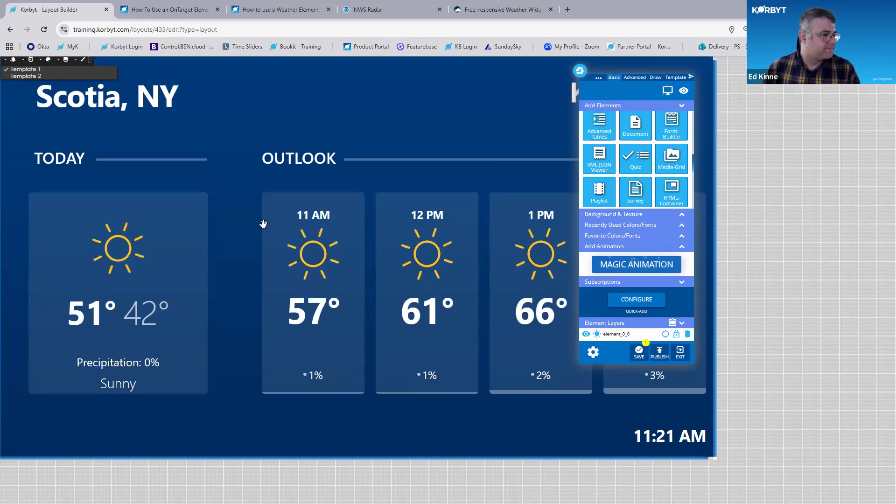
{"action": "scroll", "coordinate": [266, 210], "scroll_direction": "up", "scroll_amount": 1}
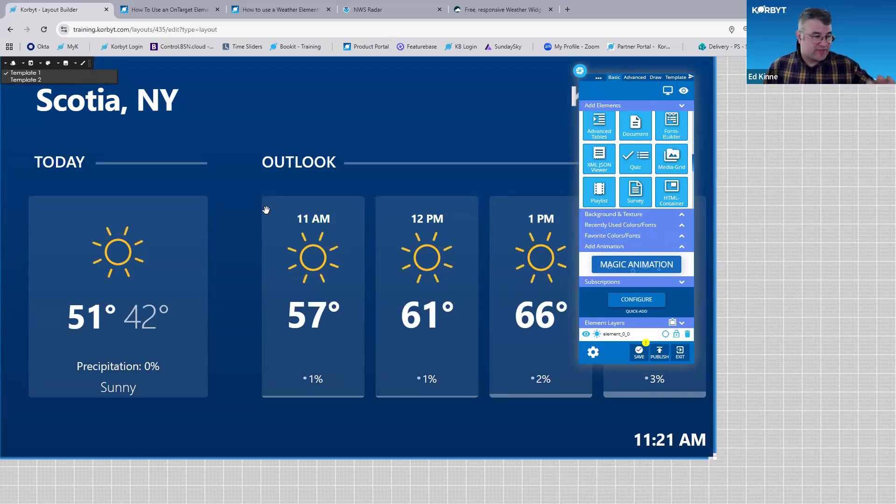
{"action": "scroll", "coordinate": [641, 187], "scroll_direction": "down", "scroll_amount": 5}
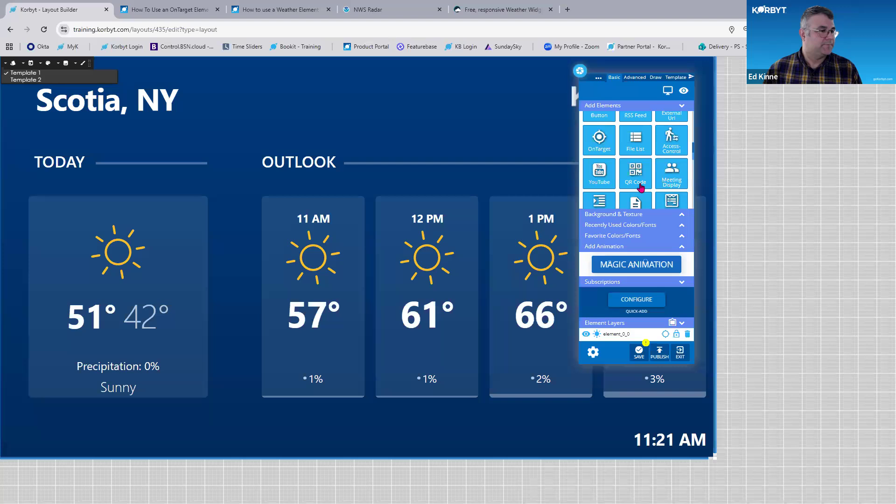
{"action": "scroll", "coordinate": [641, 187], "scroll_direction": "down", "scroll_amount": 3}
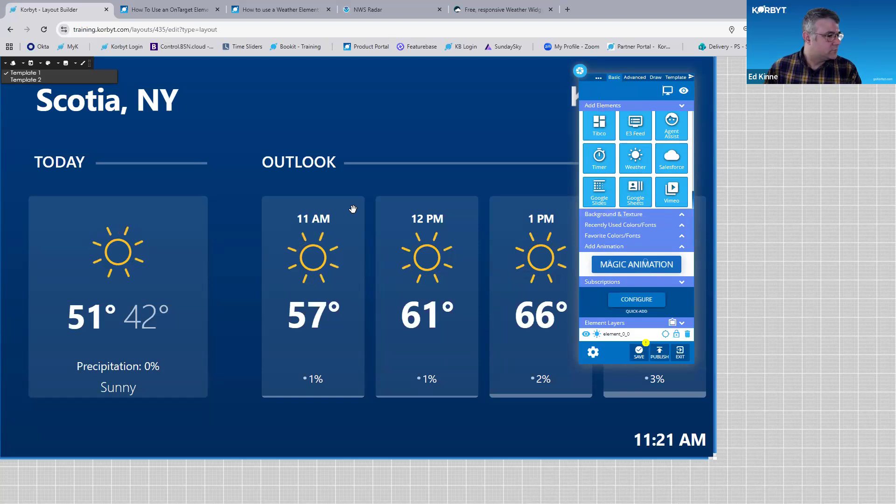
{"action": "key", "text": "ctrl+plus"}
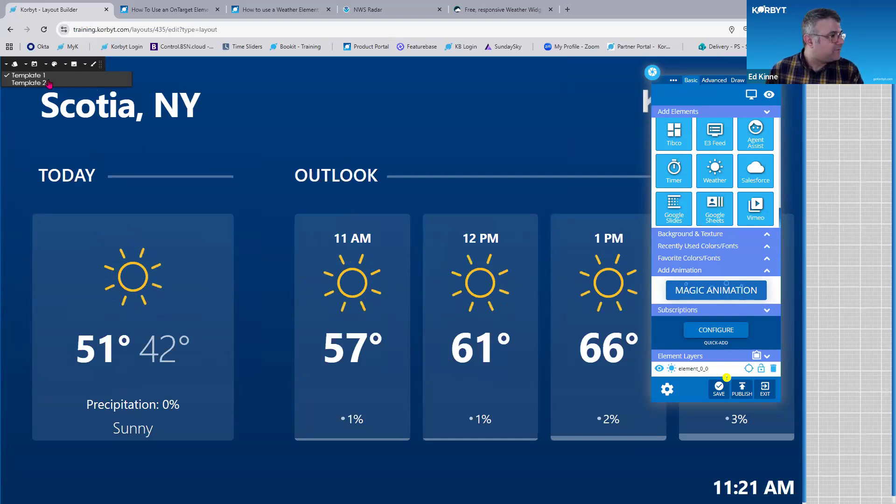
{"action": "left_click", "coordinate": [29, 83]}
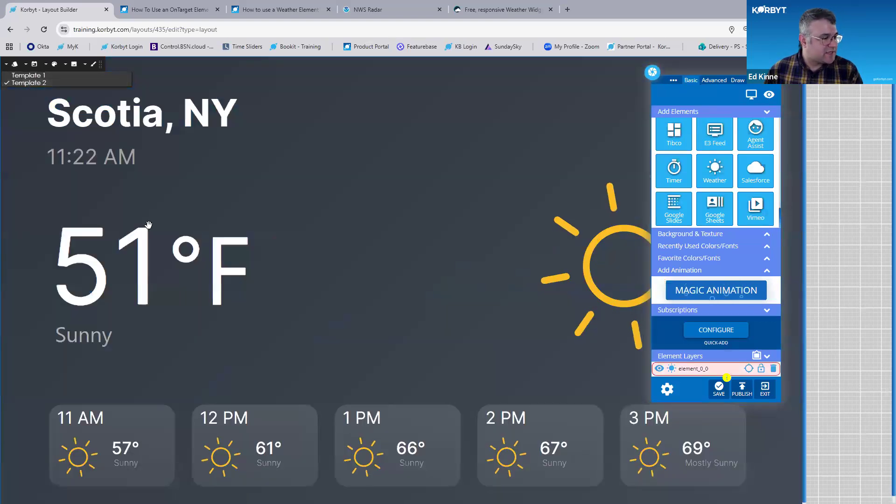
Set the weather element's forecast to Daily
{"action": "key", "text": "ctrl+minus"}
{"action": "key", "text": "ctrl+minus"}
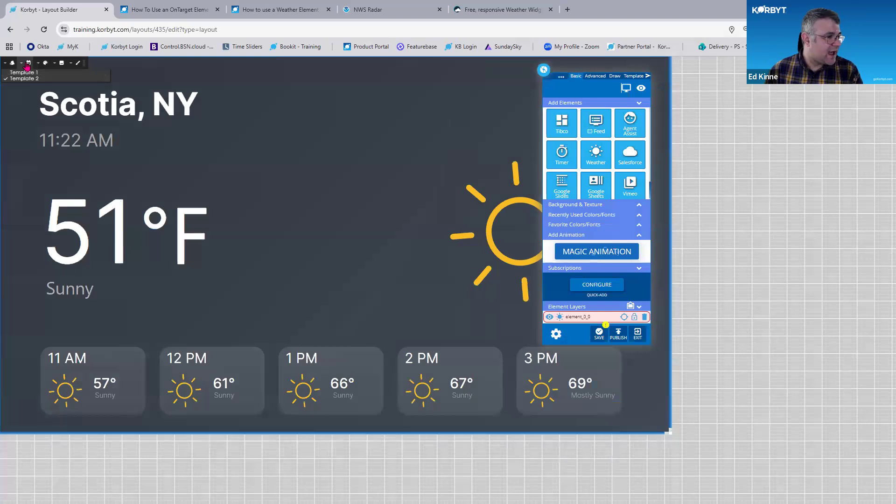
{"action": "left_click", "coordinate": [33, 78]}
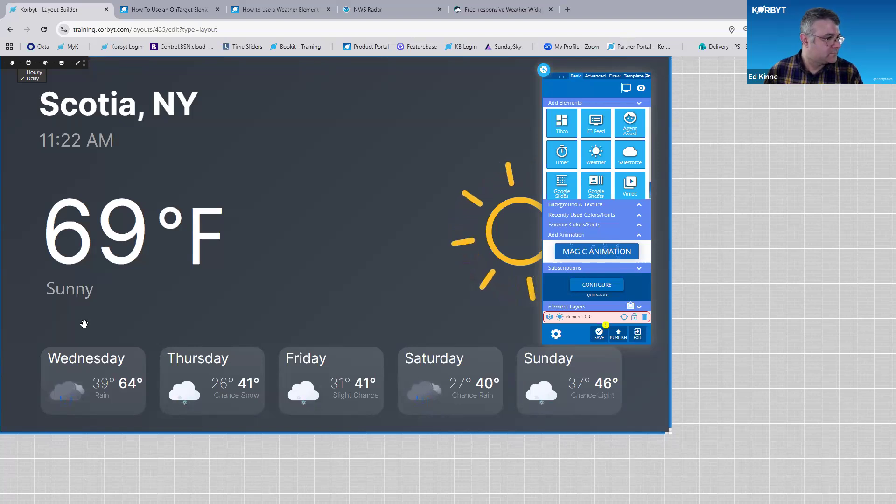
Delete the weather element from the layout, confirming the deletion
{"action": "left_click", "coordinate": [645, 319]}
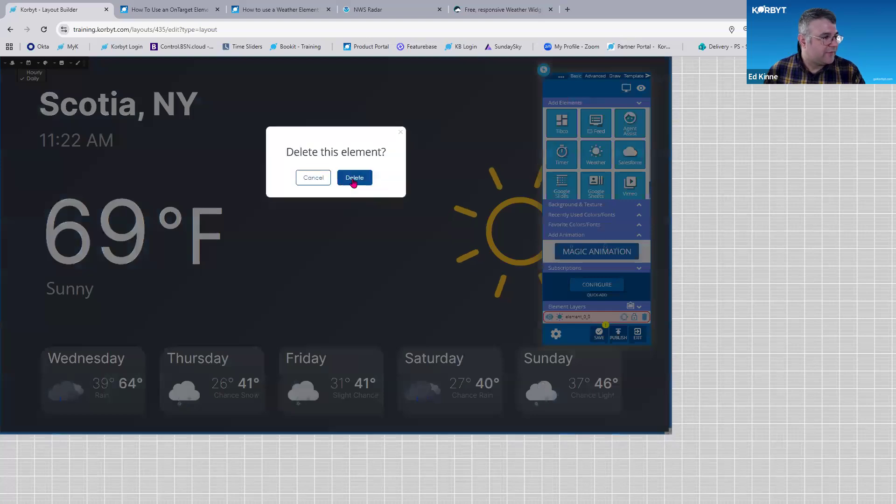
{"action": "left_click", "coordinate": [354, 182]}
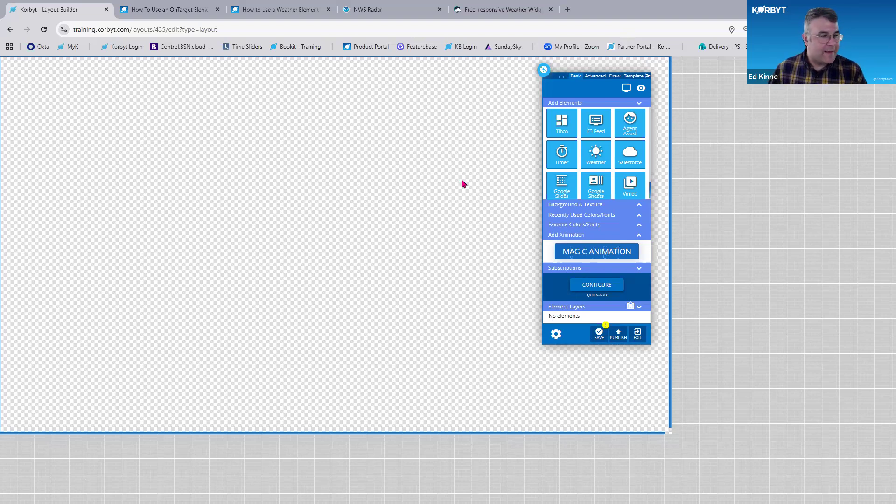
Add an External Url element to the canvas and size it to about half the layout
{"action": "scroll", "coordinate": [602, 143], "scroll_direction": "down", "scroll_amount": 1}
{"action": "scroll", "coordinate": [636, 176], "scroll_direction": "down", "scroll_amount": 5}
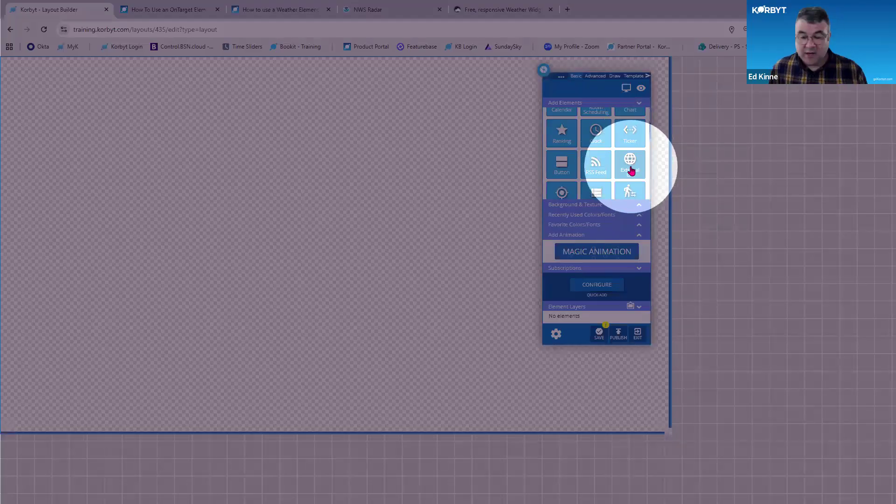
{"action": "left_click_drag", "start_coordinate": [631, 170], "coordinate": [42, 110]}
{"action": "left_click_drag", "start_coordinate": [273, 258], "coordinate": [359, 325]}
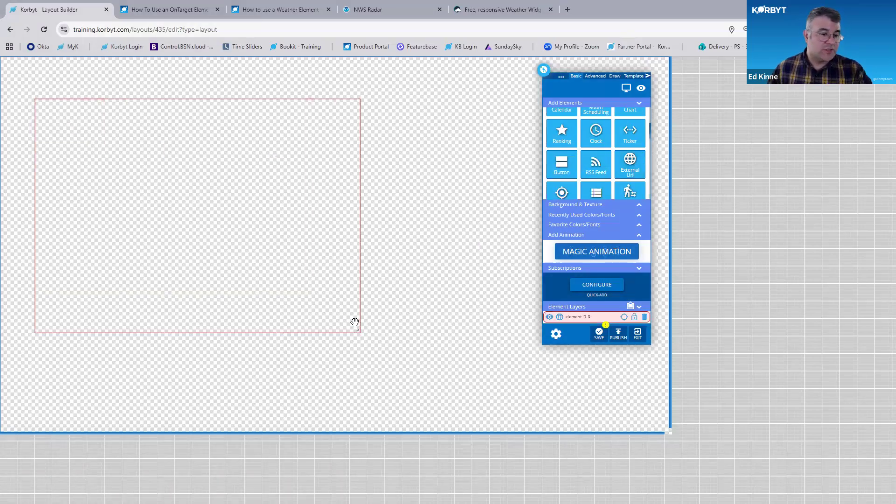
Copy the NWS Radar page's address from its browser tab and return to the layout builder
{"action": "left_click", "coordinate": [380, 19]}
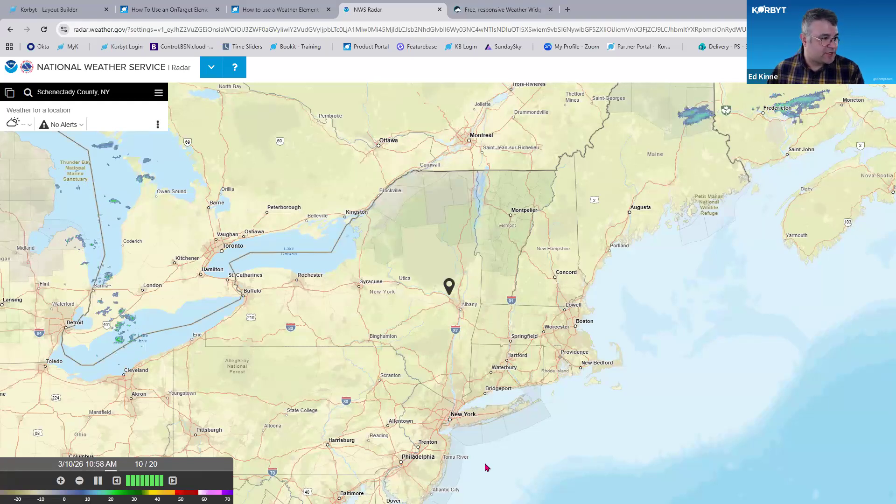
{"action": "left_click", "coordinate": [288, 31]}
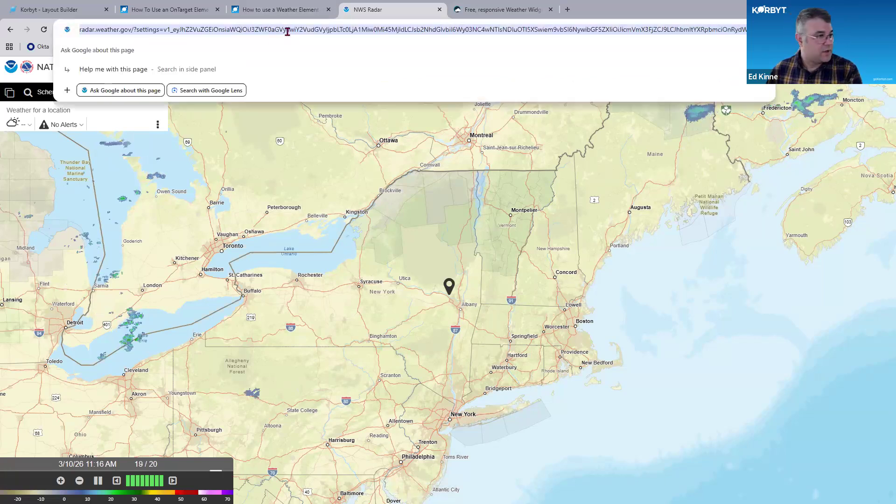
{"action": "left_click", "coordinate": [60, 10]}
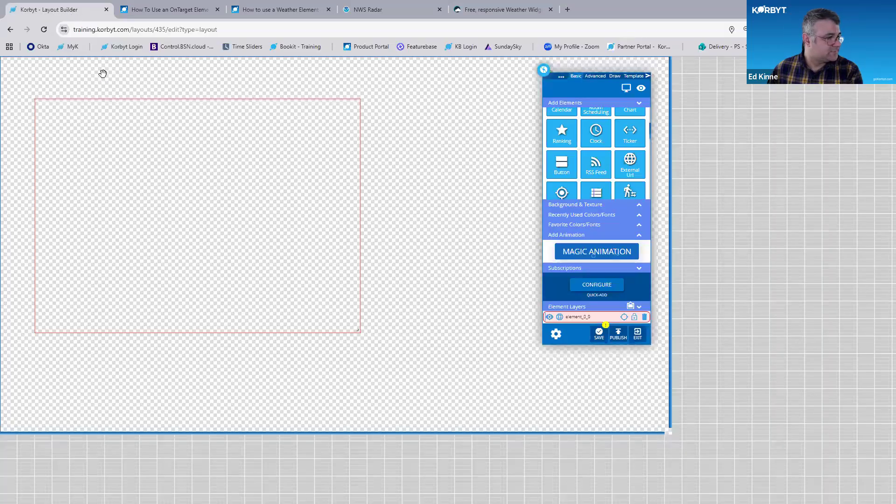
Paste the NWS Radar address as the External Url element's URL and apply it
{"action": "left_click", "coordinate": [354, 105]}
{"action": "left_click", "coordinate": [353, 121]}
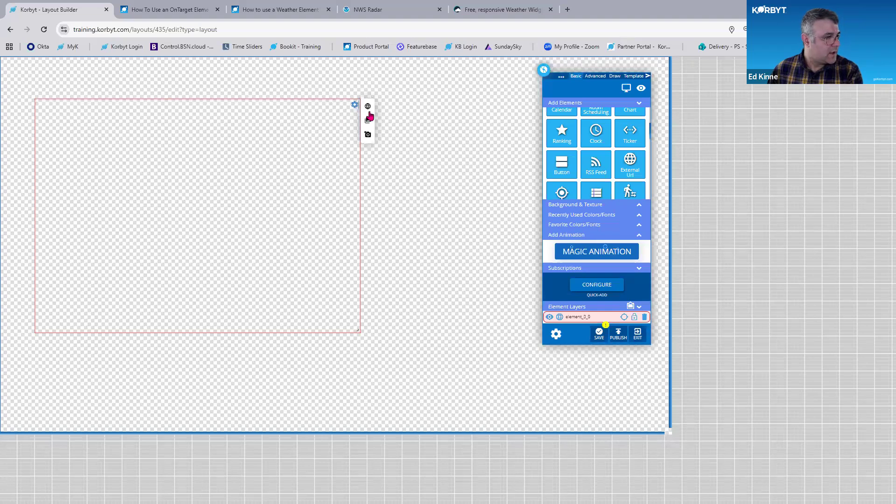
{"action": "left_click", "coordinate": [420, 140]}
{"action": "key", "text": "ctrl+v"}
{"action": "left_click", "coordinate": [523, 148]}
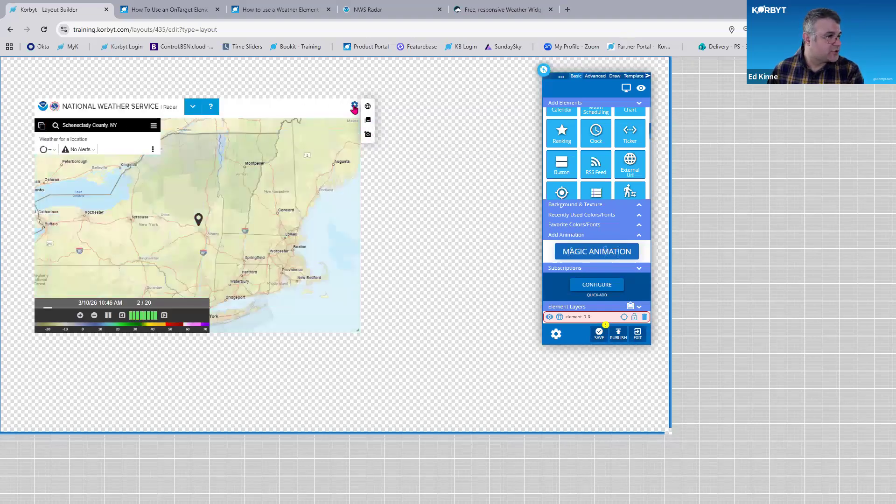
Expand the radar External Url element to fill the whole layout
{"action": "left_click", "coordinate": [353, 107]}
{"action": "left_click", "coordinate": [348, 134]}
{"action": "left_click", "coordinate": [8, 113]}
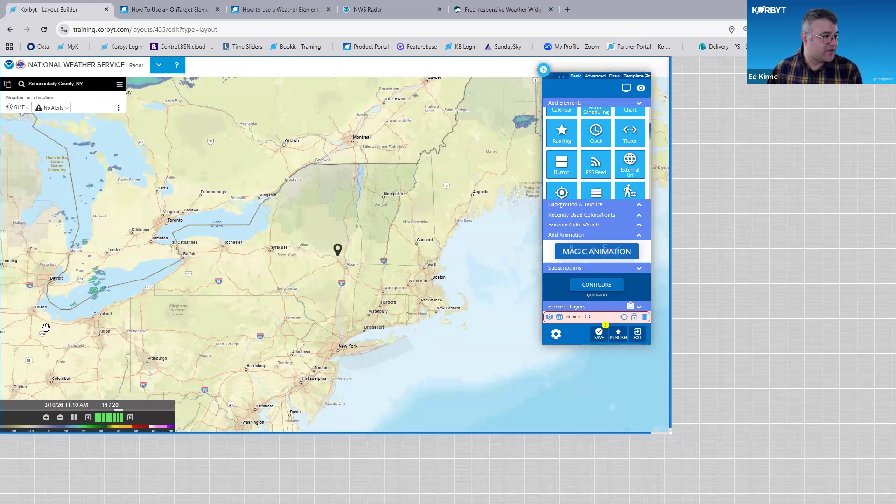
{"action": "key", "text": "ctrl"}
{"action": "key", "text": "ctrl"}
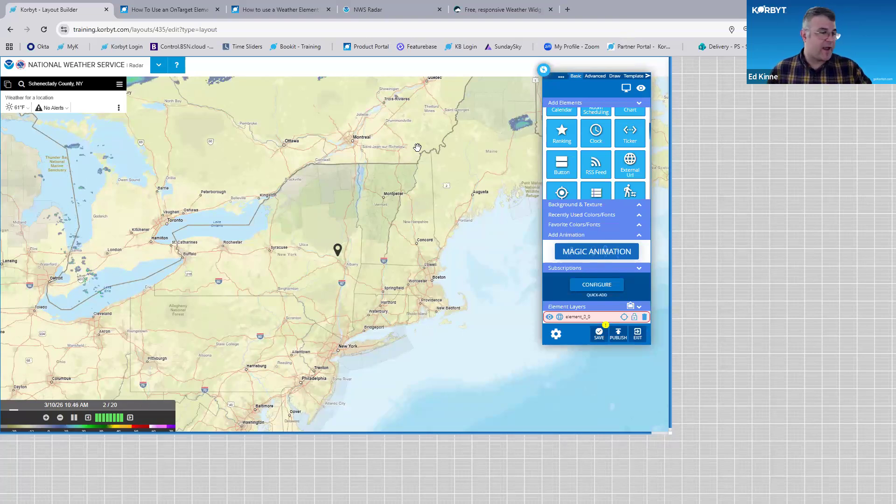
Add a second External Url element over the radar map
{"action": "scroll", "coordinate": [622, 177], "scroll_direction": "down", "scroll_amount": 2}
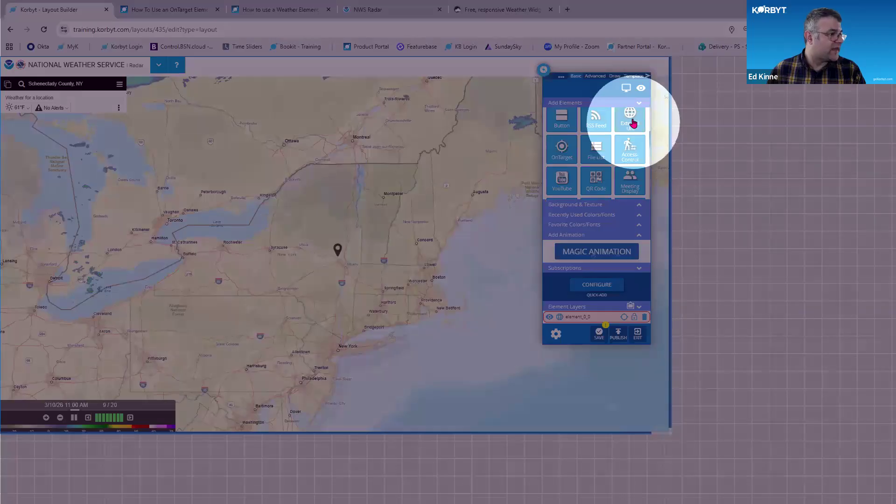
{"action": "left_click", "coordinate": [633, 122]}
{"action": "mouse_move", "coordinate": [95, 144]}
{"action": "left_mouse_down"}
{"action": "mouse_move", "coordinate": [266, 268]}
{"action": "mouse_move", "coordinate": [456, 378]}
{"action": "left_mouse_up"}
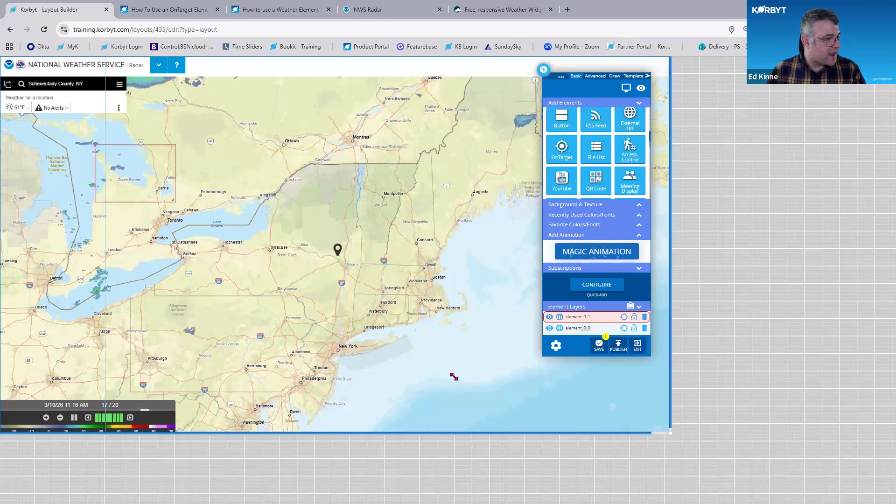
Open weather.com in a new browser tab, allowing location access and dismissing the sign-in prompt
{"action": "left_click", "coordinate": [568, 10]}
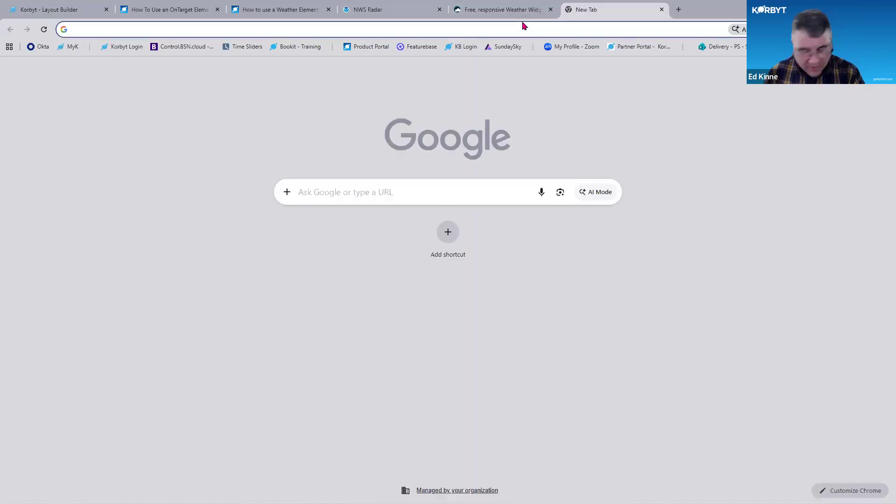
{"action": "type", "text": "weather.com"}
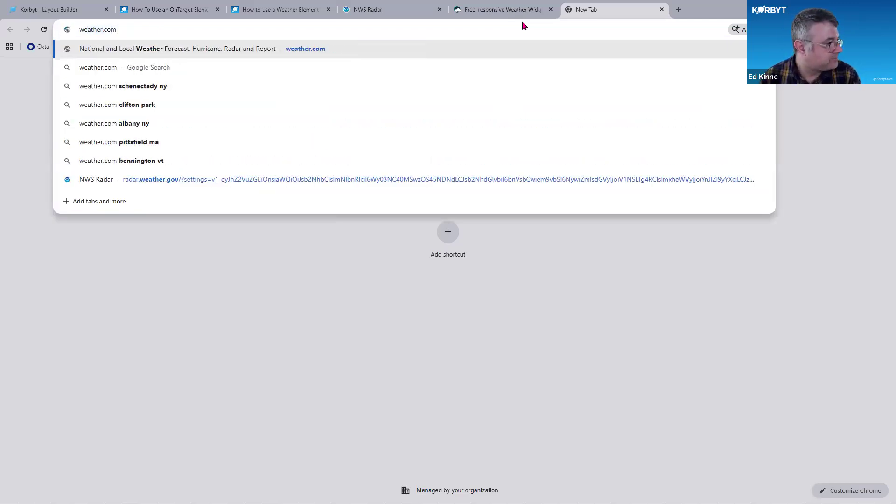
{"action": "key", "text": "Return"}
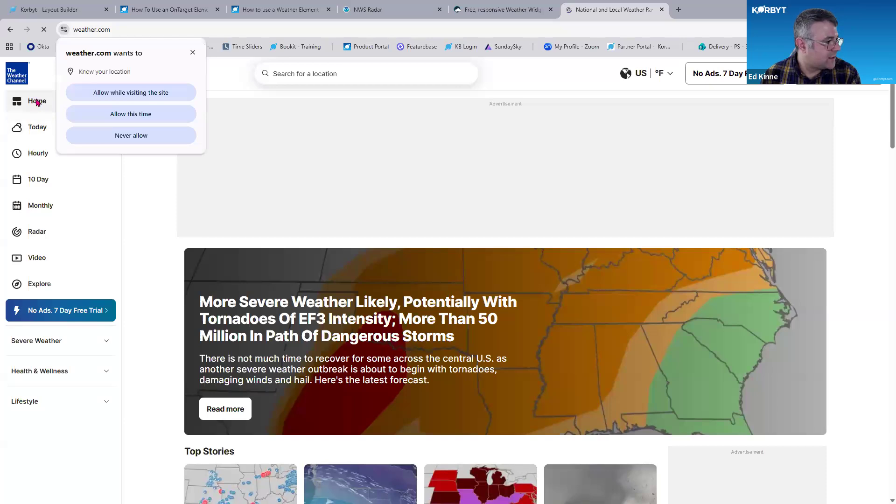
{"action": "left_click", "coordinate": [139, 99]}
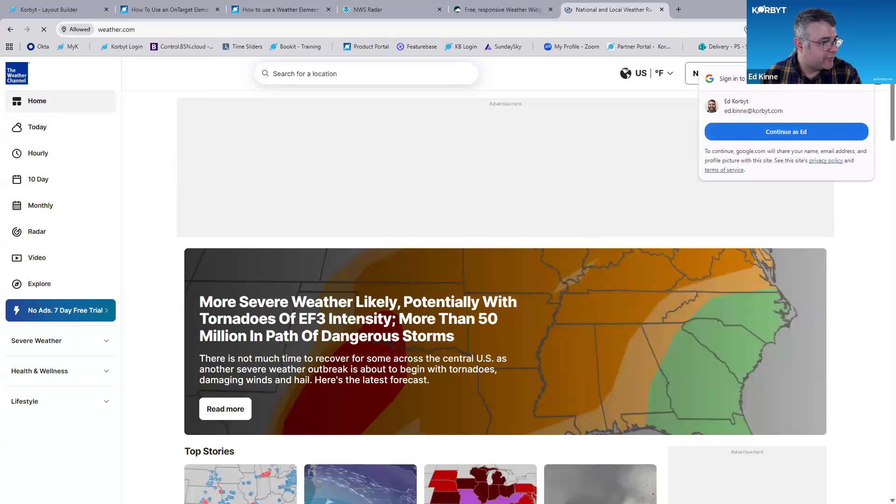
{"action": "left_click", "coordinate": [863, 78]}
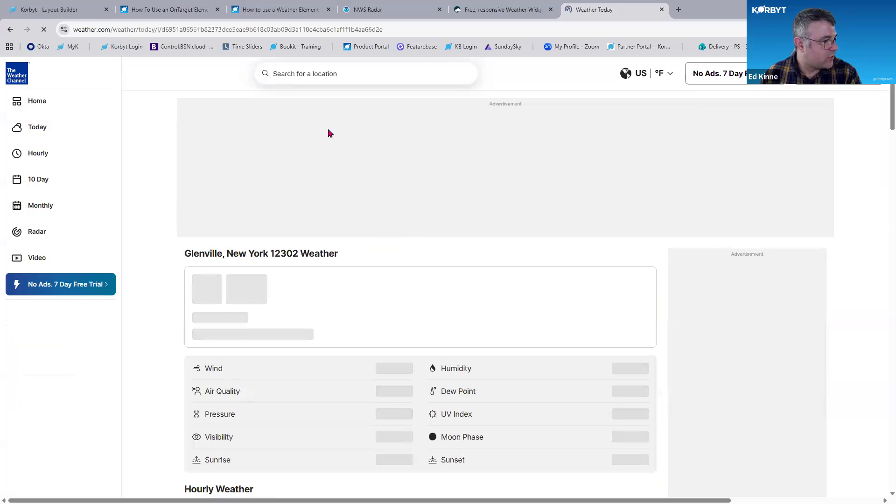
Copy the weather.com page address and paste it as the second External Url element's URL, applying it
{"action": "left_click", "coordinate": [195, 29]}
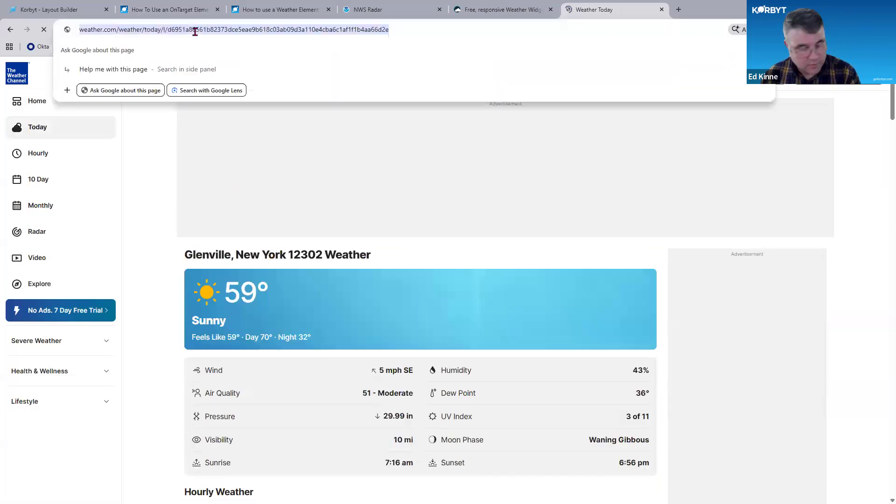
{"action": "left_click", "coordinate": [29, 11]}
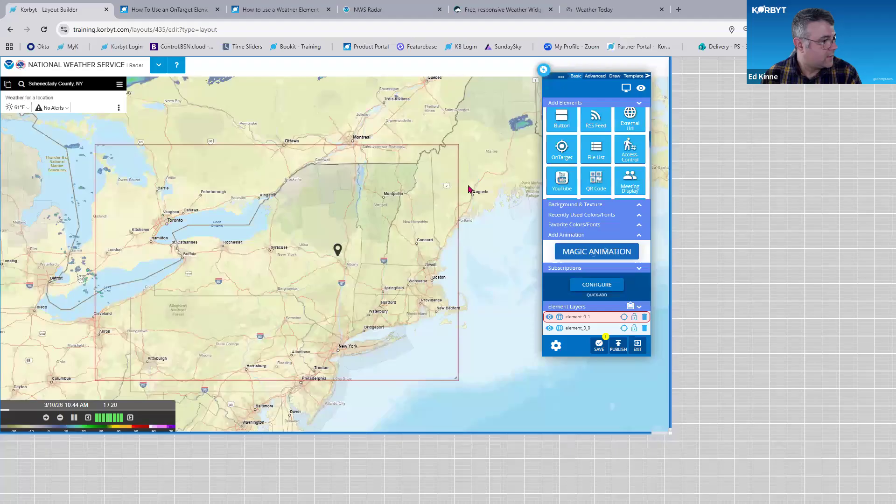
{"action": "left_click", "coordinate": [453, 150]}
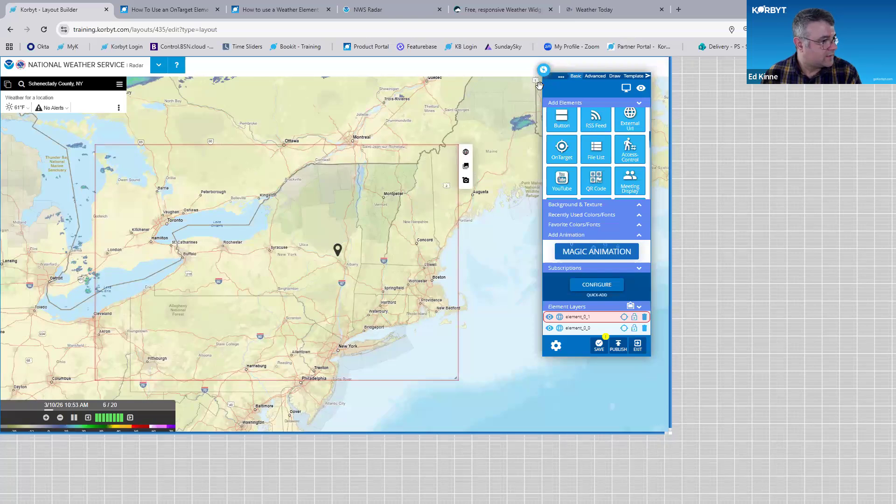
{"action": "left_click", "coordinate": [513, 184]}
{"action": "key", "text": "ctrl+v"}
{"action": "left_click_drag", "start_coordinate": [544, 77], "coordinate": [6, 104]}
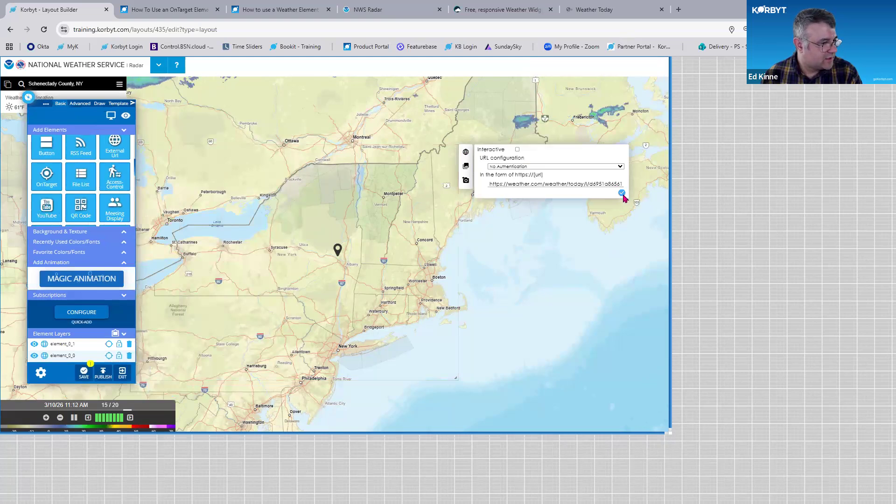
{"action": "left_click", "coordinate": [622, 193]}
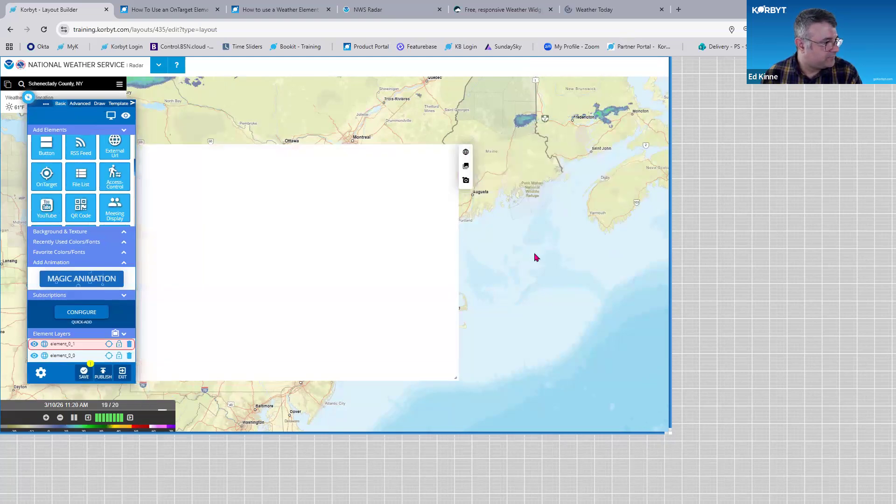
Expand the weather.com External Url element to fill the whole layout
{"action": "key", "text": "ctrl+plus"}
{"action": "key", "text": "ctrl+plus"}
{"action": "left_click", "coordinate": [559, 171]}
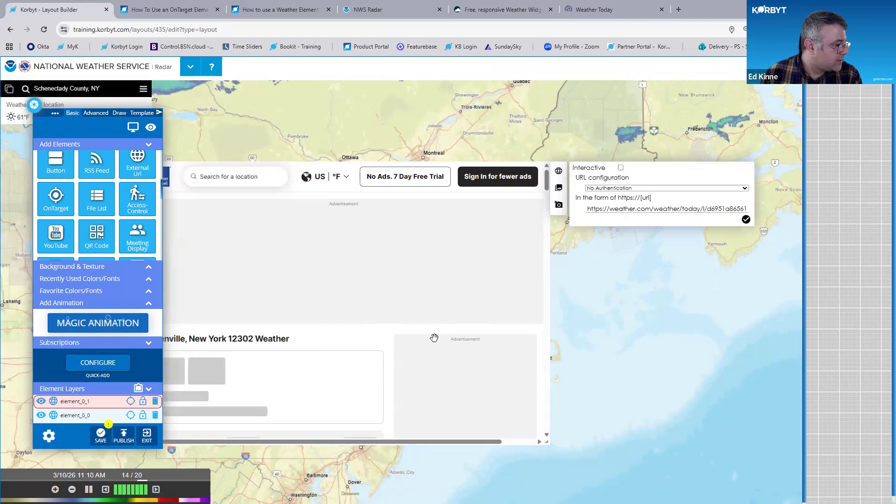
{"action": "scroll", "coordinate": [255, 340], "scroll_direction": "down", "scroll_amount": 2}
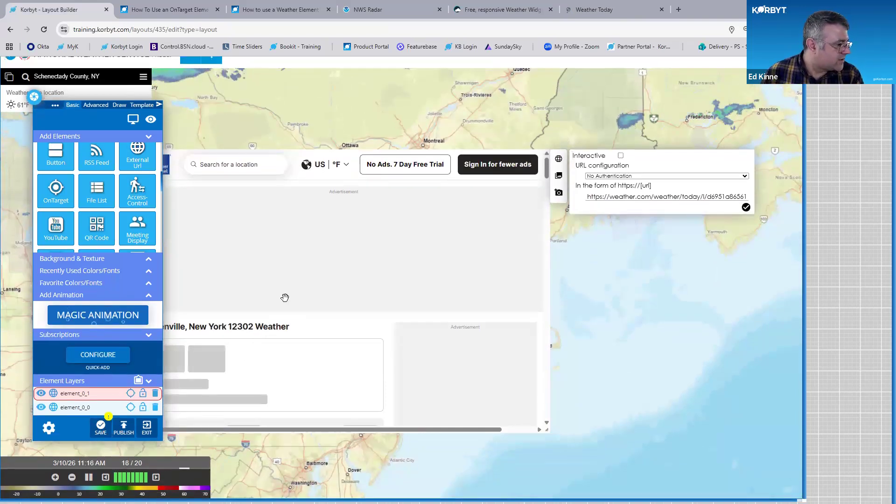
{"action": "key", "text": "ctrl"}
{"action": "key", "text": "ctrl"}
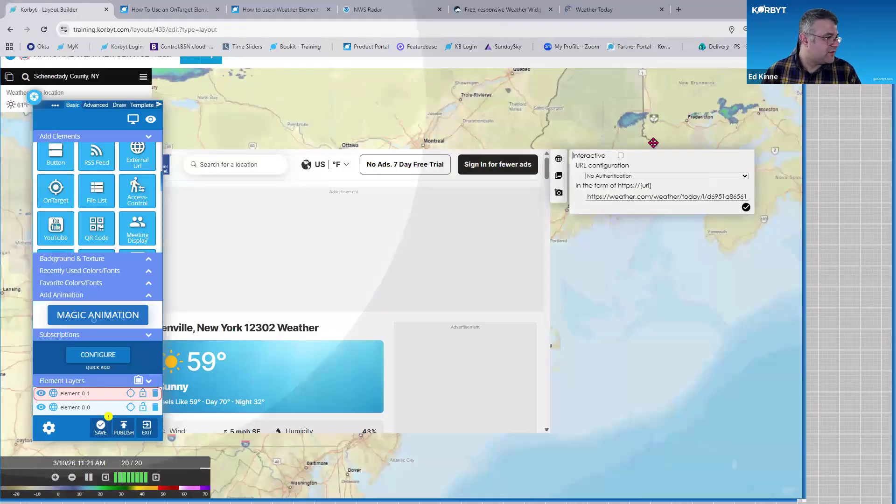
{"action": "left_click_drag", "start_coordinate": [654, 142], "coordinate": [653, 140]}
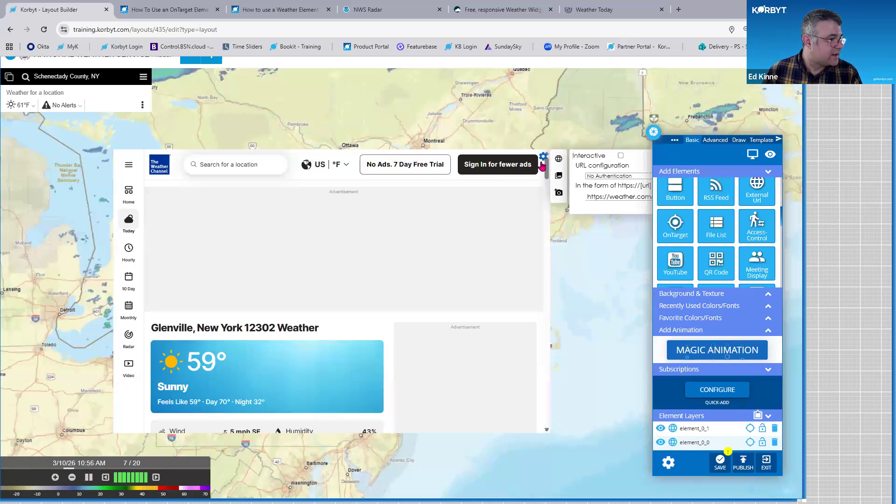
{"action": "left_click", "coordinate": [543, 158]}
{"action": "left_click", "coordinate": [527, 190]}
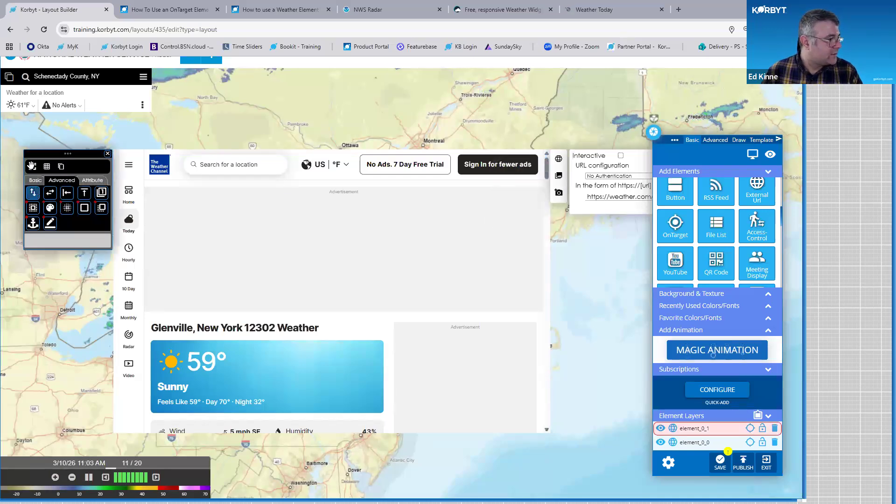
{"action": "left_click", "coordinate": [32, 167]}
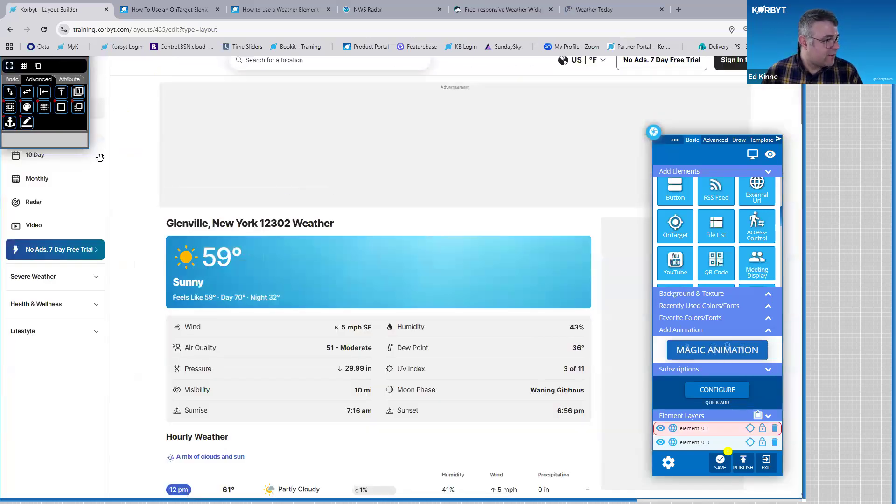
Delete the weather.com External Url element
{"action": "scroll", "coordinate": [100, 158], "scroll_direction": "down", "scroll_amount": 3}
{"action": "key", "text": "ctrl"}
{"action": "key", "text": "ctrl"}
{"action": "scroll", "coordinate": [176, 201], "scroll_direction": "up", "scroll_amount": 4}
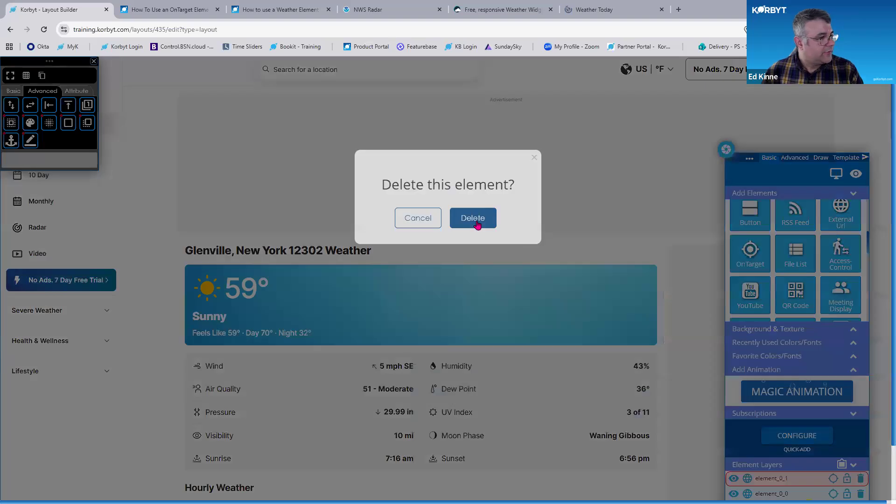
{"action": "left_click", "coordinate": [477, 223]}
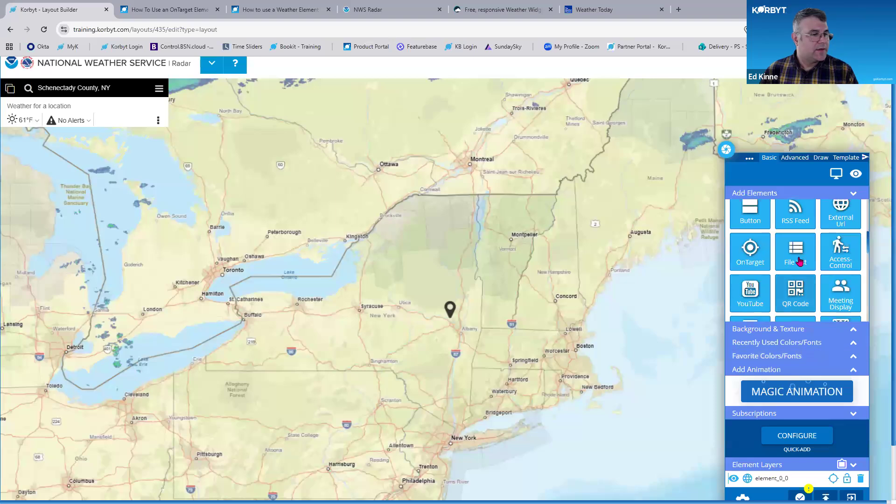
Scroll through the available layout elements, then switch to the WeatherWidget.io tab
{"action": "scroll", "coordinate": [799, 263], "scroll_direction": "down", "scroll_amount": 2}
{"action": "scroll", "coordinate": [817, 252], "scroll_direction": "down", "scroll_amount": 5}
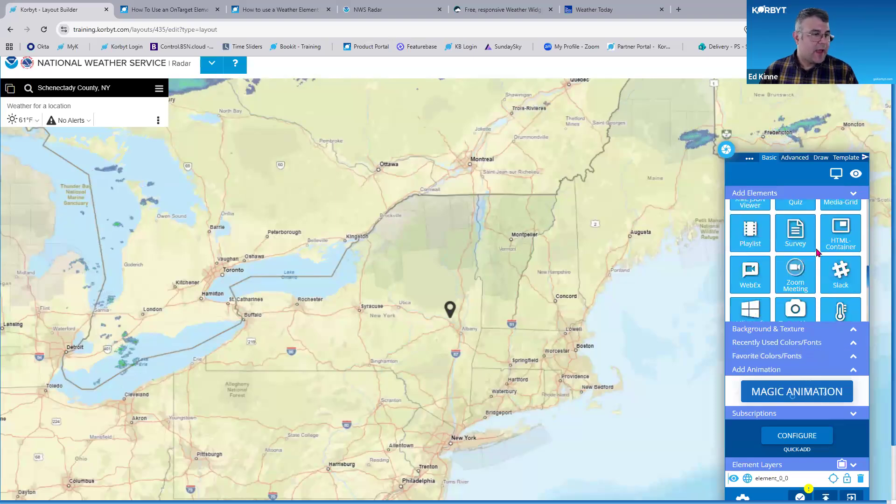
{"action": "scroll", "coordinate": [816, 252], "scroll_direction": "up", "scroll_amount": 5}
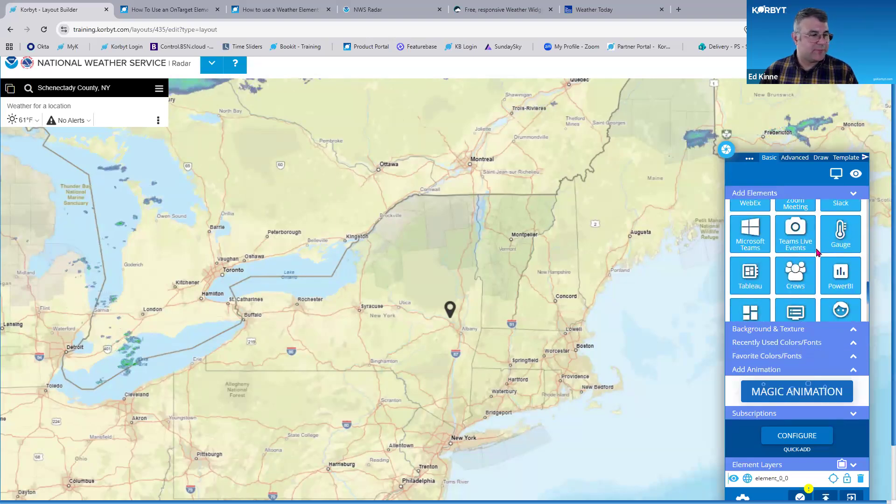
{"action": "scroll", "coordinate": [817, 252], "scroll_direction": "down", "scroll_amount": 3}
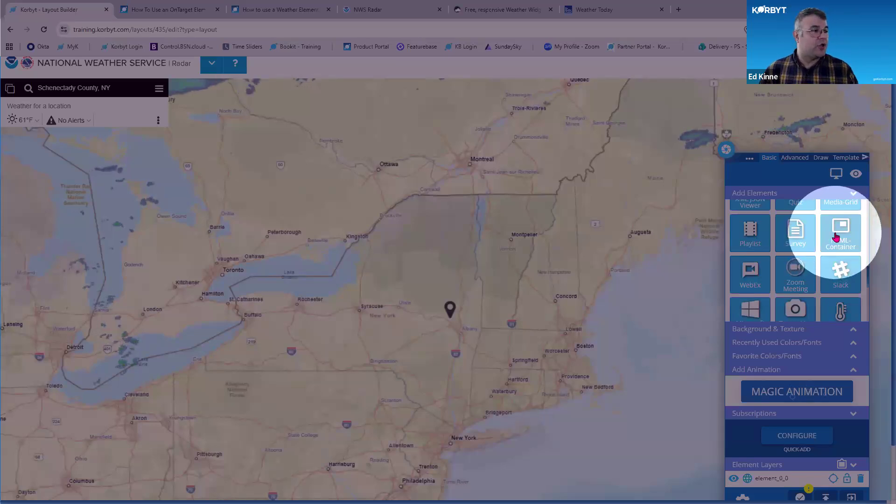
{"action": "left_click", "coordinate": [485, 10]}
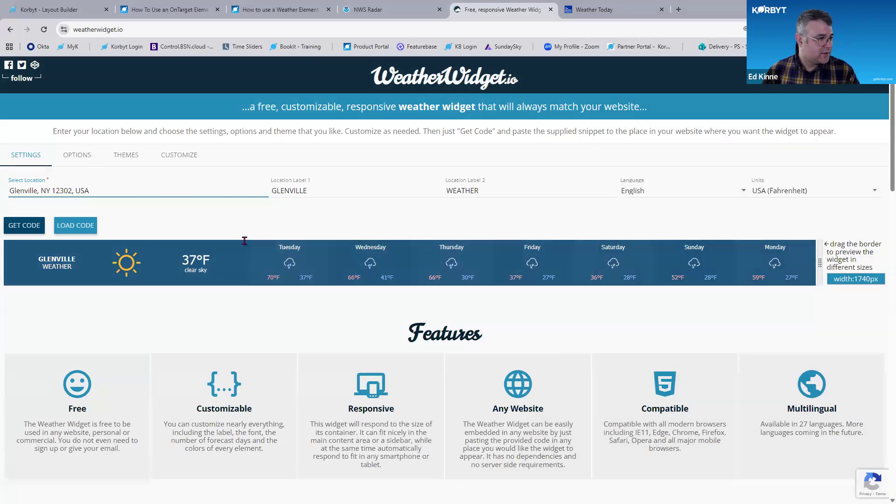
Set the weather widget's Location Label 1 to Scotio
{"action": "scroll", "coordinate": [296, 200], "scroll_direction": "up", "scroll_amount": 3}
{"action": "scroll", "coordinate": [309, 179], "scroll_direction": "down", "scroll_amount": 2}
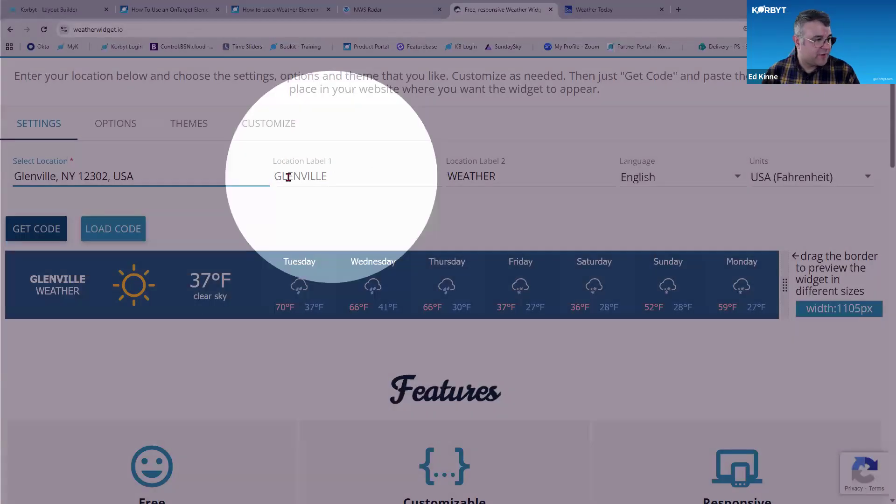
{"action": "double_click", "coordinate": [288, 177]}
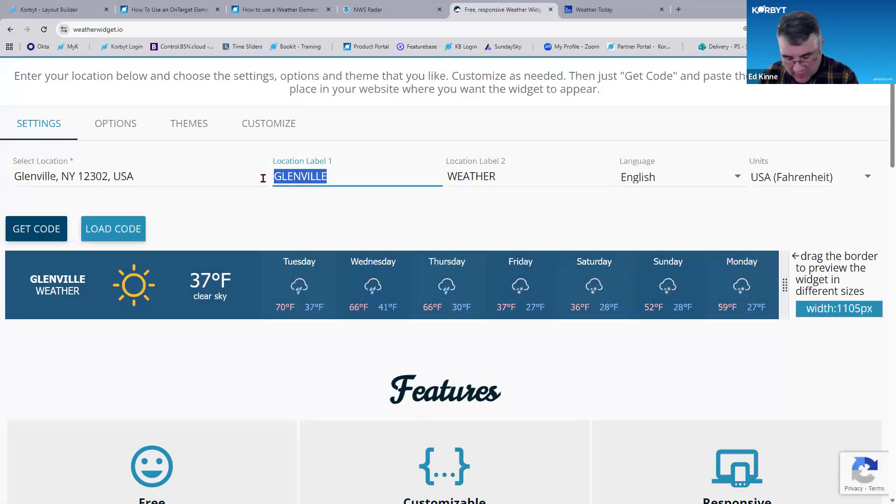
{"action": "type", "text": "Scotio"}
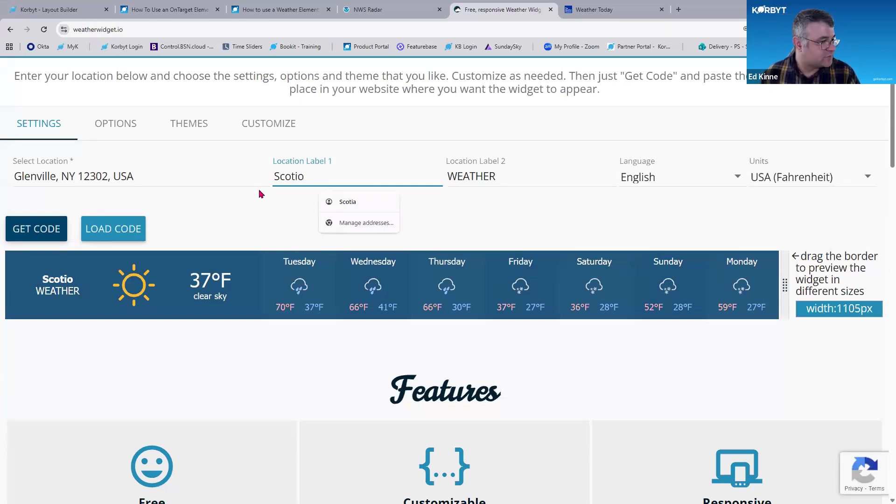
{"action": "left_click", "coordinate": [287, 196]}
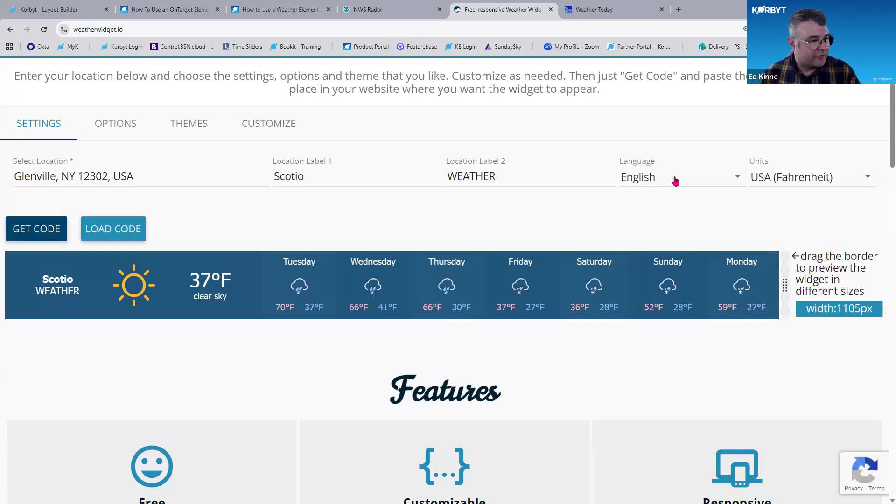
Set the widget's Forecast Days option to 5
{"action": "key", "text": "ctrl+minus"}
{"action": "key", "text": "ctrl+minus"}
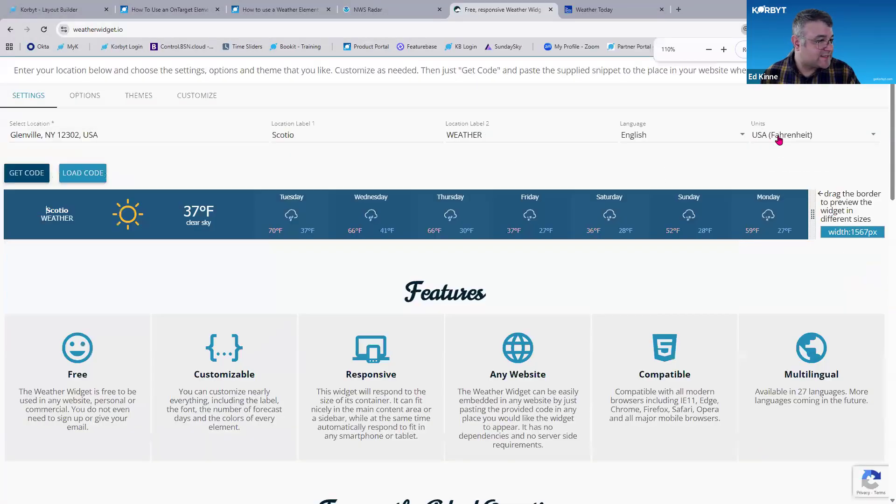
{"action": "key", "text": "ctrl+plus"}
{"action": "left_click", "coordinate": [93, 113]}
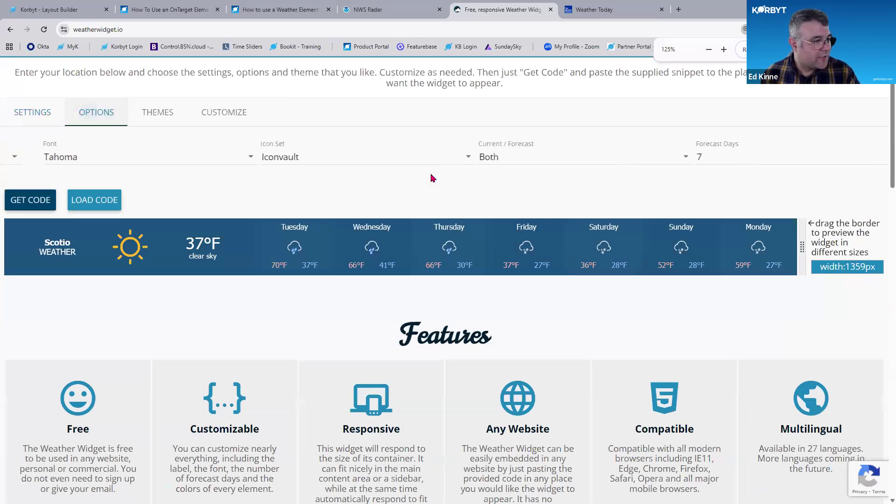
{"action": "left_click", "coordinate": [688, 159]}
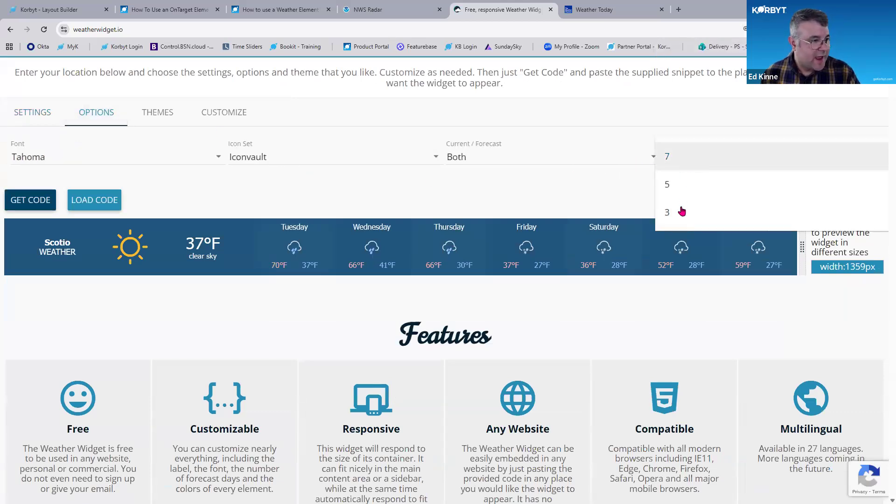
{"action": "left_click", "coordinate": [682, 212]}
{"action": "left_click", "coordinate": [700, 234]}
{"action": "left_click", "coordinate": [698, 210]}
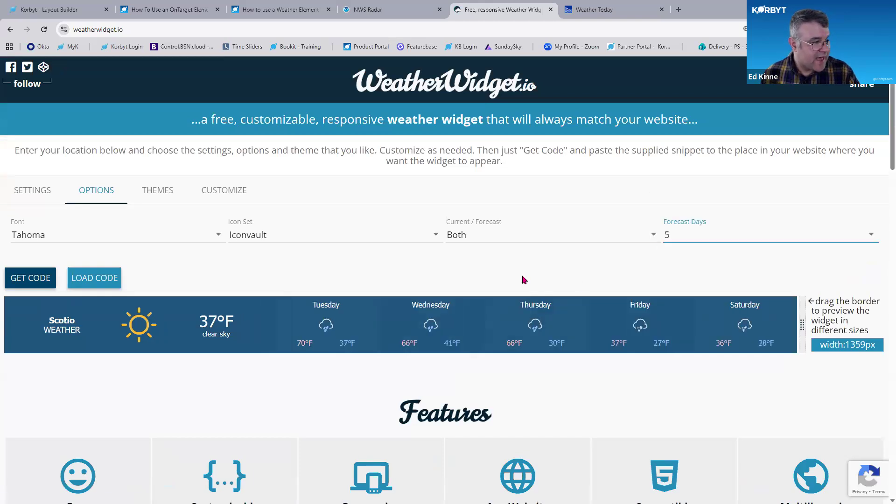
Set the widget's Icon Set to Climacons Animated and its font to Roboto Slab
{"action": "left_click", "coordinate": [517, 237]}
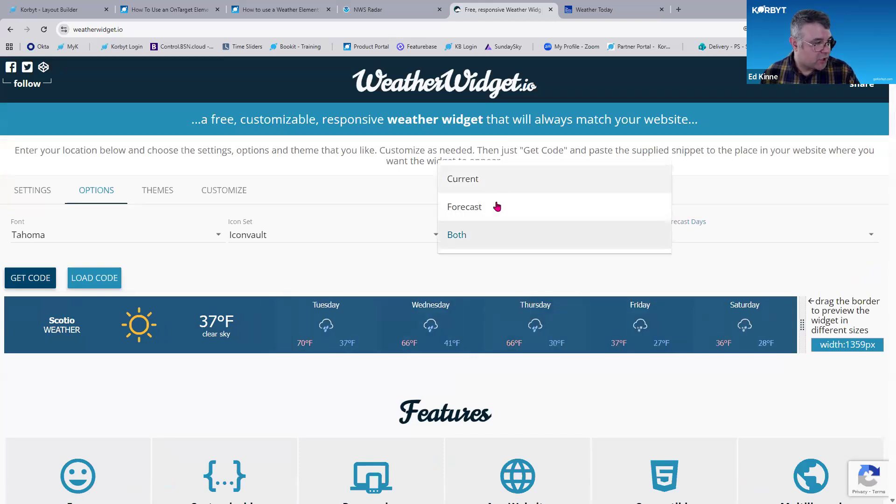
{"action": "left_click", "coordinate": [367, 274]}
{"action": "left_click", "coordinate": [280, 236]}
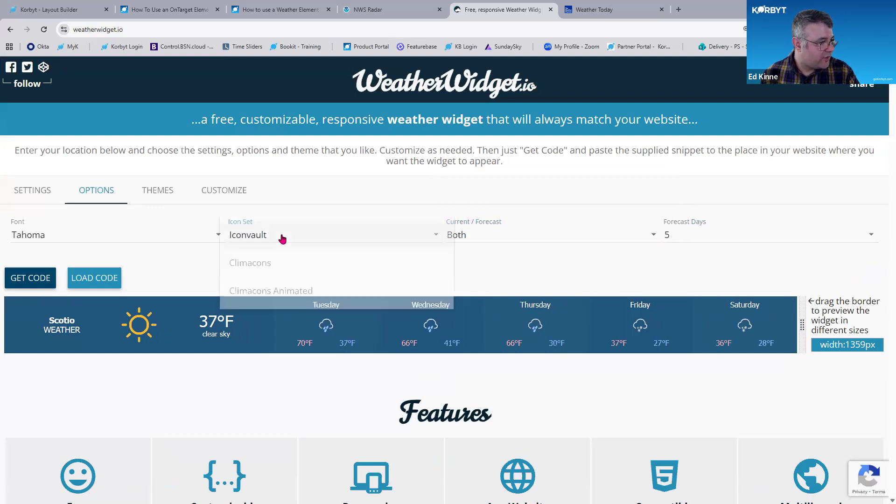
{"action": "left_click", "coordinate": [275, 274]}
{"action": "left_click", "coordinate": [287, 236]}
{"action": "left_click", "coordinate": [288, 262]}
{"action": "left_click", "coordinate": [211, 237]}
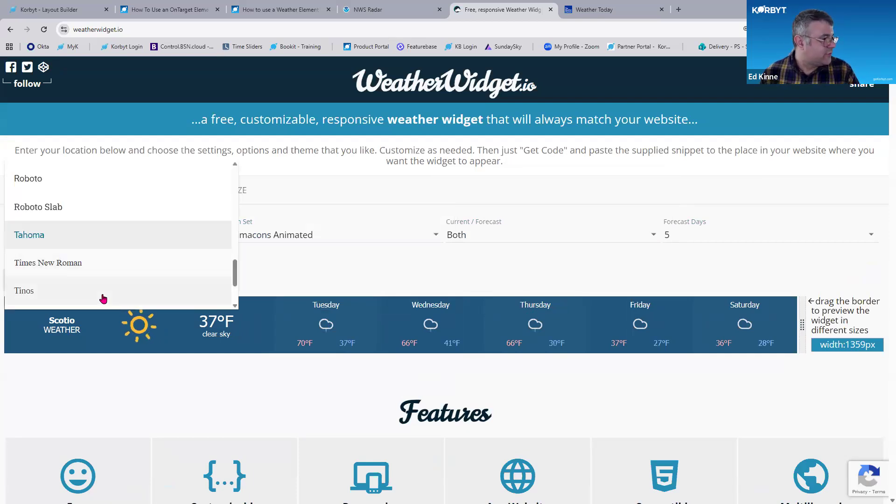
{"action": "left_click", "coordinate": [285, 312]}
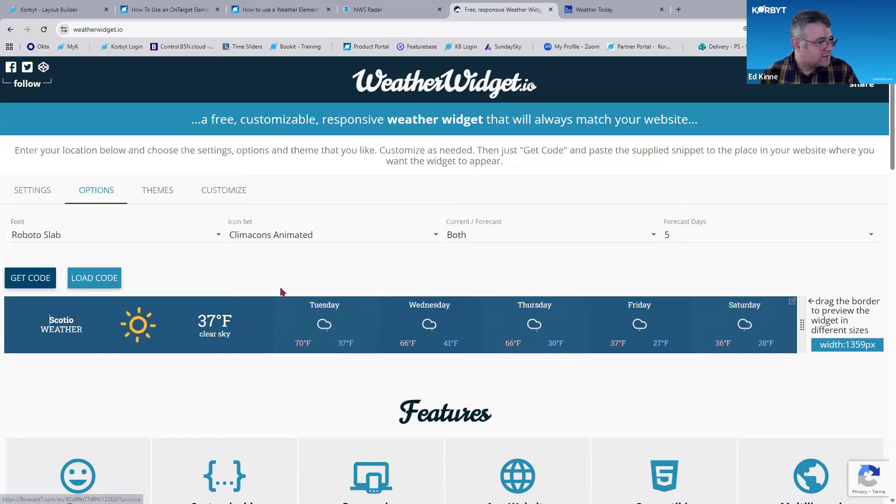
Review the Themes and Customize settings and resize the widget preview's width
{"action": "left_click", "coordinate": [160, 194]}
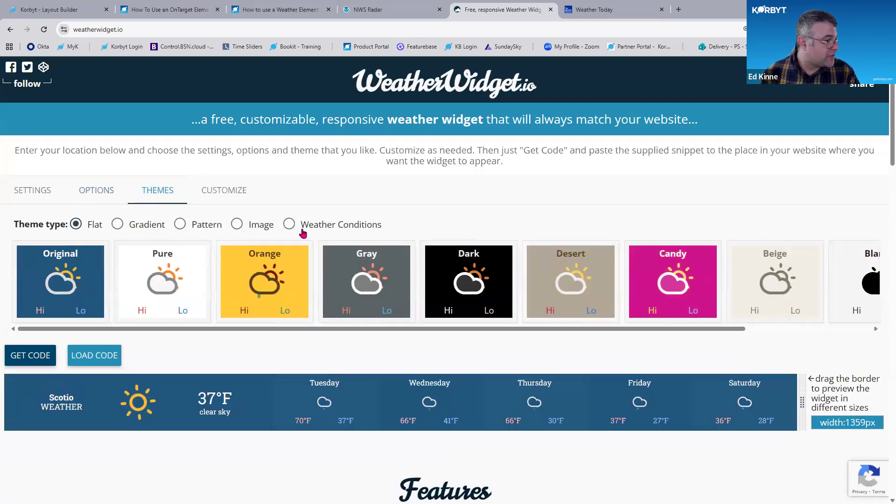
{"action": "left_click", "coordinate": [231, 195]}
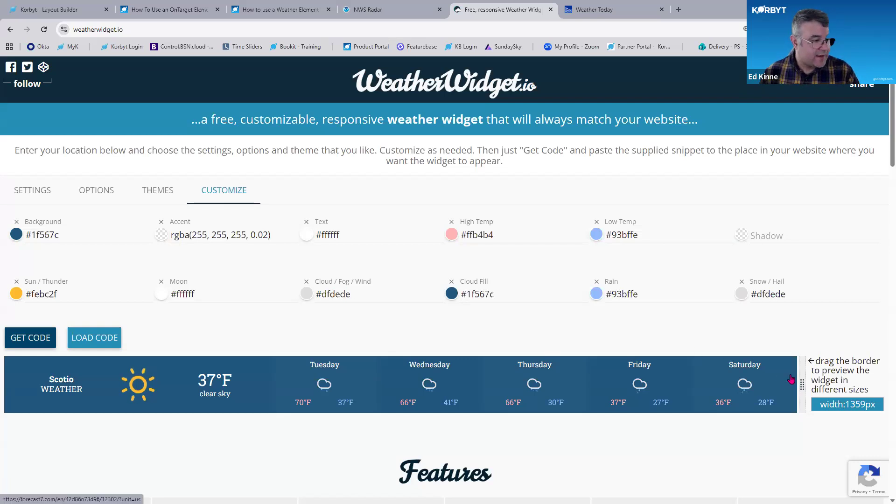
{"action": "left_click_drag", "start_coordinate": [802, 384], "coordinate": [660, 385]}
{"action": "key", "text": "ctrl+minus"}
{"action": "key", "text": "ctrl+minus"}
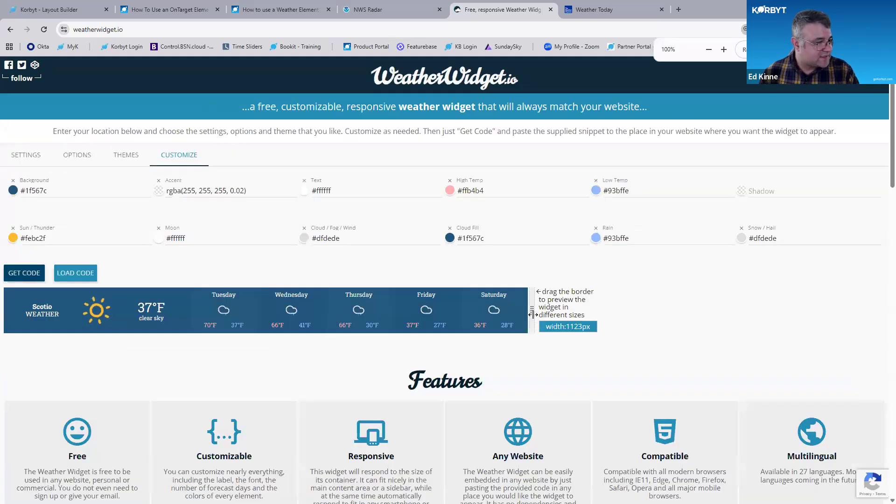
{"action": "left_click_drag", "start_coordinate": [532, 310], "coordinate": [779, 308]}
{"action": "key", "text": "ctrl+minus"}
{"action": "left_click_drag", "start_coordinate": [707, 284], "coordinate": [814, 282]}
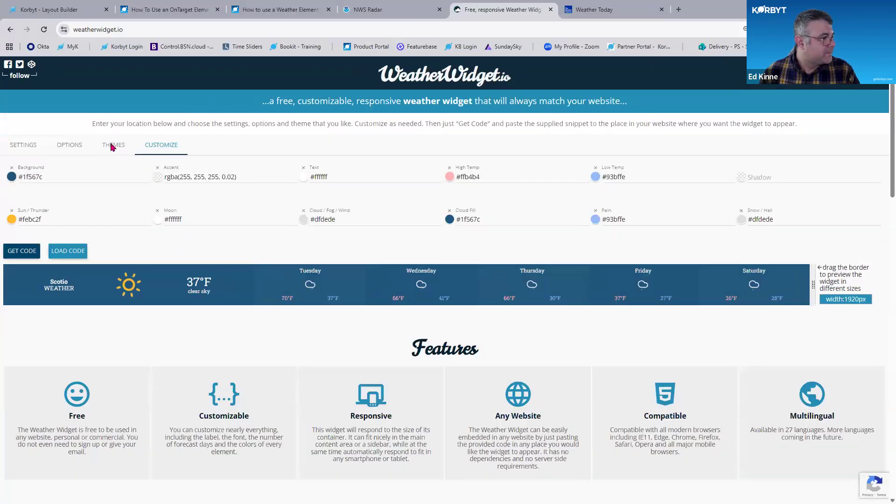
Apply the Pure theme to the widget
{"action": "left_click", "coordinate": [112, 146]}
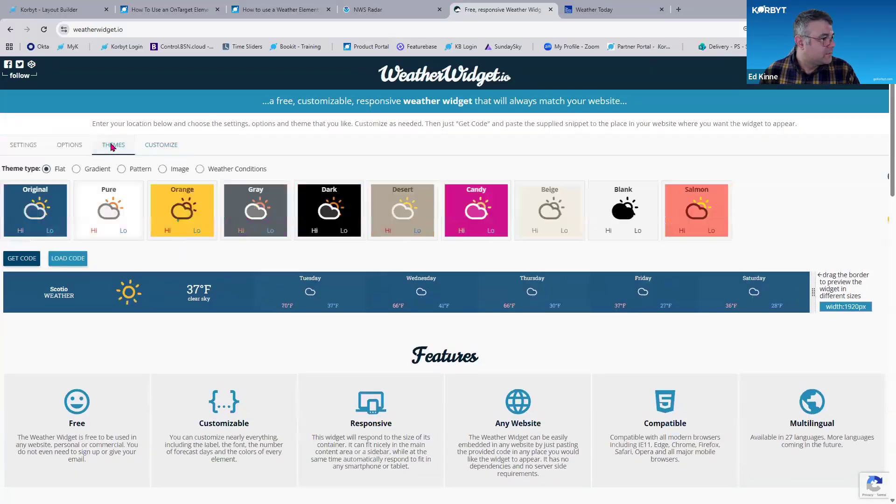
{"action": "left_click", "coordinate": [113, 210]}
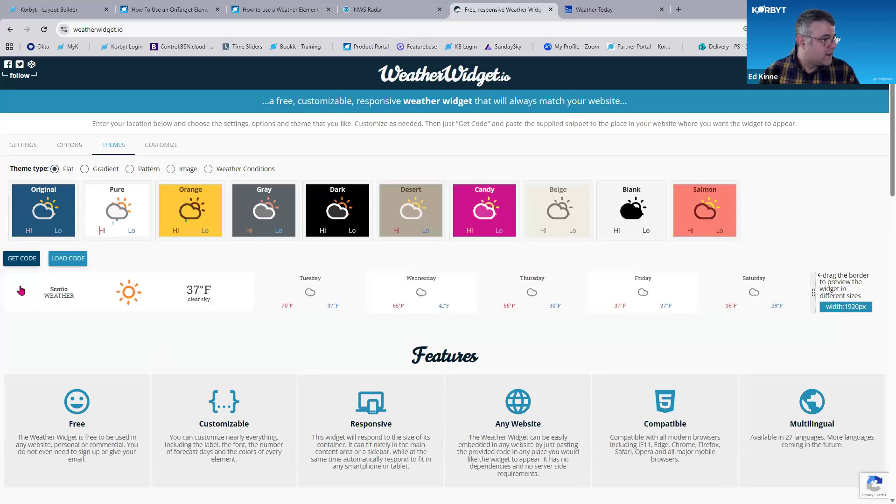
Generate the widget's embed code, copy it to the clipboard, and return to the layout builder
{"action": "left_click", "coordinate": [23, 264]}
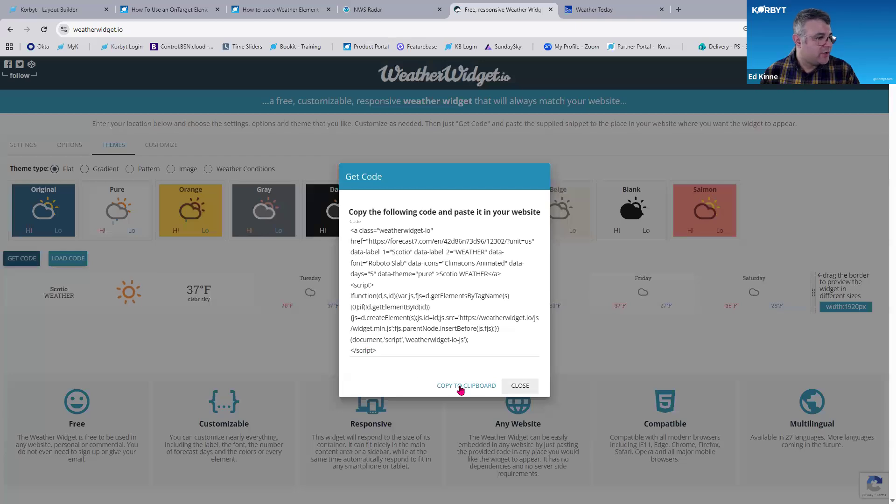
{"action": "left_click", "coordinate": [467, 386]}
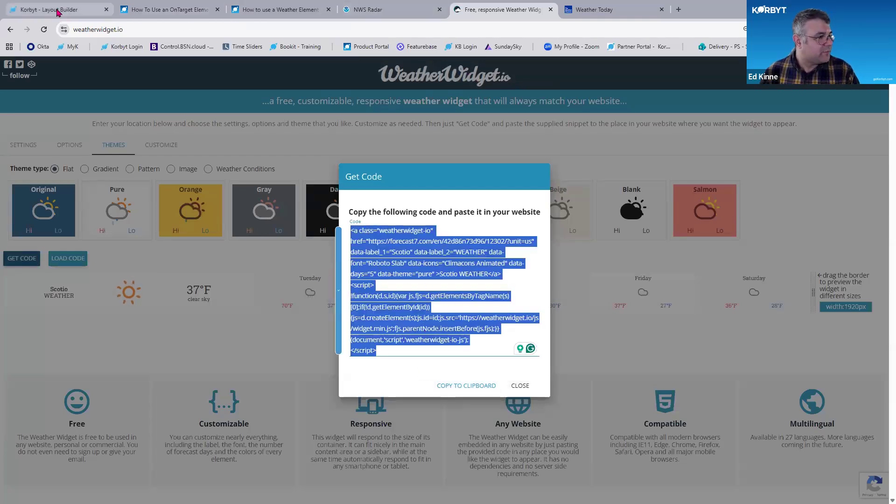
{"action": "left_click", "coordinate": [49, 9]}
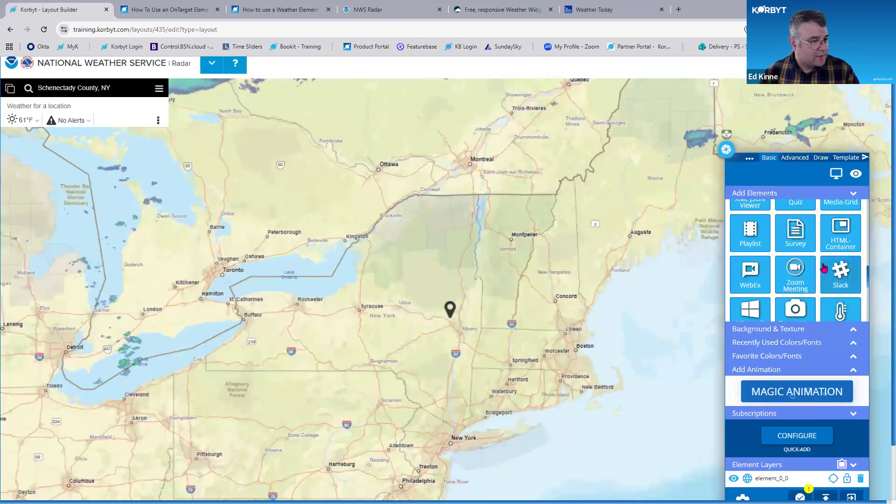
Add an HTML-Container element and stretch it across the top edge of the layout
{"action": "left_click_drag", "start_coordinate": [834, 242], "coordinate": [14, 94]}
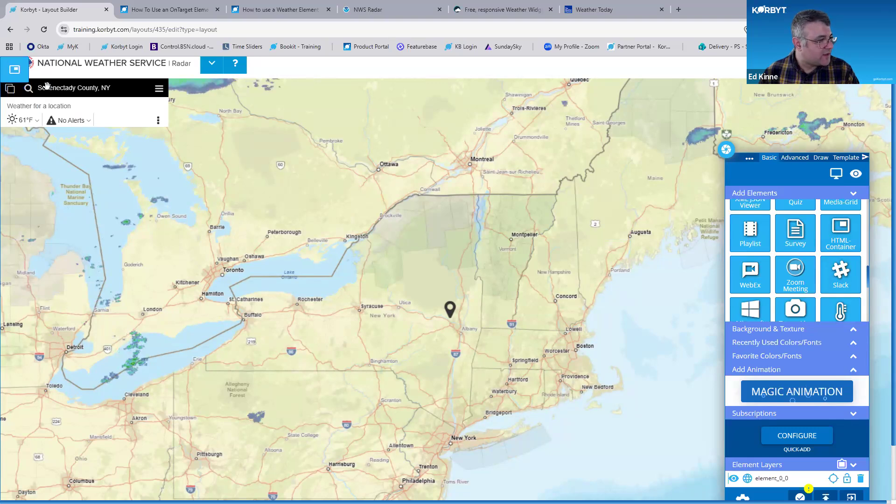
{"action": "left_click_drag", "start_coordinate": [88, 114], "coordinate": [886, 125]}
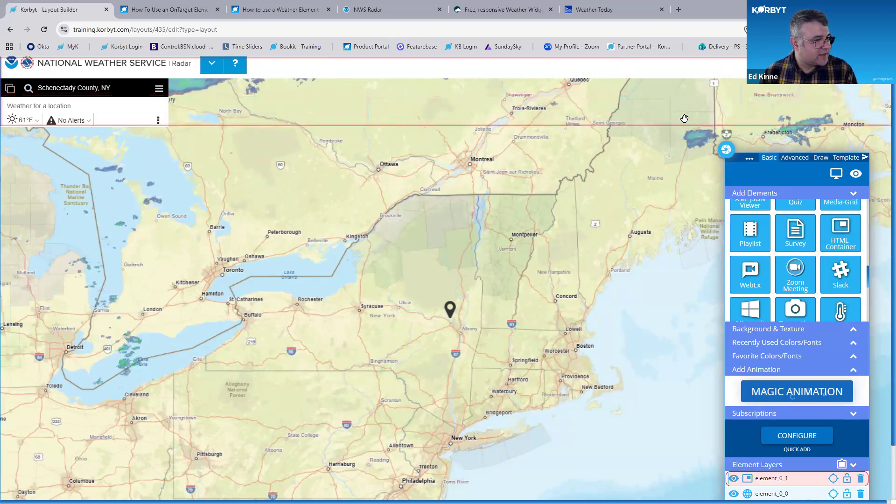
{"action": "key", "text": "ctrl+minus"}
{"action": "key", "text": "ctrl+minus"}
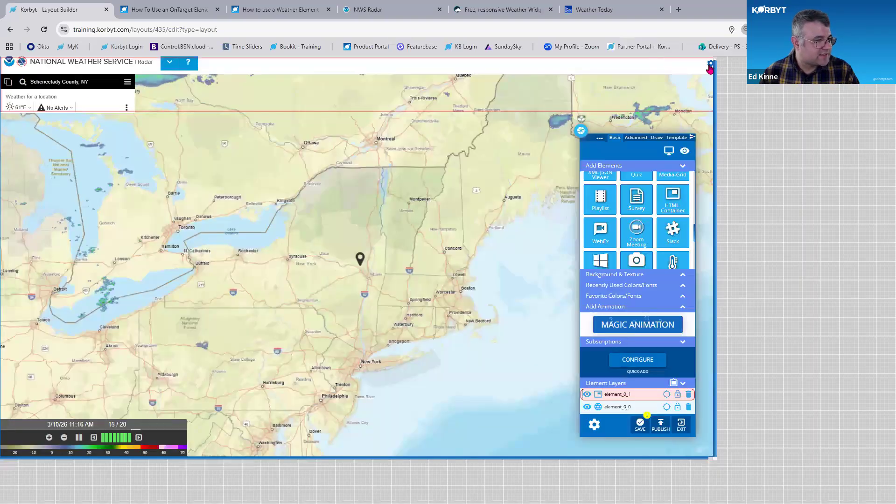
Open the HTML container's code editor and paste the WeatherWidget.io embed code into it
{"action": "left_click", "coordinate": [710, 64]}
{"action": "left_click", "coordinate": [699, 83]}
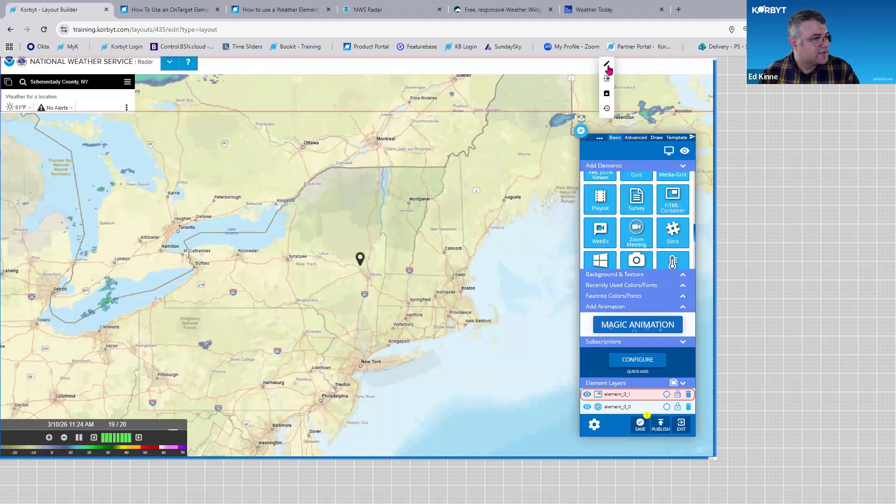
{"action": "left_click", "coordinate": [608, 67]}
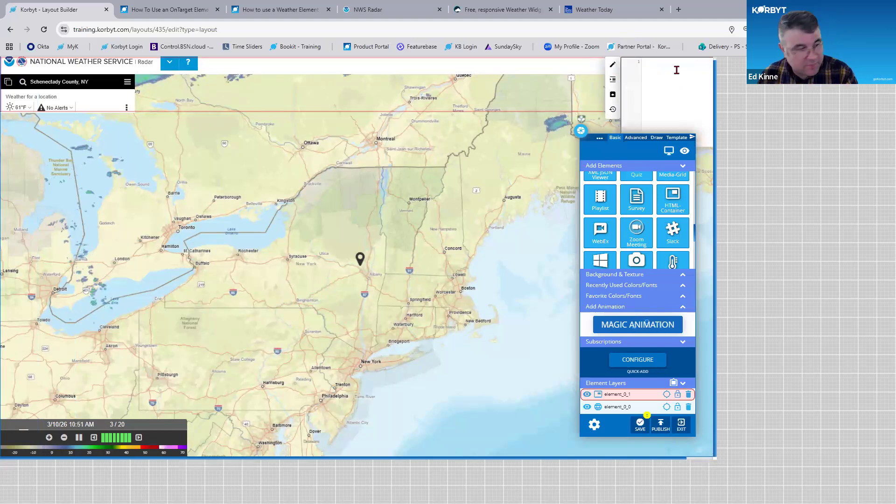
{"action": "key", "text": "ctrl+v"}
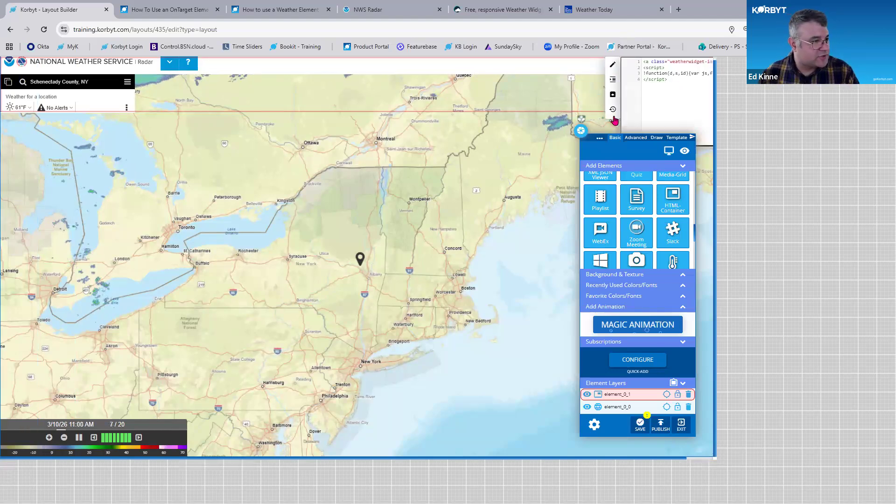
{"action": "left_click_drag", "start_coordinate": [613, 116], "coordinate": [556, 124]}
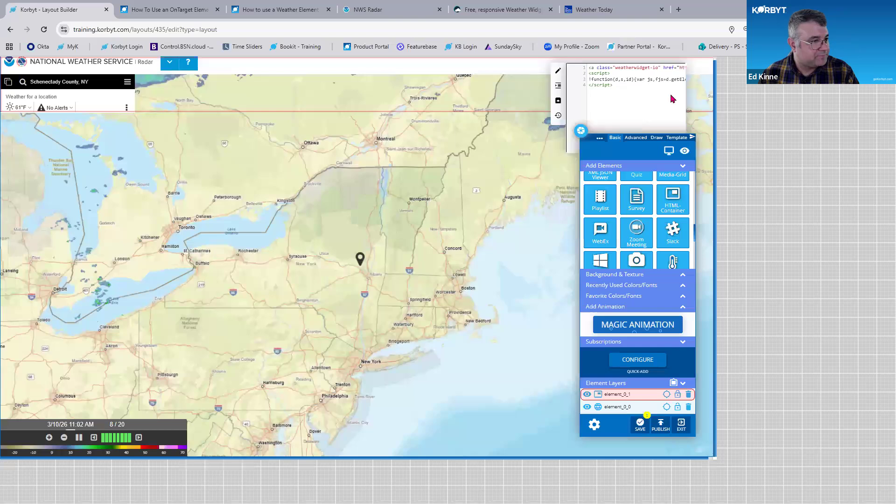
{"action": "left_click", "coordinate": [710, 64]}
{"action": "left_click", "coordinate": [704, 83]}
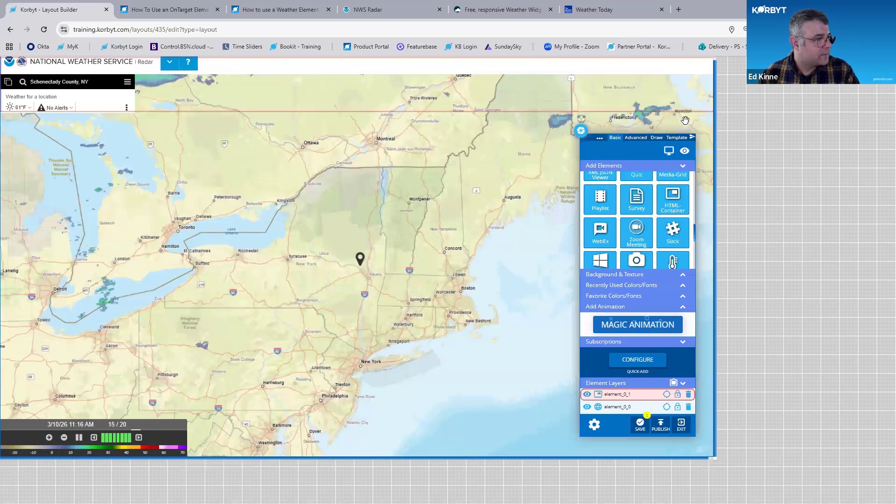
Reopen the HTML container's code editor to check the pasted code, then close it
{"action": "left_click", "coordinate": [710, 64]}
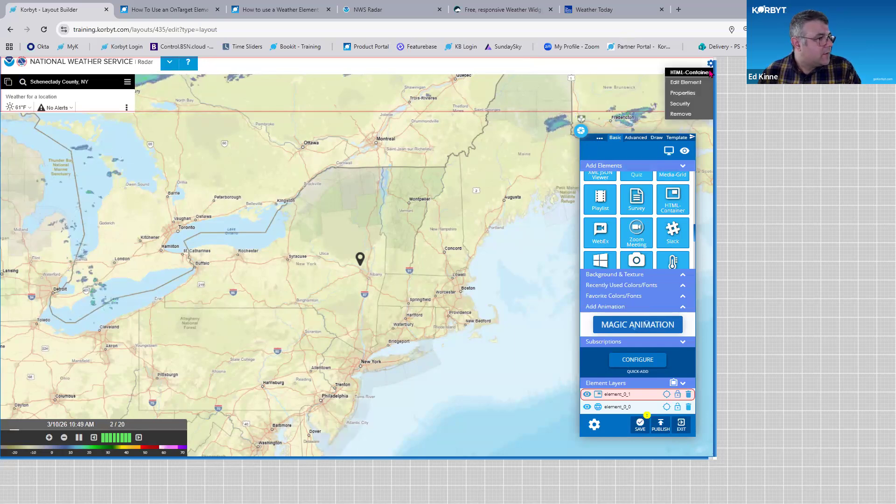
{"action": "left_click", "coordinate": [690, 82]}
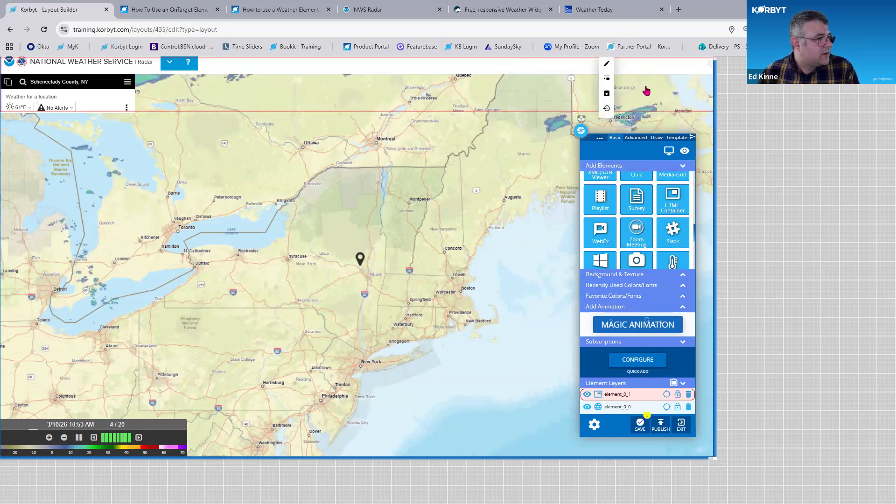
{"action": "left_click", "coordinate": [611, 67]}
{"action": "left_click_drag", "start_coordinate": [612, 116], "coordinate": [510, 134]}
{"action": "left_click", "coordinate": [710, 63]}
{"action": "left_click", "coordinate": [697, 83]}
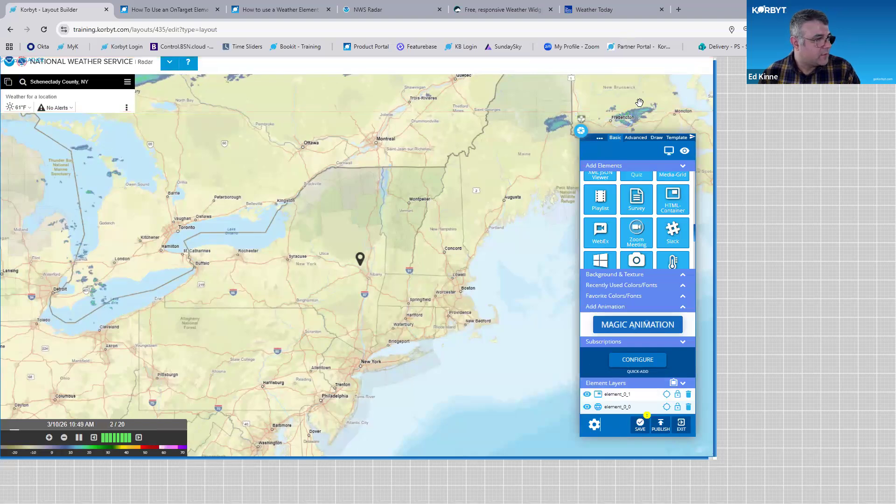
Preview the layout and follow the weather widget's link to review the forecast page it opens
{"action": "key", "text": "ctrl+plus"}
{"action": "key", "text": "ctrl+plus"}
{"action": "key", "text": "ctrl+0"}
{"action": "left_click", "coordinate": [769, 161]}
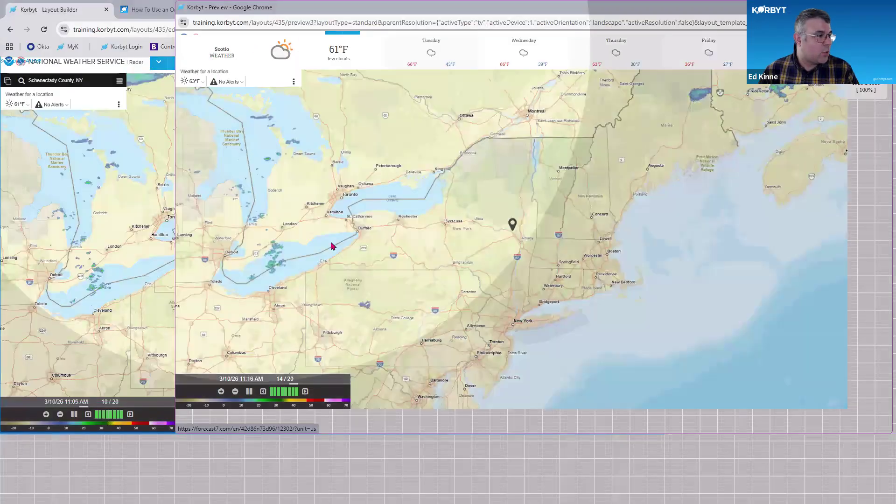
{"action": "left_click", "coordinate": [332, 246]}
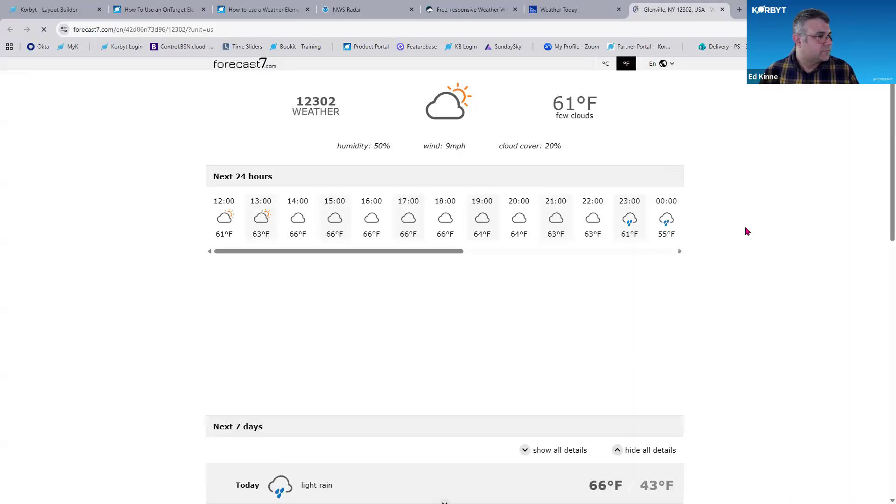
{"action": "key", "text": "ctrl"}
{"action": "key", "text": "ctrl"}
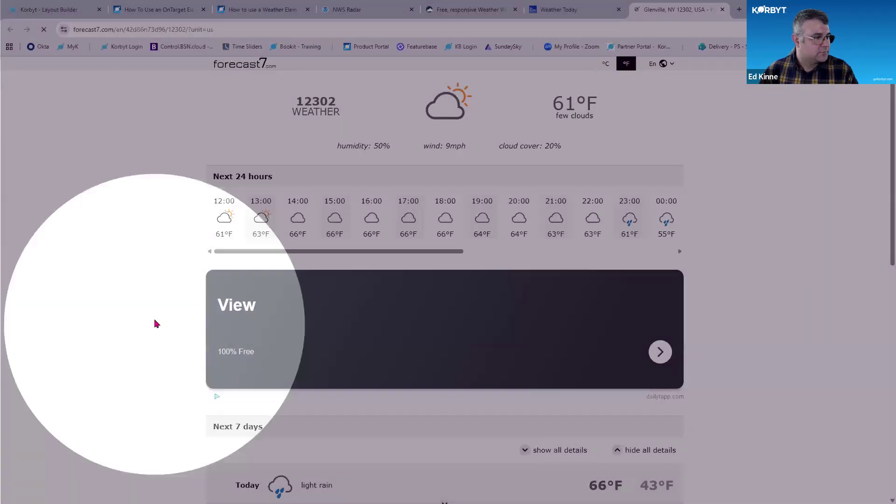
{"action": "scroll", "coordinate": [156, 324], "scroll_direction": "down", "scroll_amount": 2}
{"action": "scroll", "coordinate": [156, 324], "scroll_direction": "down", "scroll_amount": 7}
{"action": "scroll", "coordinate": [156, 323], "scroll_direction": "up", "scroll_amount": 10}
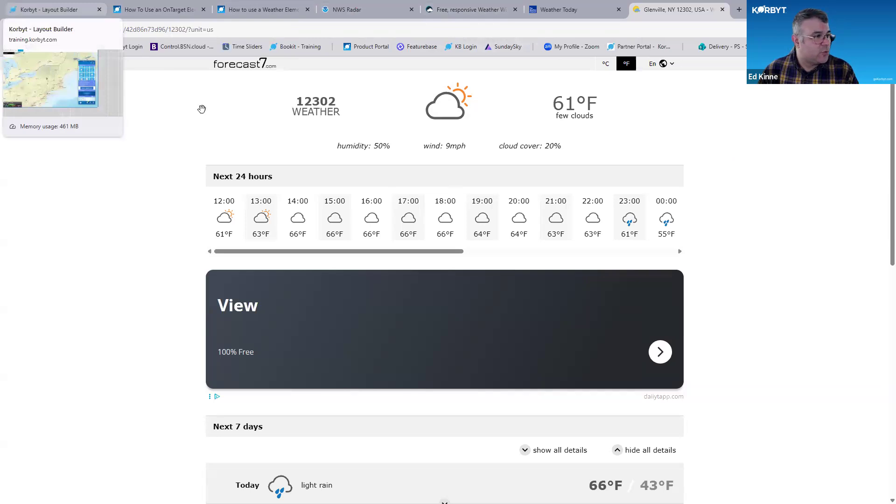
Return to the layout builder and publish the layout
{"action": "left_click", "coordinate": [26, 7]}
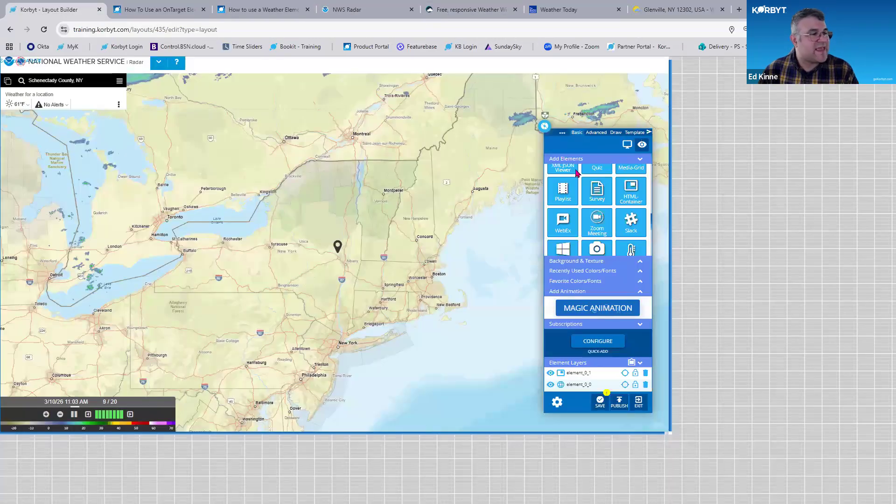
{"action": "left_click", "coordinate": [140, 10]}
{"action": "left_click", "coordinate": [52, 10]}
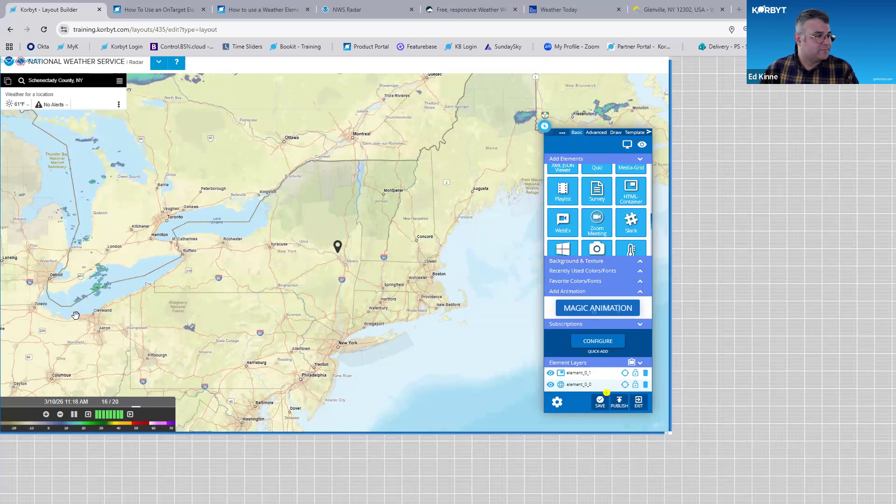
{"action": "key", "text": "ctrl+0"}
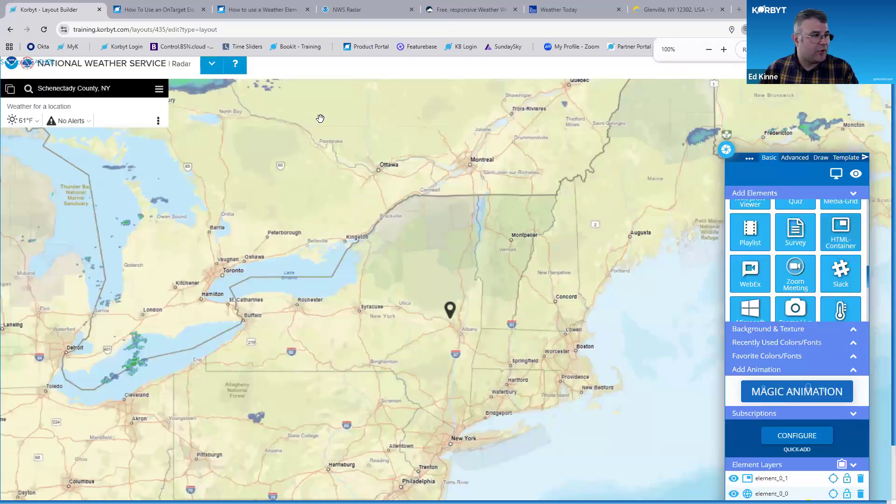
{"action": "scroll", "coordinate": [832, 471], "scroll_direction": "down", "scroll_amount": 2}
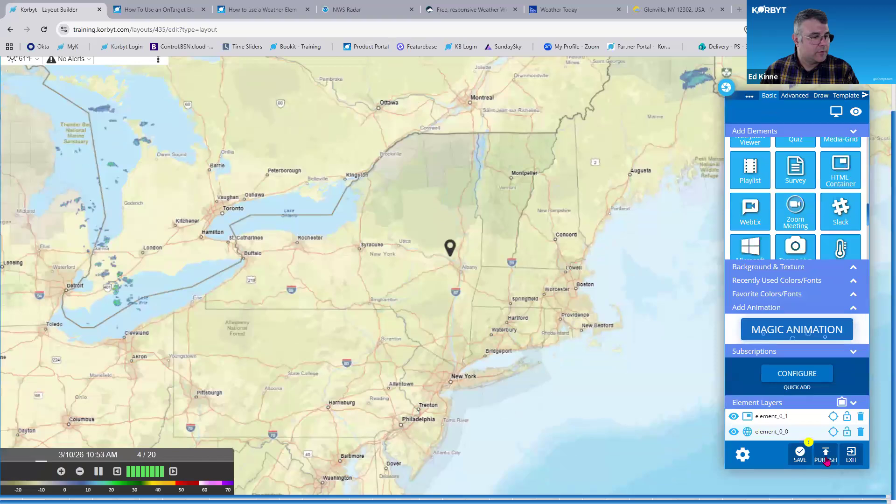
{"action": "left_click", "coordinate": [826, 459]}
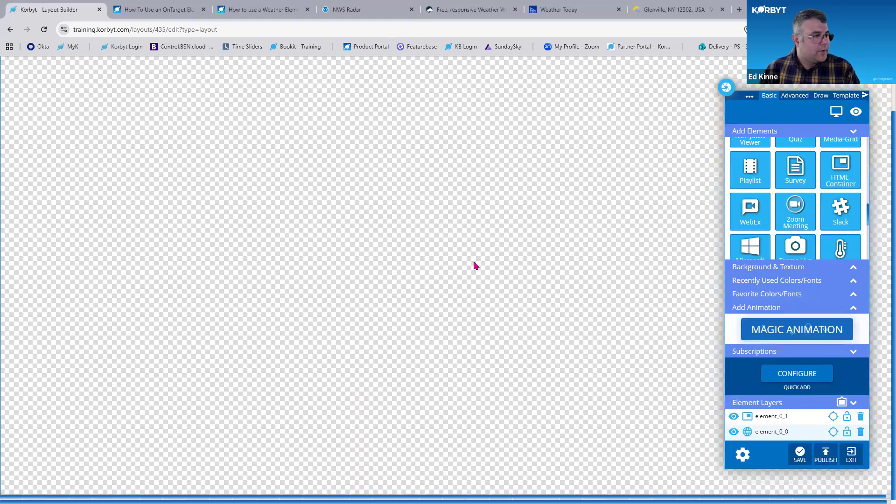
Open the NY Times adapter's live data view in Data Integration and browse its records
{"action": "left_click", "coordinate": [471, 175]}
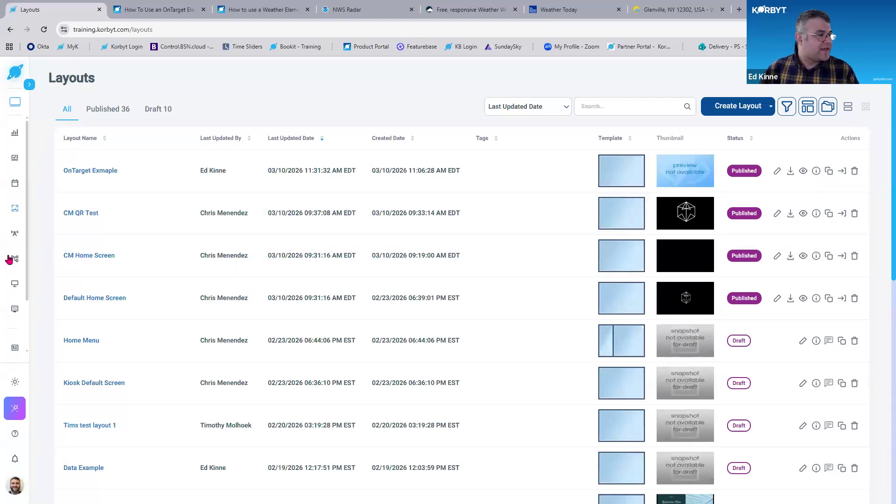
{"action": "scroll", "coordinate": [11, 280], "scroll_direction": "down", "scroll_amount": 2}
{"action": "left_click", "coordinate": [13, 315]}
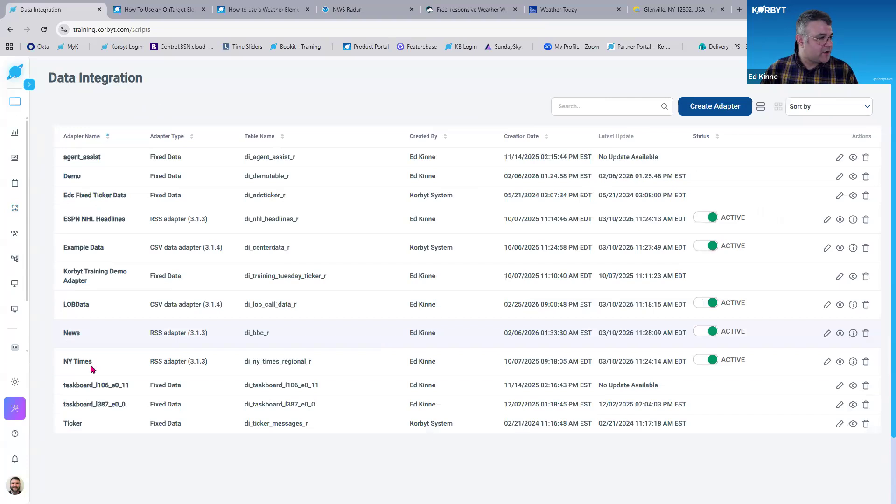
{"action": "left_click", "coordinate": [840, 362]}
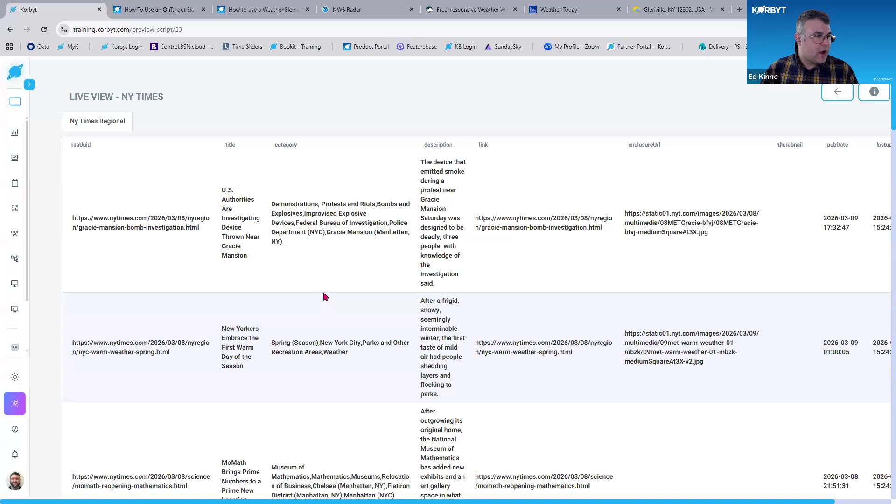
{"action": "scroll", "coordinate": [326, 294], "scroll_direction": "down", "scroll_amount": 12}
{"action": "scroll", "coordinate": [326, 287], "scroll_direction": "down", "scroll_amount": 15}
{"action": "scroll", "coordinate": [325, 289], "scroll_direction": "up", "scroll_amount": 8}
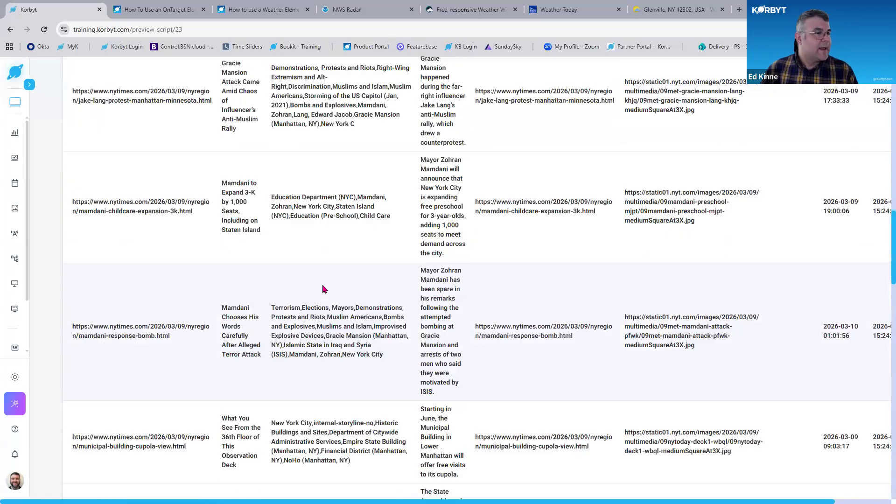
{"action": "scroll", "coordinate": [325, 290], "scroll_direction": "up", "scroll_amount": 19}
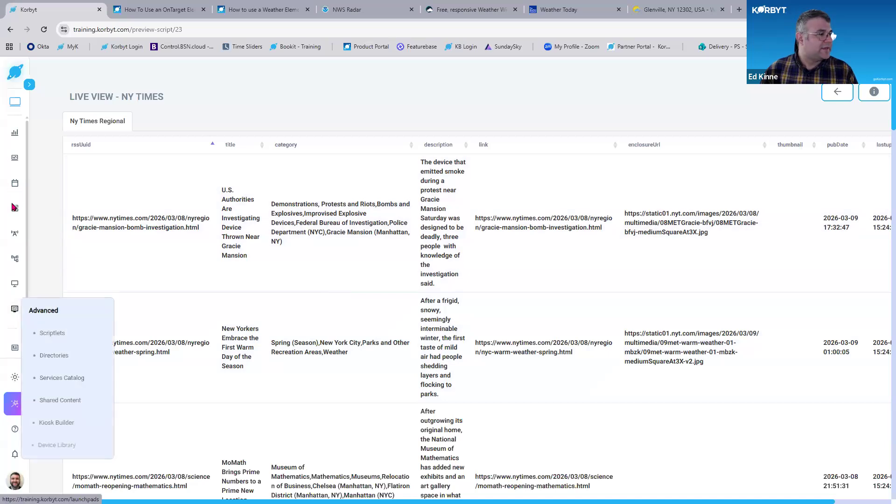
Preview the NY Times Regional layout from the second page of the layouts list
{"action": "mouse_move", "coordinate": [14, 208]}
{"action": "left_click", "coordinate": [64, 256]}
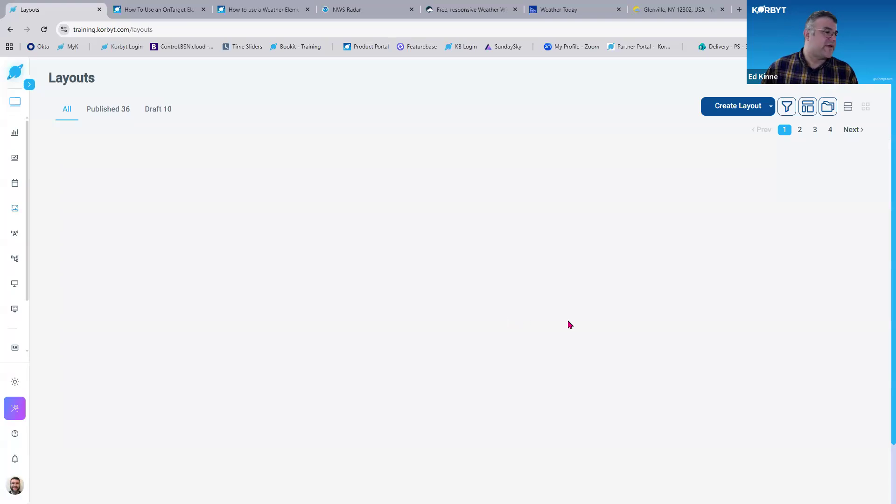
{"action": "scroll", "coordinate": [580, 334], "scroll_direction": "down", "scroll_amount": 5}
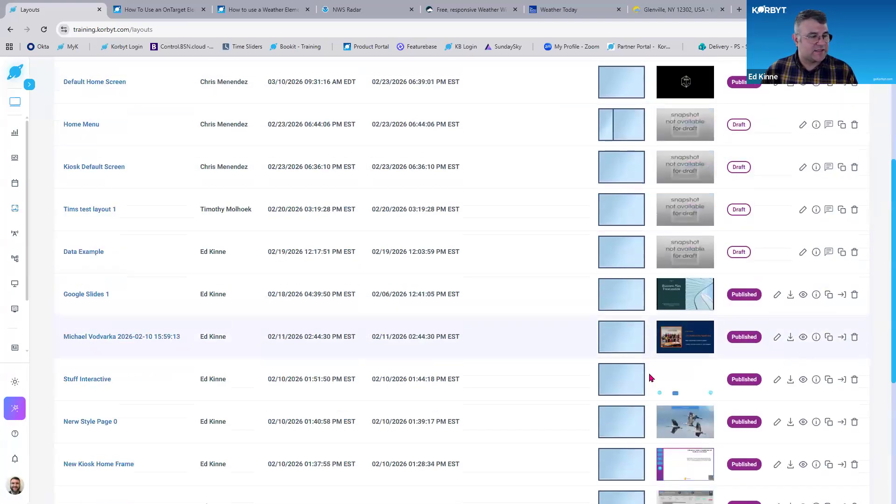
{"action": "scroll", "coordinate": [651, 378], "scroll_direction": "down", "scroll_amount": 4}
{"action": "left_click", "coordinate": [800, 428]}
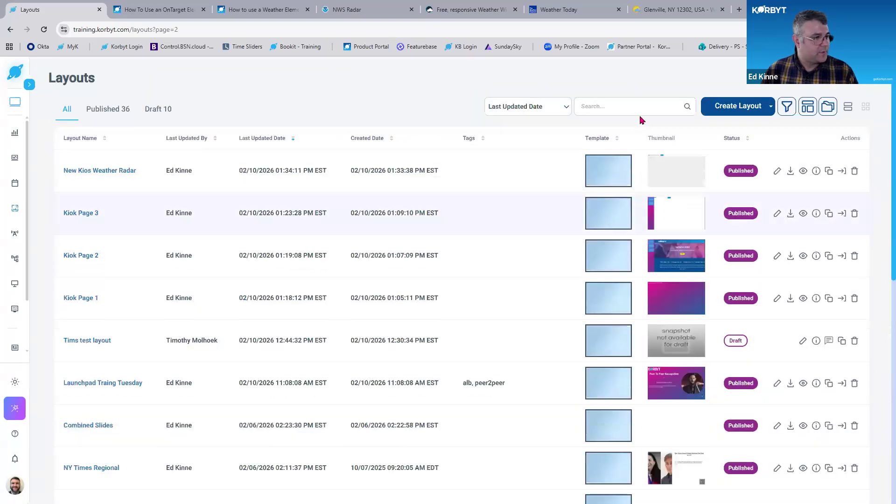
{"action": "left_click", "coordinate": [641, 112]}
{"action": "scroll", "coordinate": [840, 334], "scroll_direction": "down", "scroll_amount": 3}
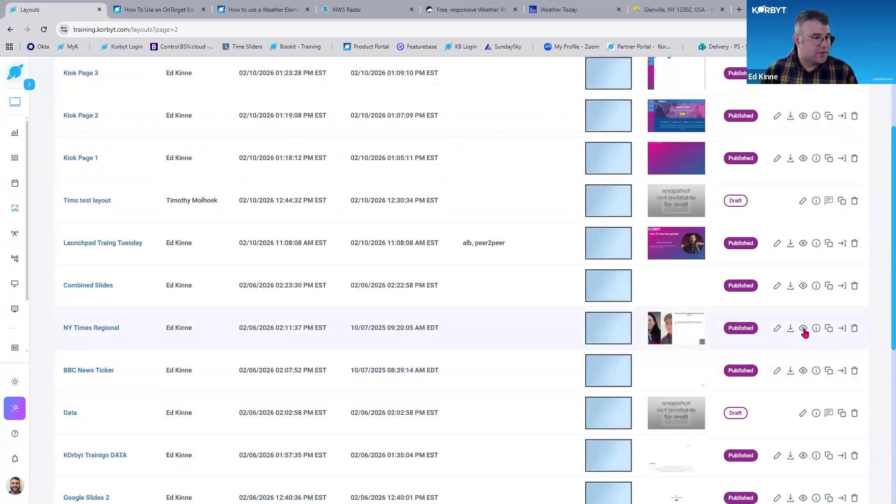
{"action": "left_click", "coordinate": [803, 330]}
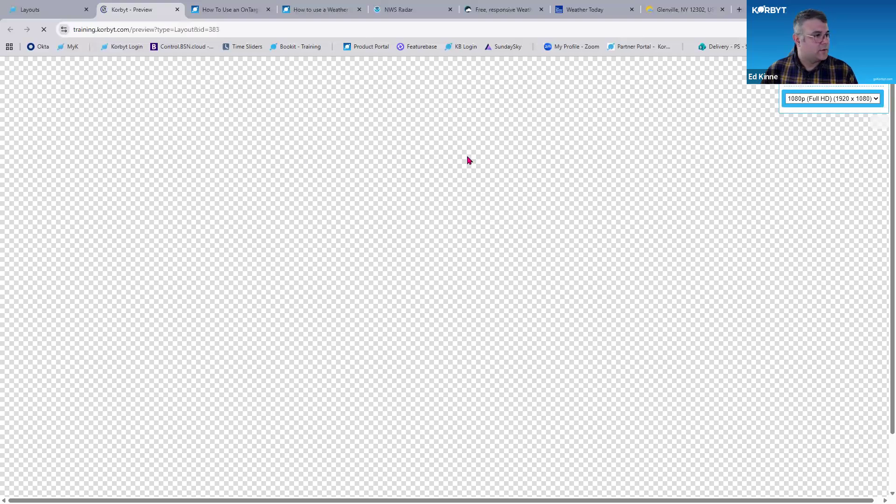
{"action": "key", "text": "ctrl+minus"}
{"action": "key", "text": "ctrl+minus"}
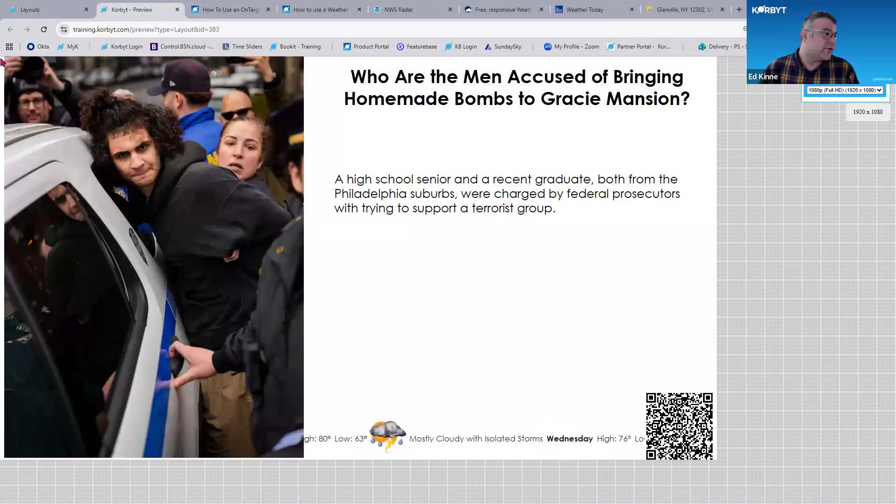
{"action": "left_click", "coordinate": [42, 16]}
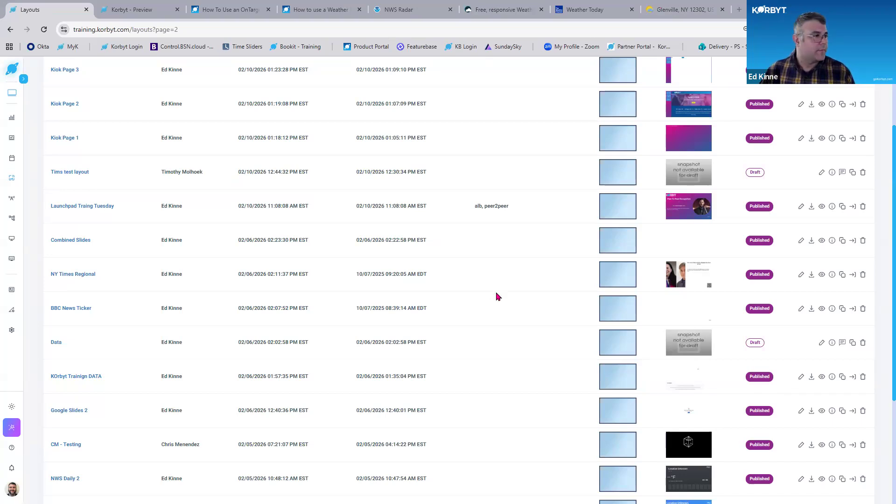
Go back to the first page of the layouts list through the Content section's Layouts entry
{"action": "scroll", "coordinate": [497, 296], "scroll_direction": "up", "scroll_amount": 3}
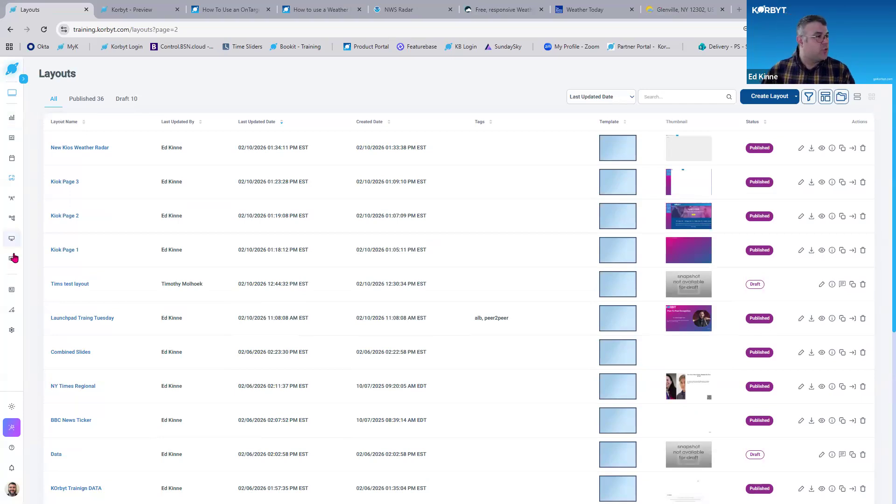
{"action": "mouse_move", "coordinate": [13, 258]}
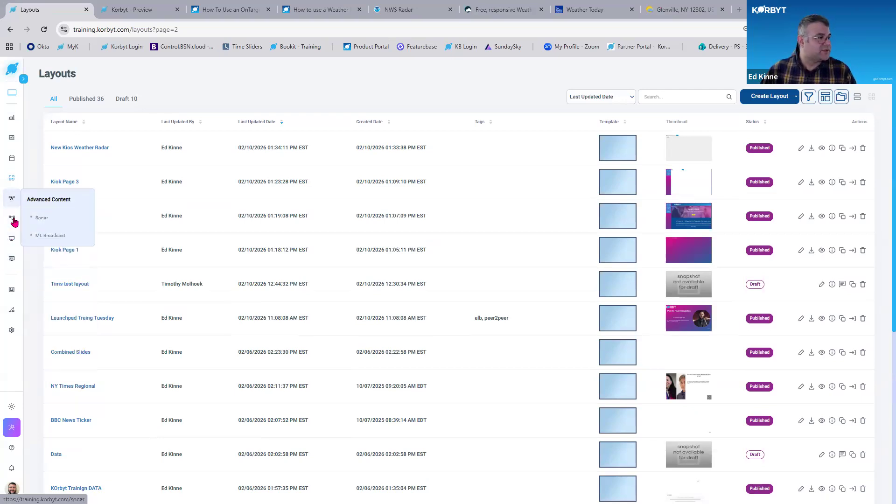
{"action": "left_click", "coordinate": [55, 220]}
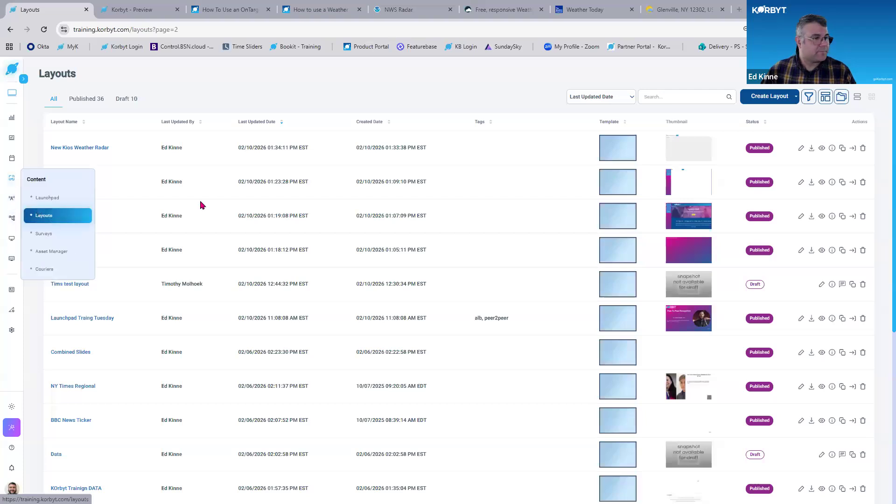
{"action": "scroll", "coordinate": [538, 209], "scroll_direction": "up", "scroll_amount": 3}
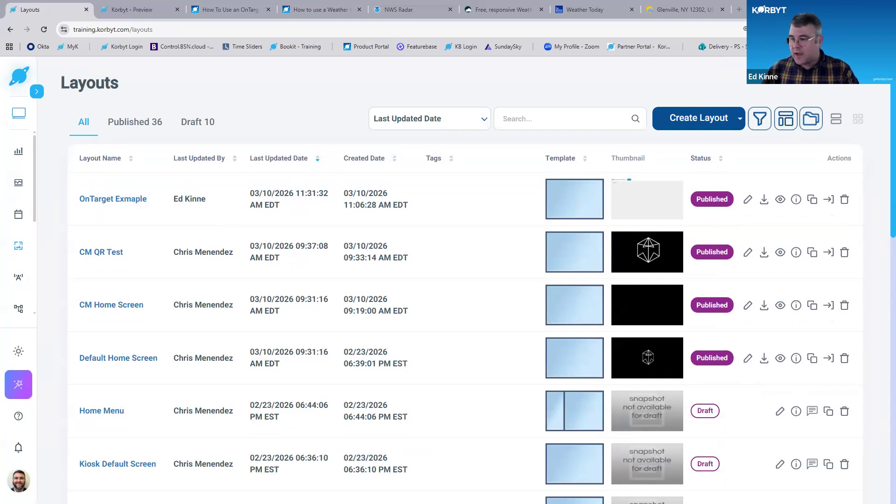
{"action": "key", "text": "alt+Tab"}
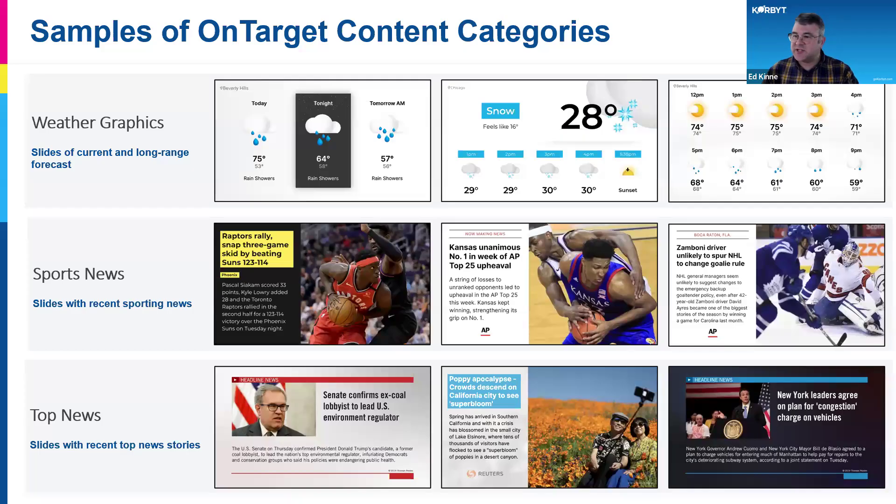
{"action": "key", "text": "Right"}
{"action": "key", "text": "Left"}
{"action": "key", "text": "Left"}
{"action": "key", "text": "Left"}
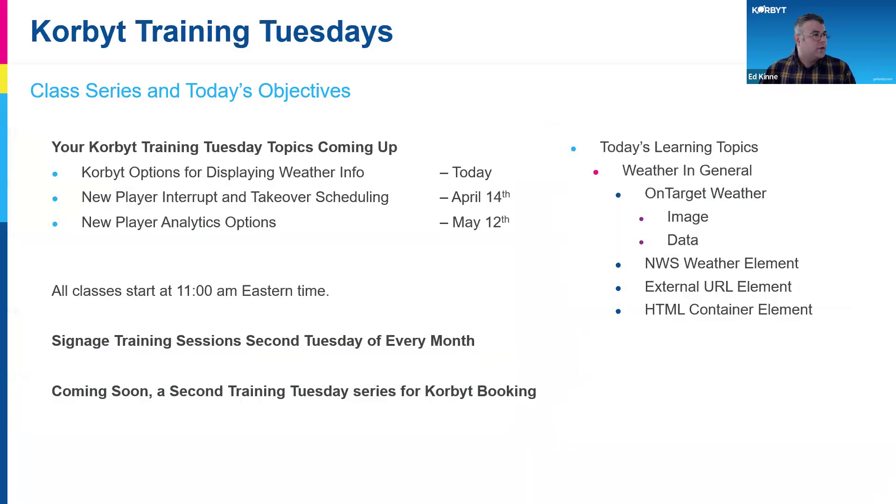